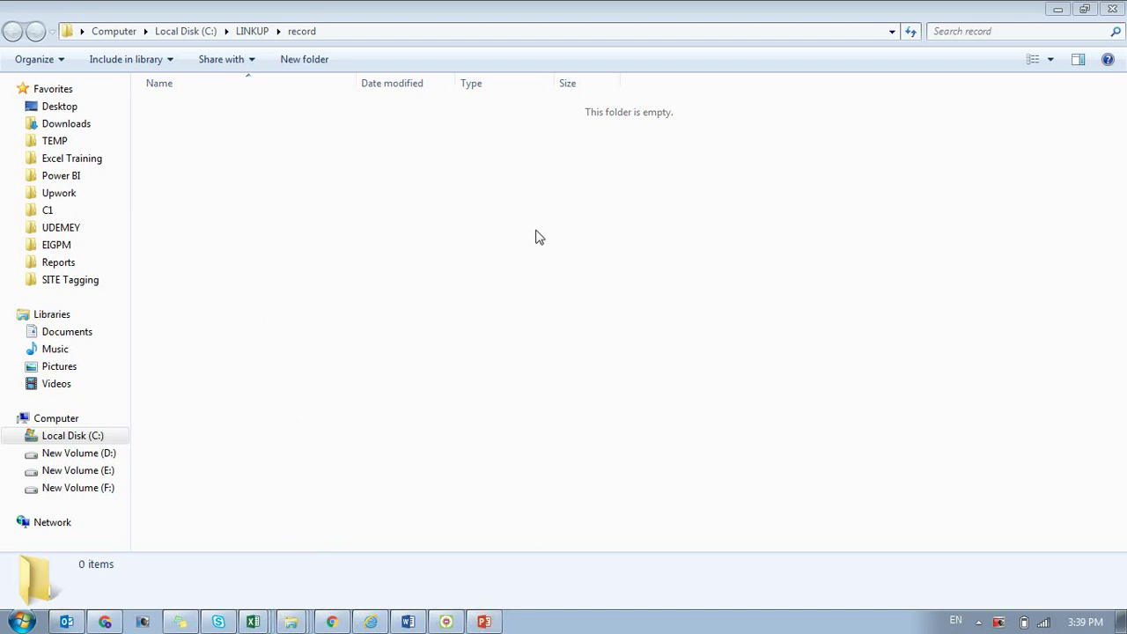
Switch to the File Explorer window showing the Excel Training folder and clear its file selection
left_click(1058, 8)
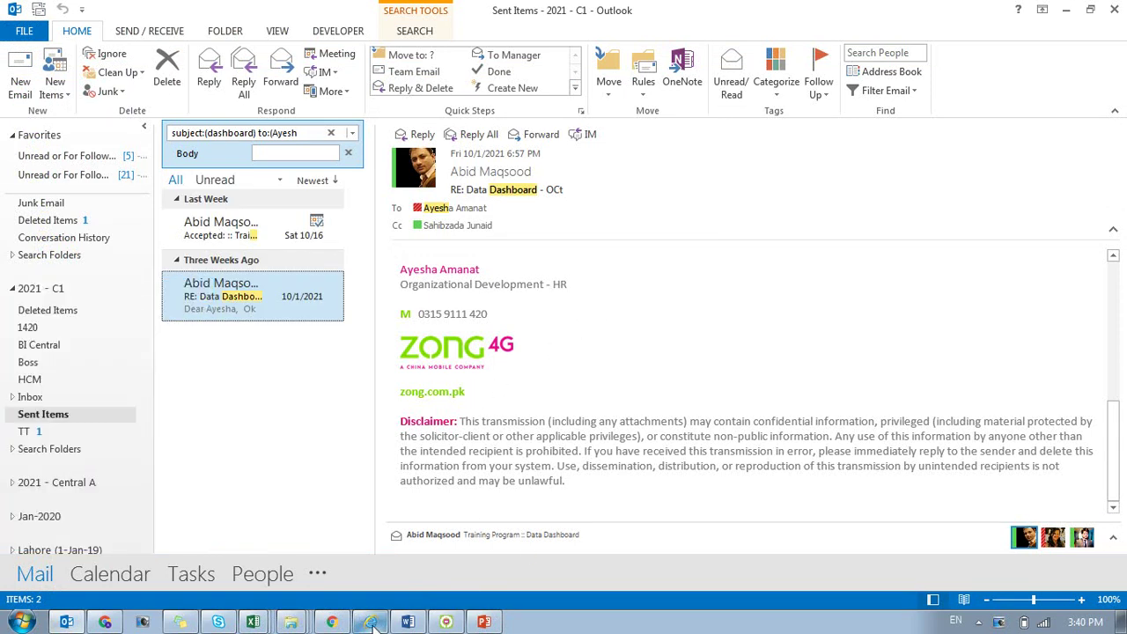
left_click(290, 625)
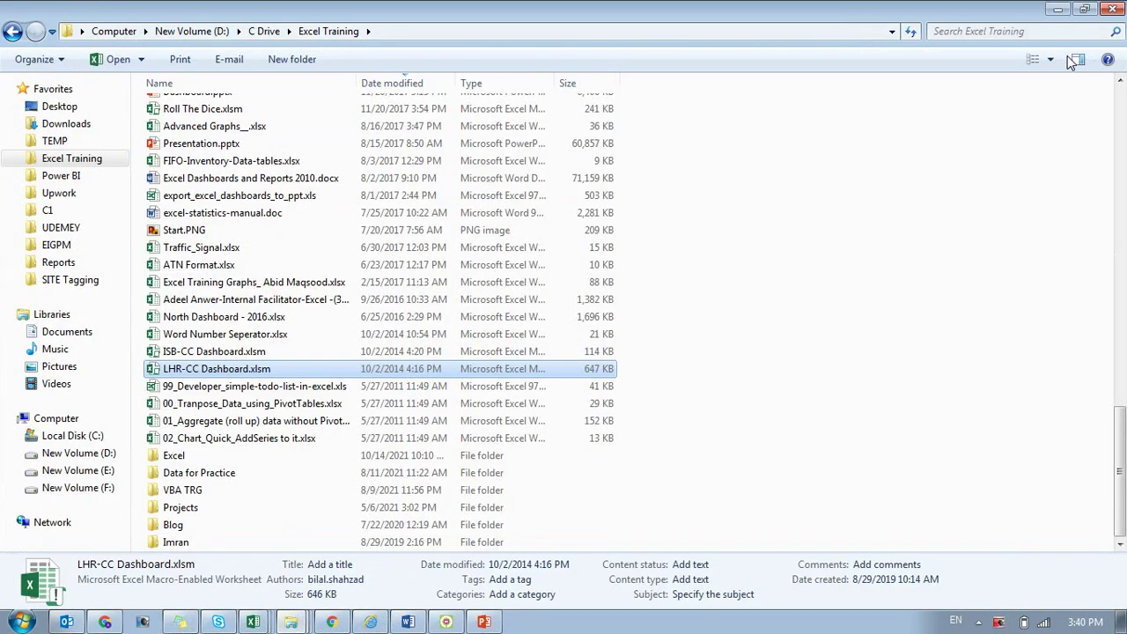
left_click(812, 274)
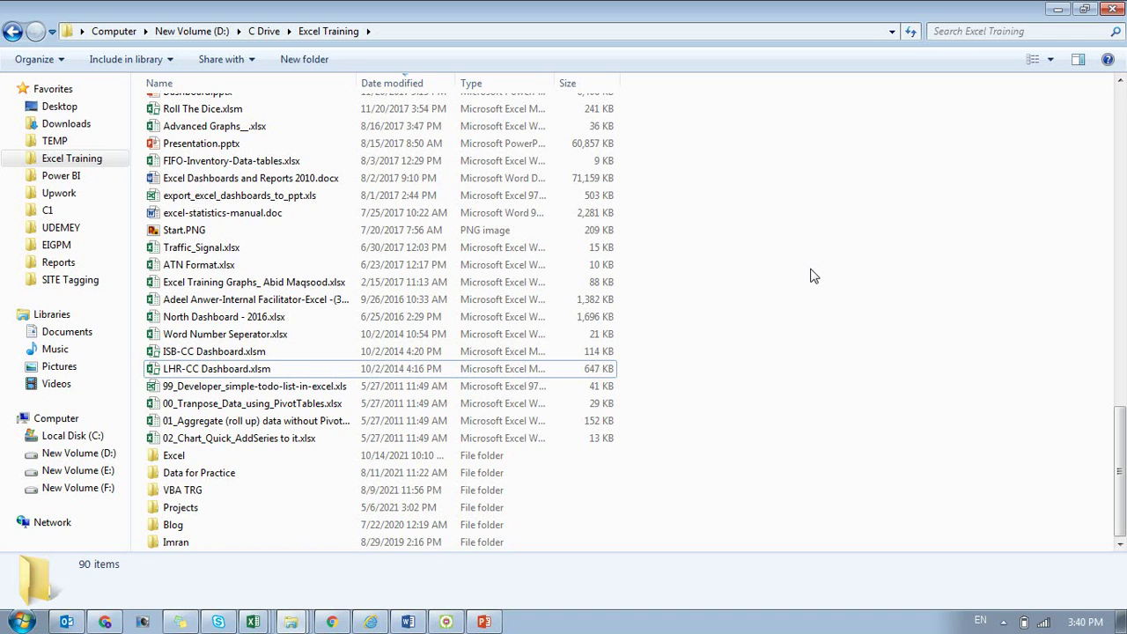
Launch Excel and create a new blank workbook
left_click(4, 627)
left_click(79, 179)
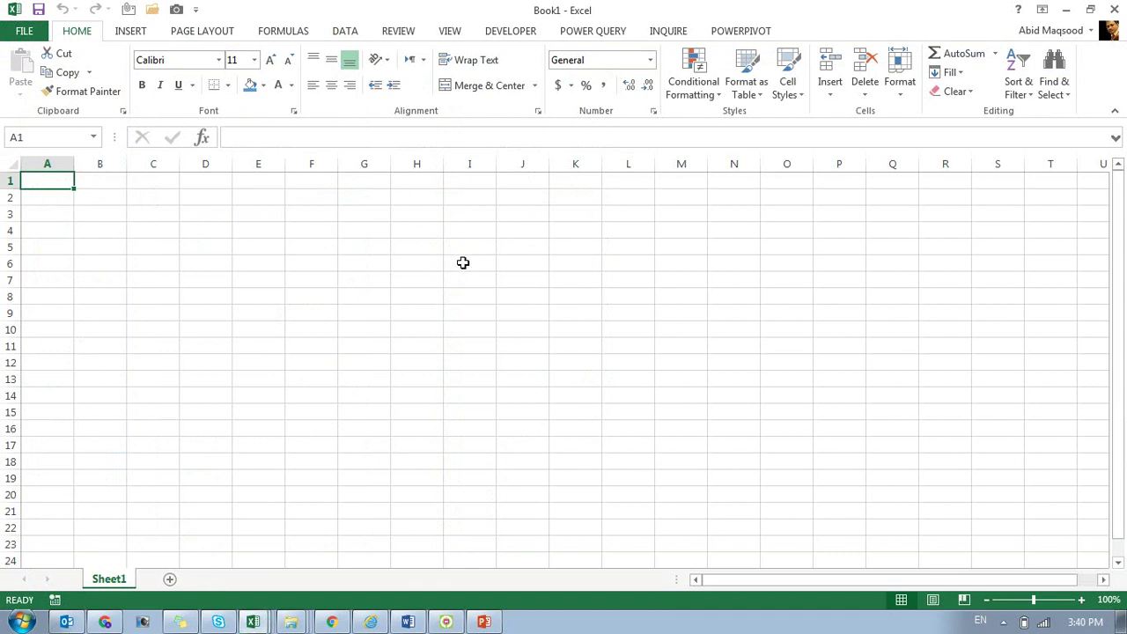
key("ctrl+n")
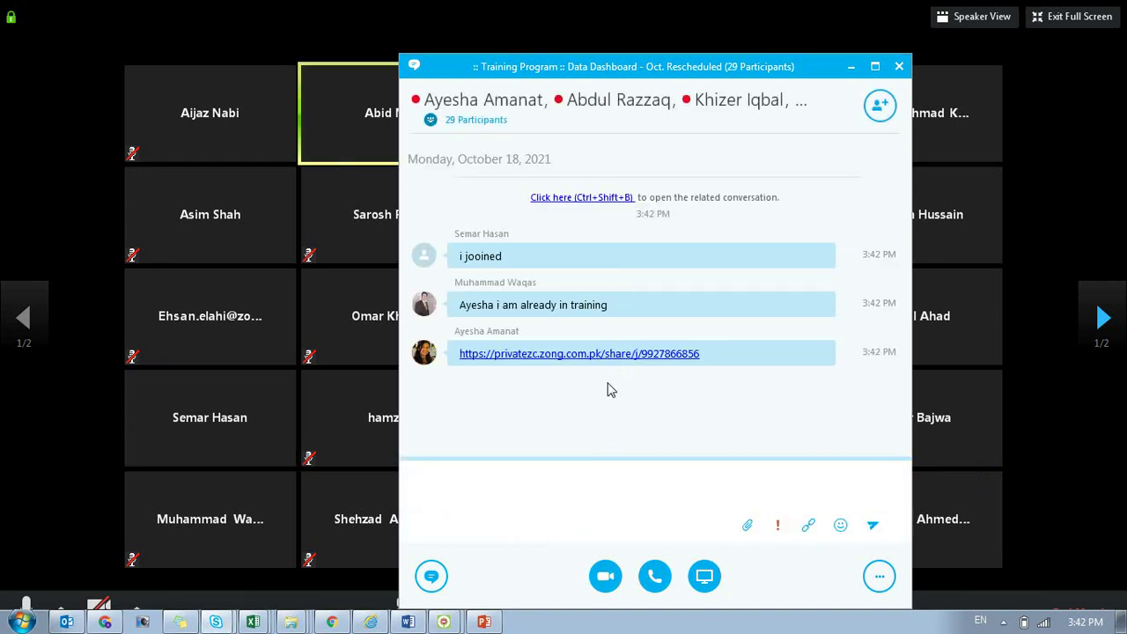
Close the training meeting's Skype conversation window and return to the blank Excel workbook
left_click(898, 67)
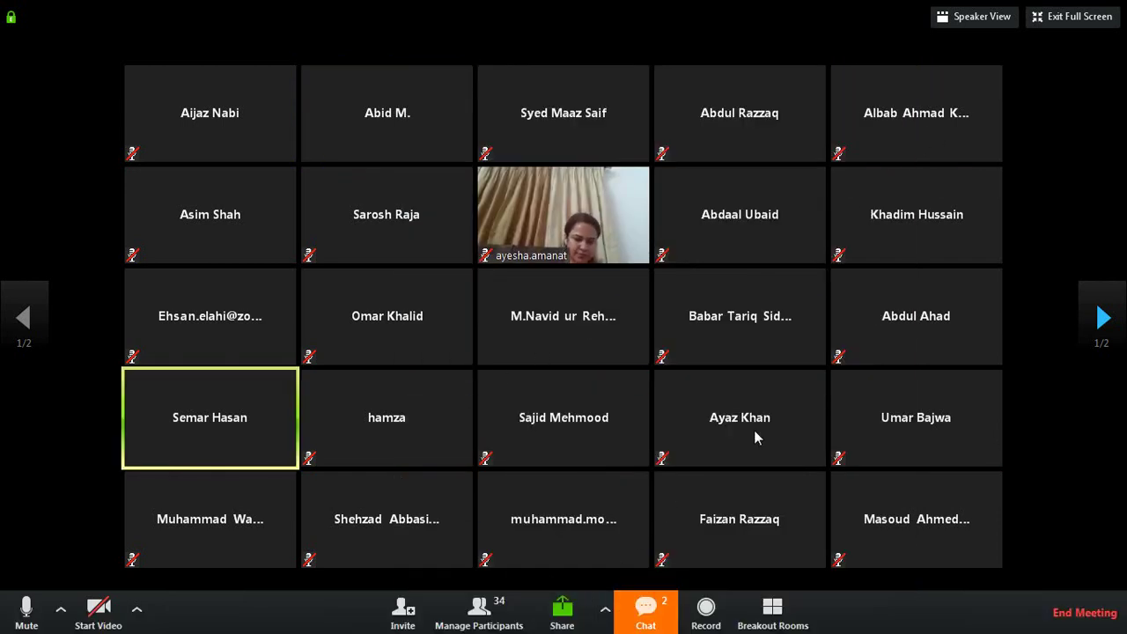
left_click(799, 550)
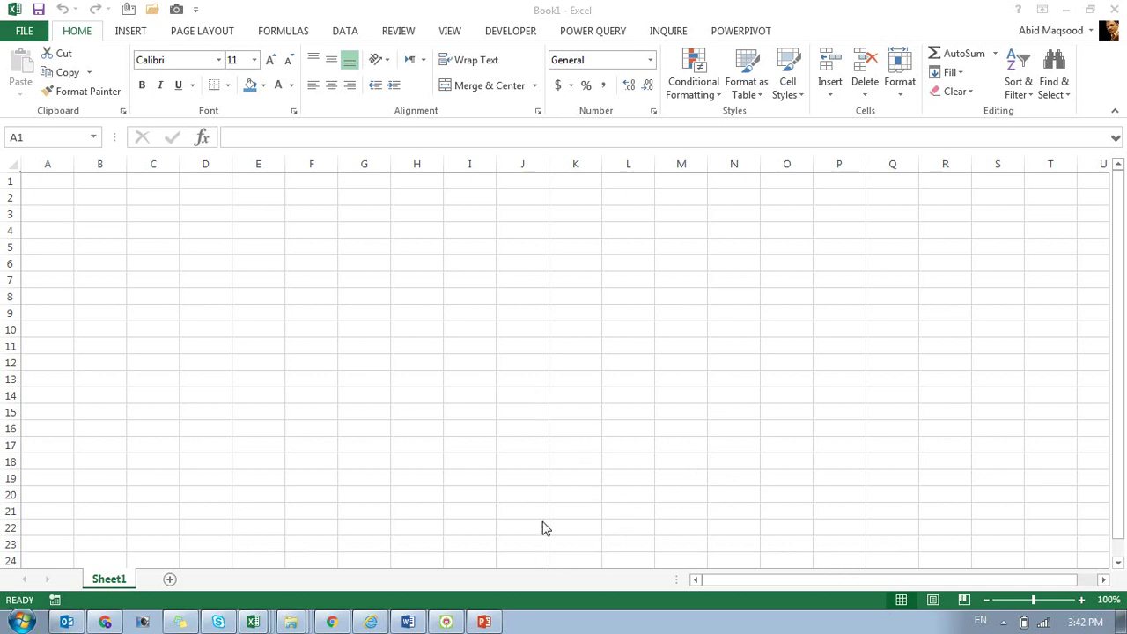
left_click(465, 221)
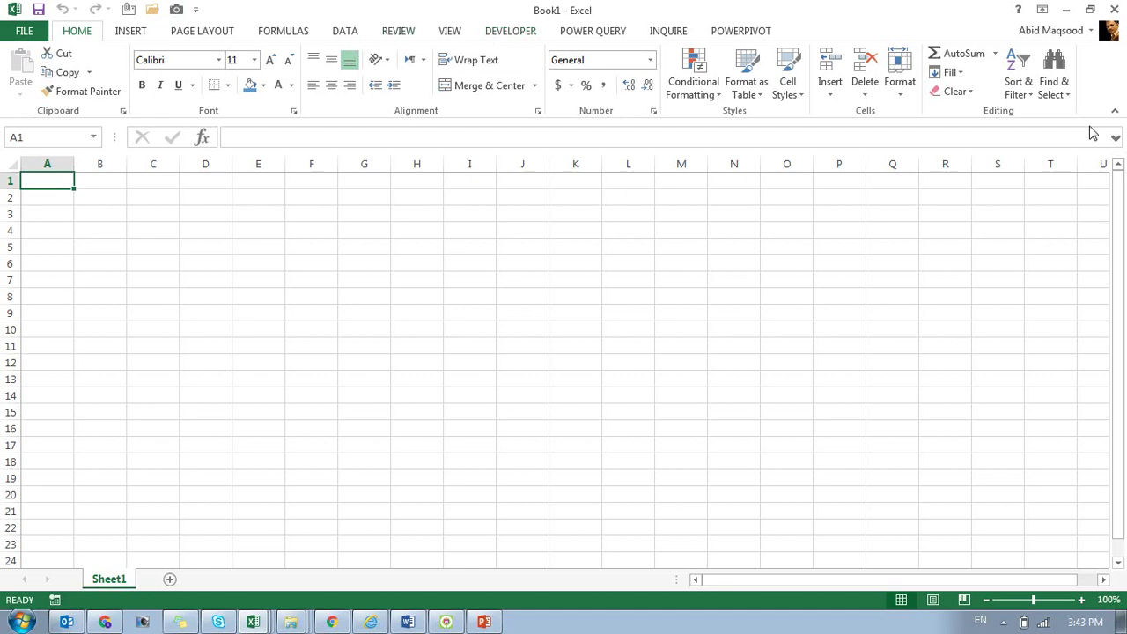
Customize the ribbon so that Developer is enabled among the main tabs, and apply the settings
right_click(1104, 82)
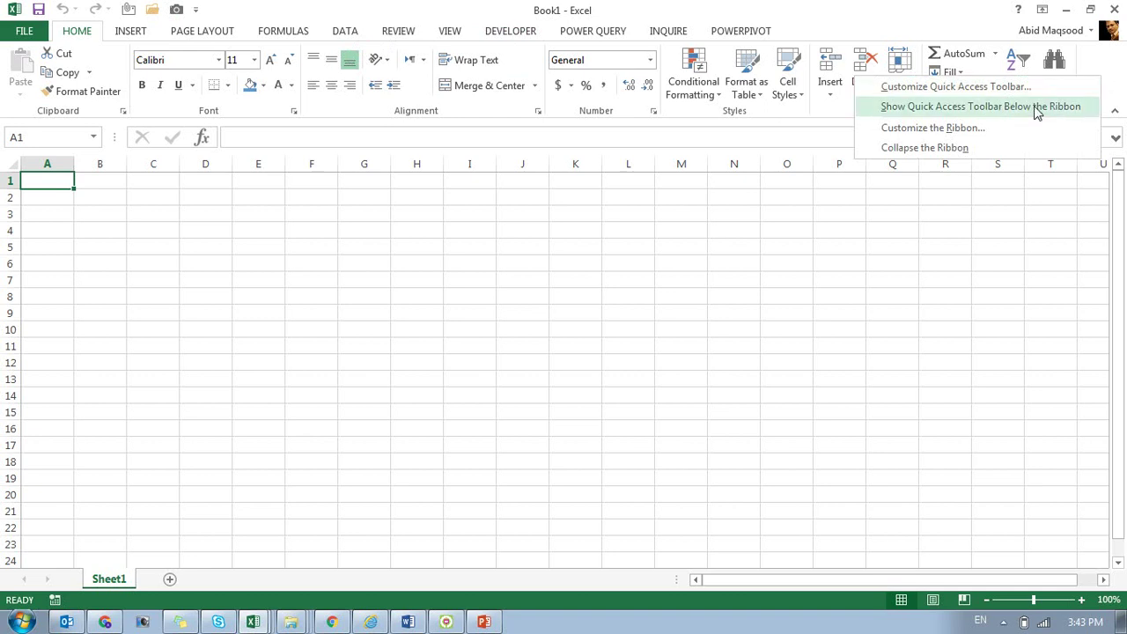
left_click(948, 129)
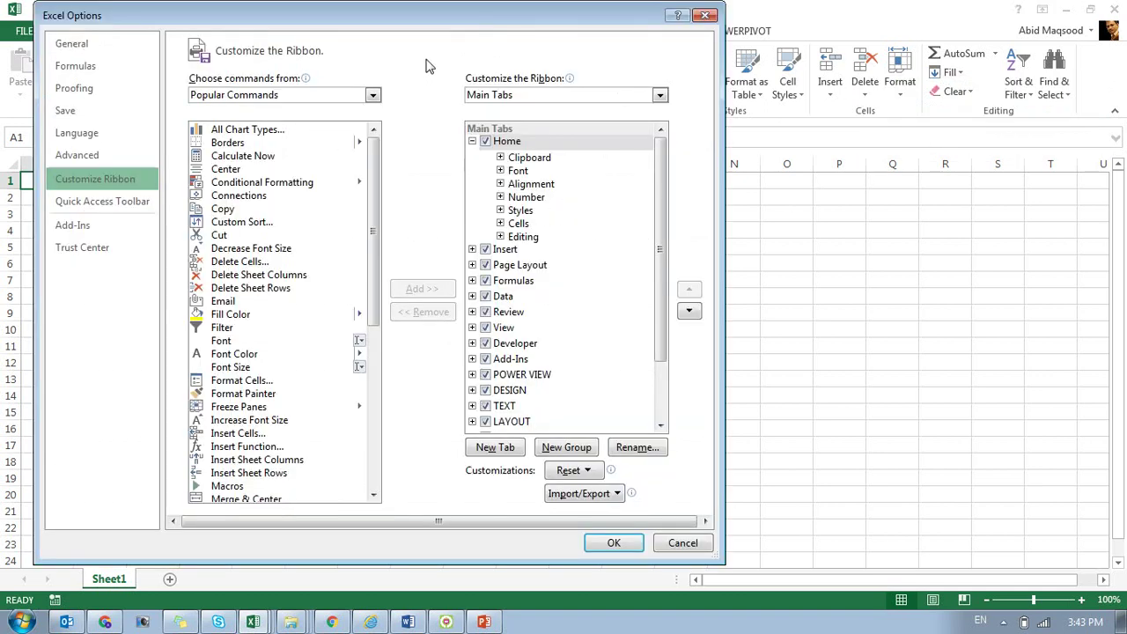
left_click_drag(426, 34, 741, 31)
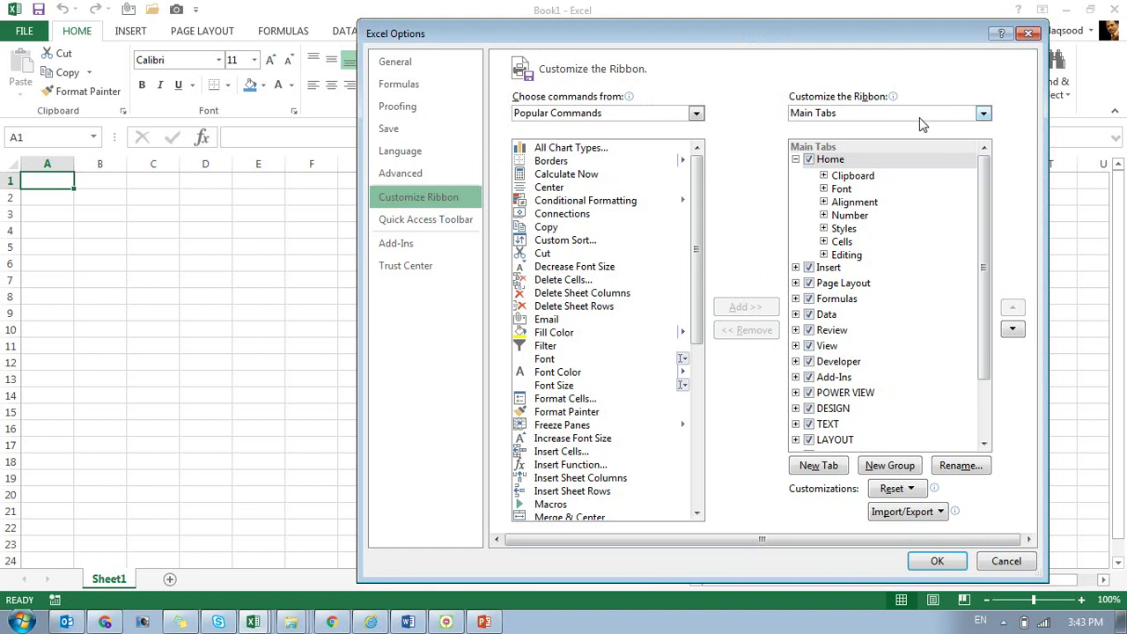
left_click_drag(984, 234, 983, 333)
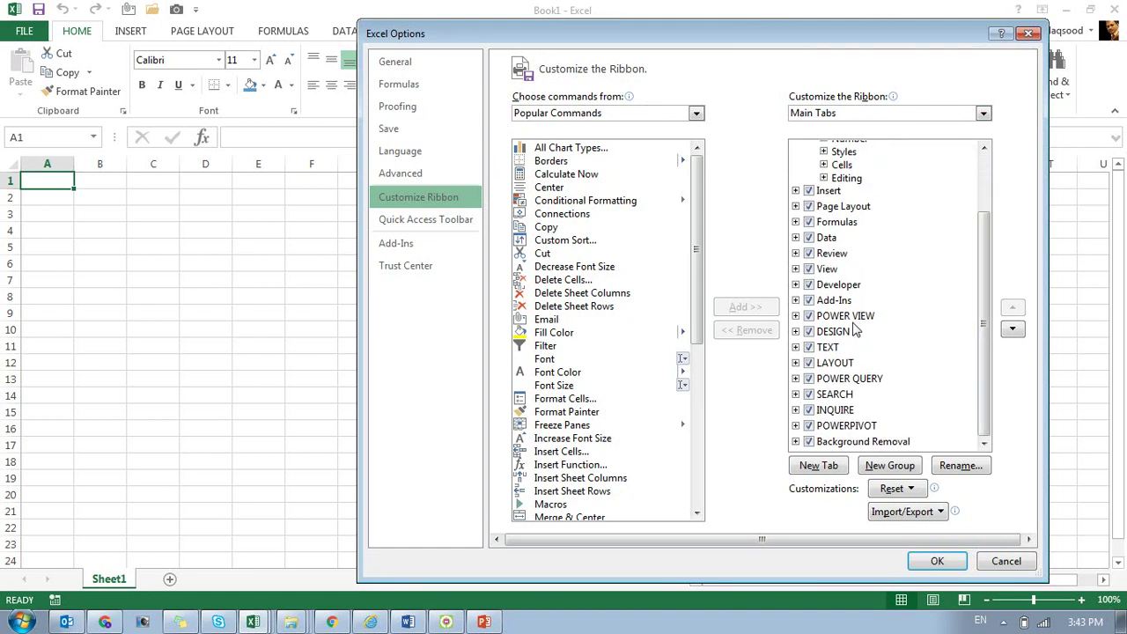
left_click(808, 287)
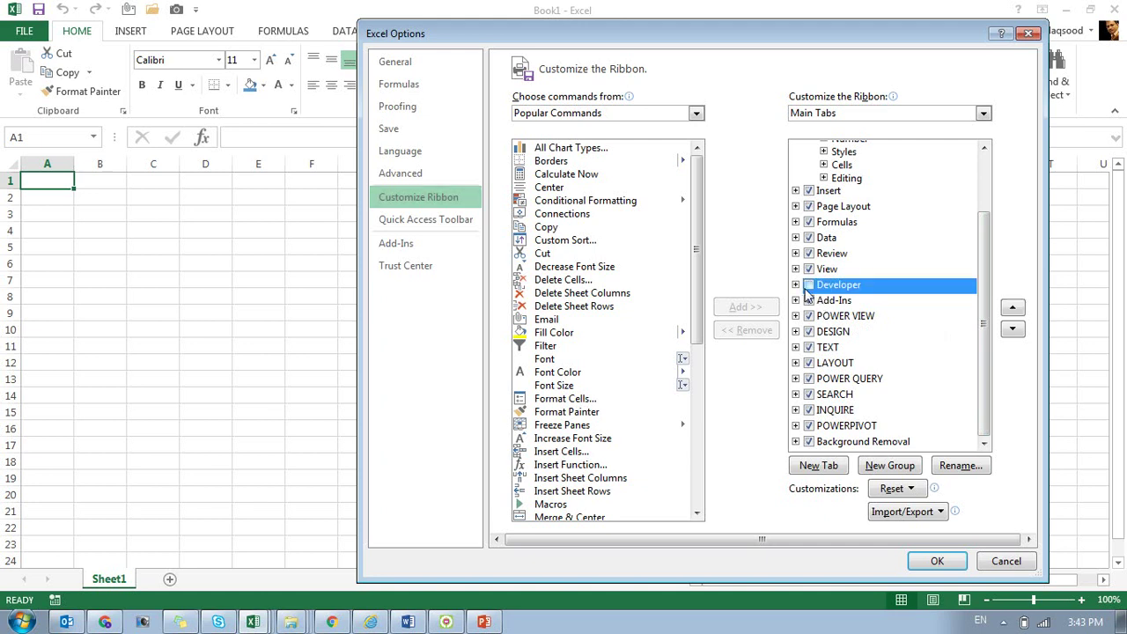
left_click(805, 290)
left_click(936, 560)
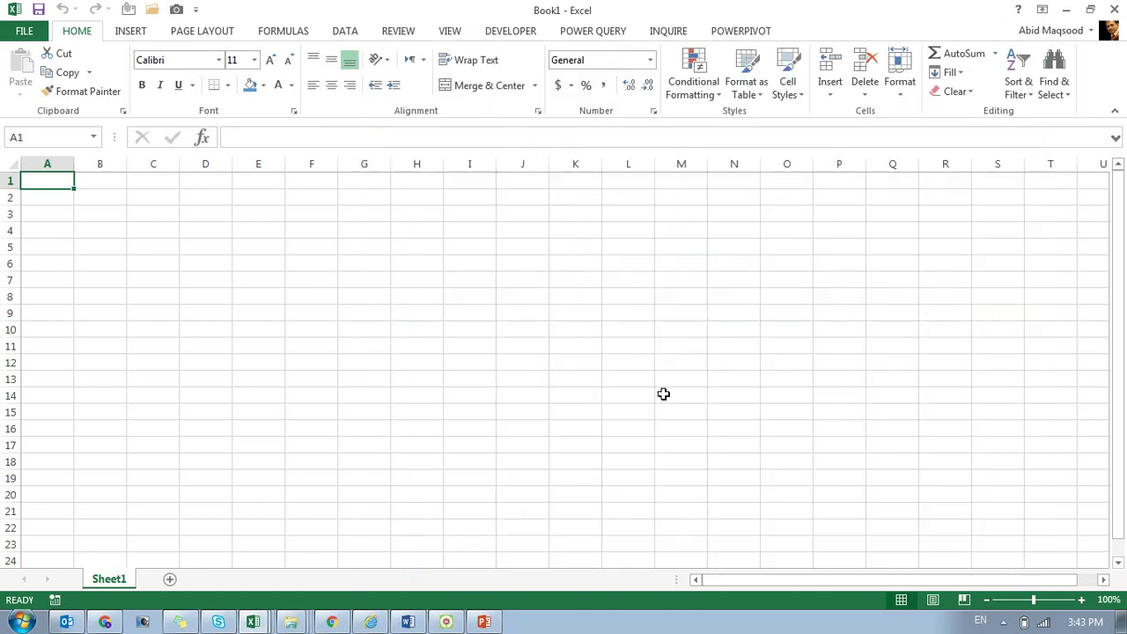
Look at the Developer commands and the Visual Basic editor, and return to the workbook to view the Insert commands
left_click(519, 32)
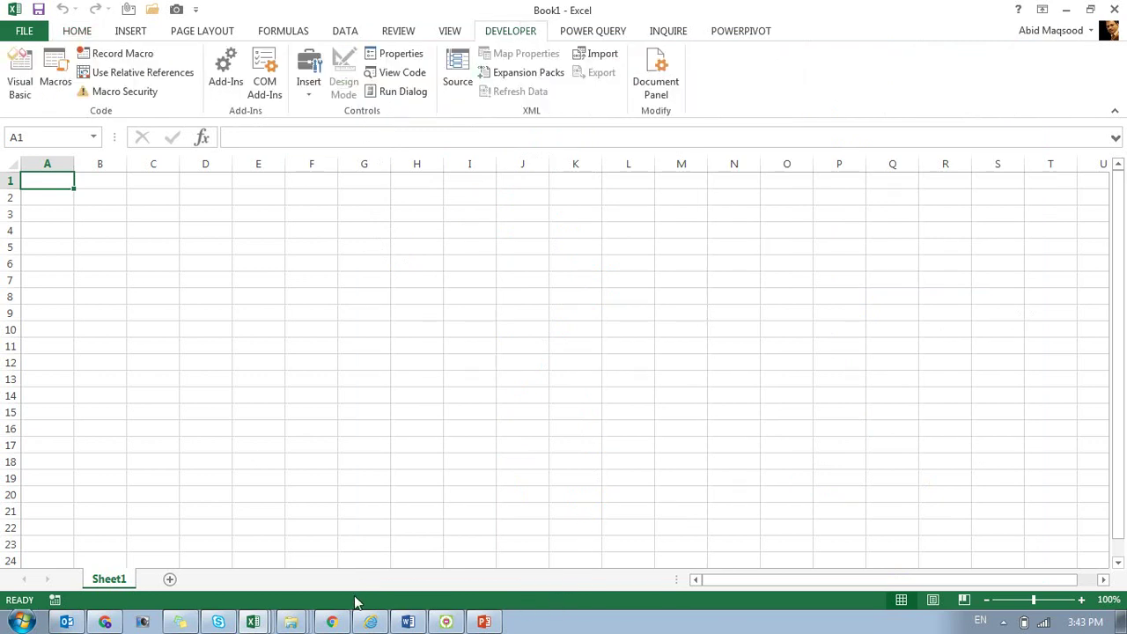
key("alt+F11")
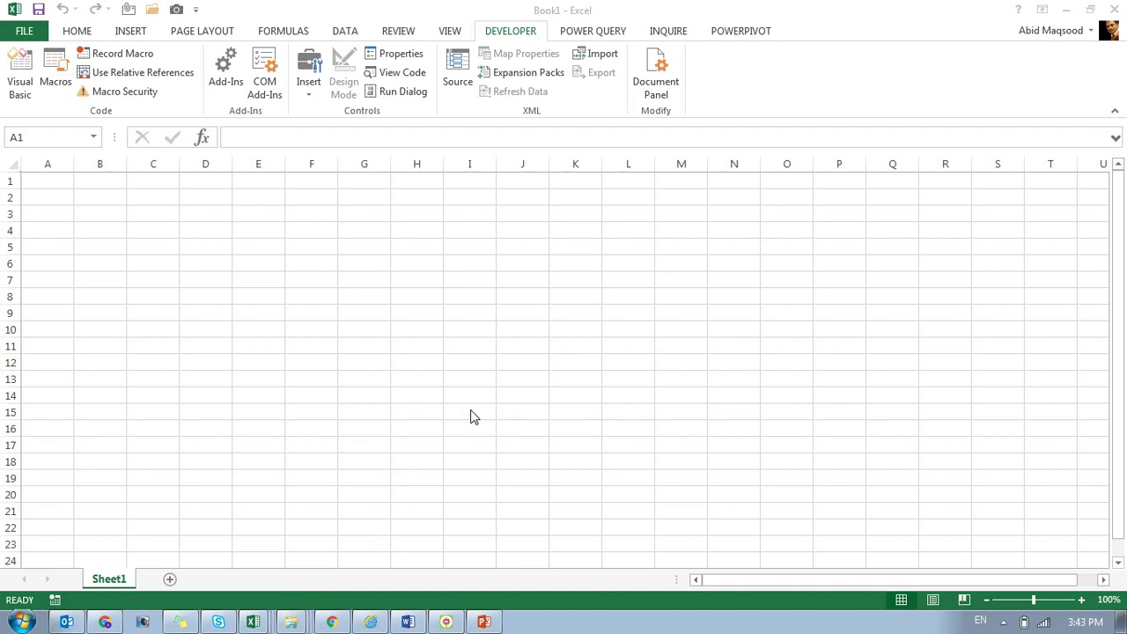
left_click(291, 594)
left_click(86, 34)
left_click(144, 30)
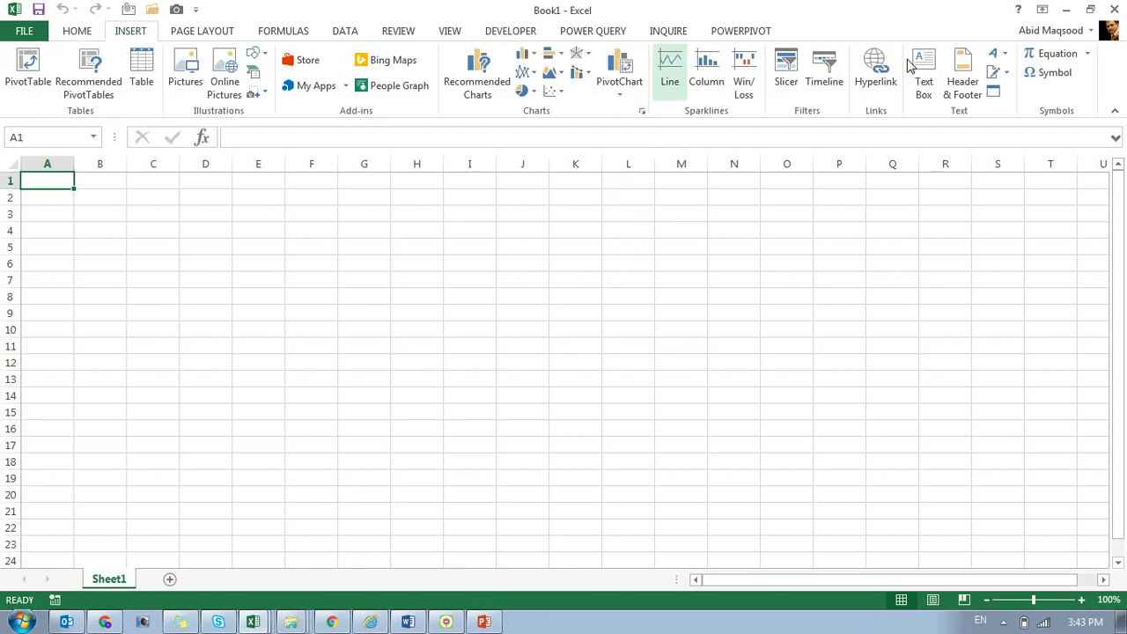
Check the Developer entry in the ribbon customization settings, cancel them, and view the insertable Developer controls
right_click(1114, 73)
left_click(970, 121)
left_click_drag(604, 41, 619, 23)
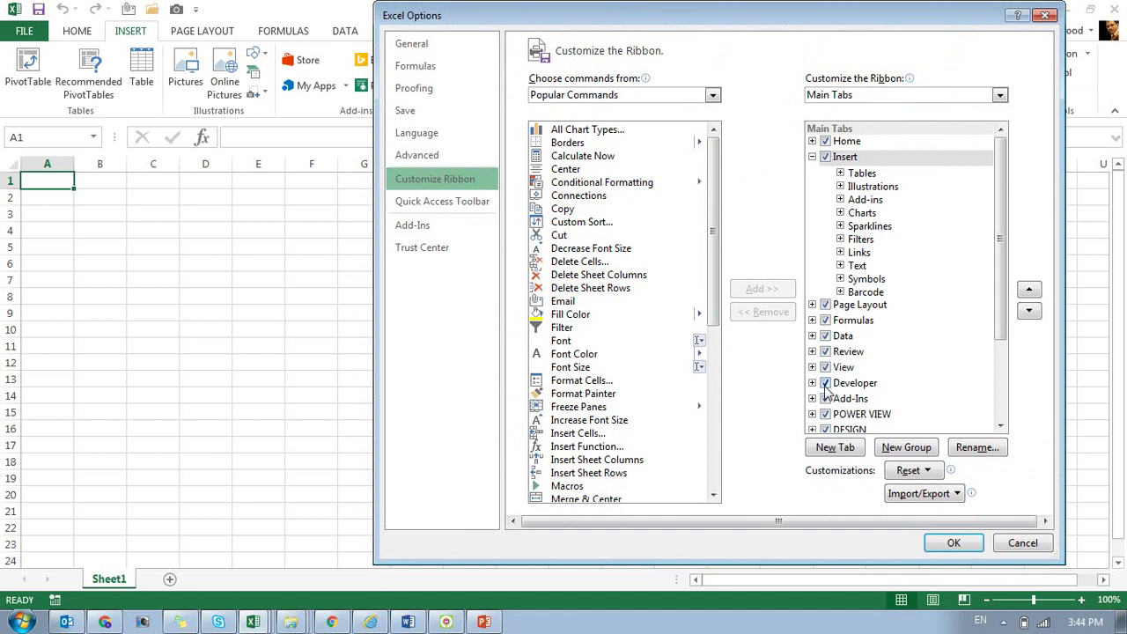
left_click(1004, 548)
left_click(500, 33)
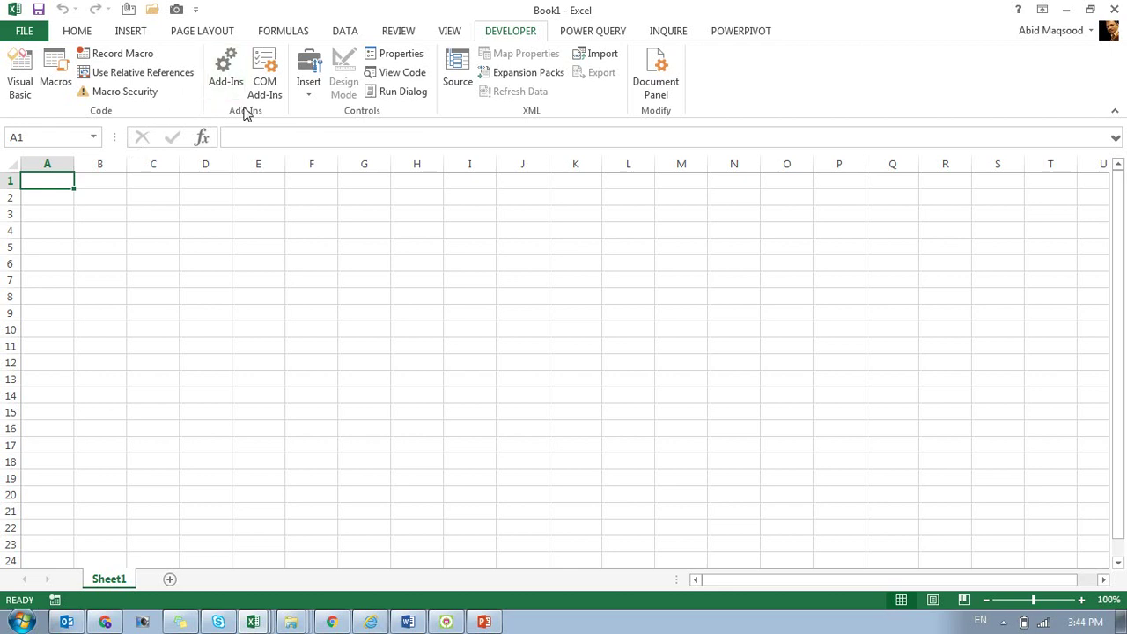
left_click(307, 98)
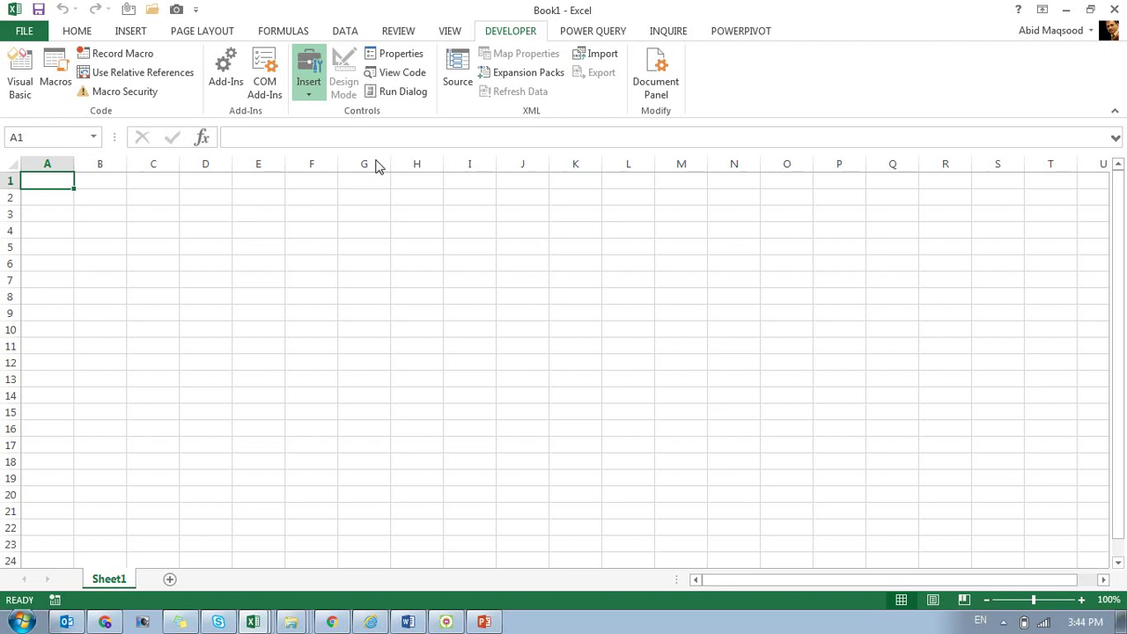
Starting from the Home commands, review the Developer entry in the ribbon customization again and return to the Developer commands
left_click(75, 37)
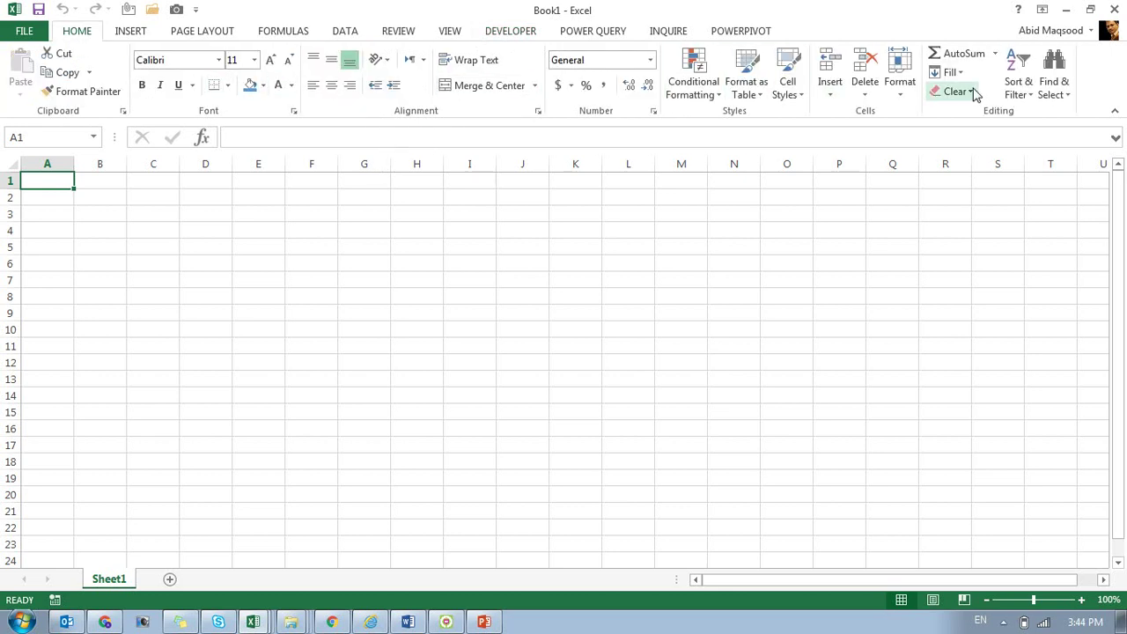
right_click(1093, 65)
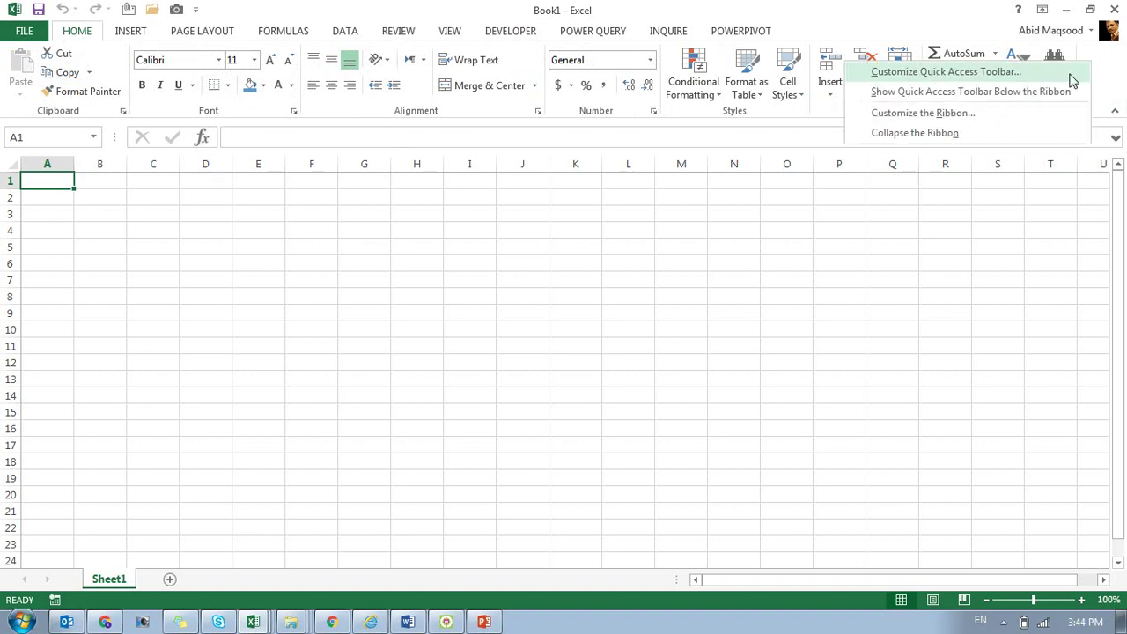
left_click(926, 112)
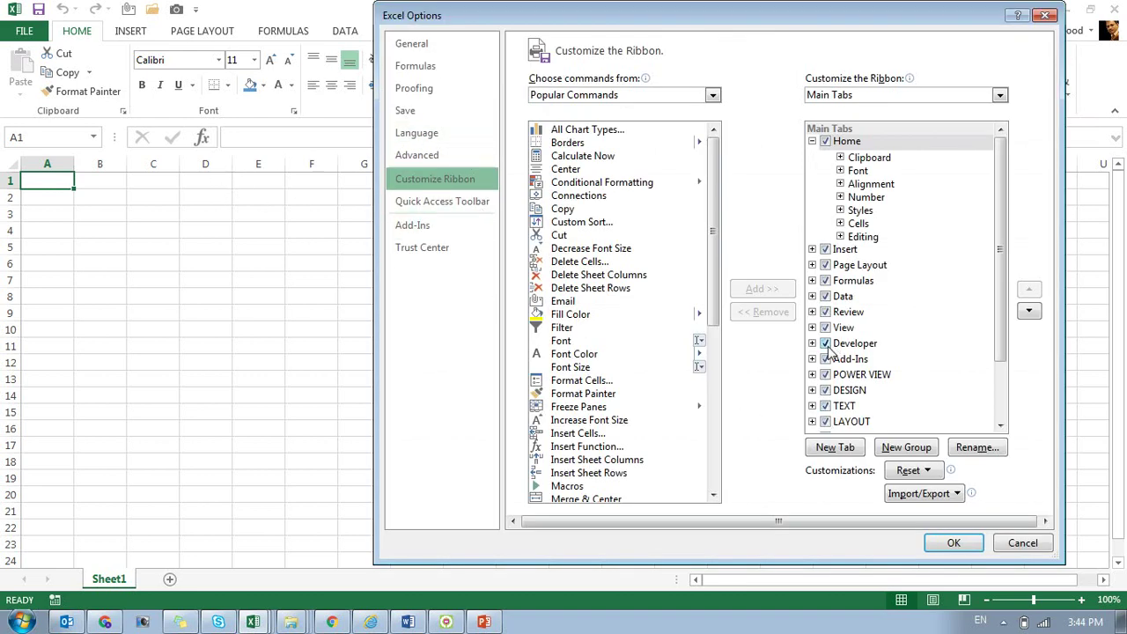
left_click(998, 544)
left_click(510, 31)
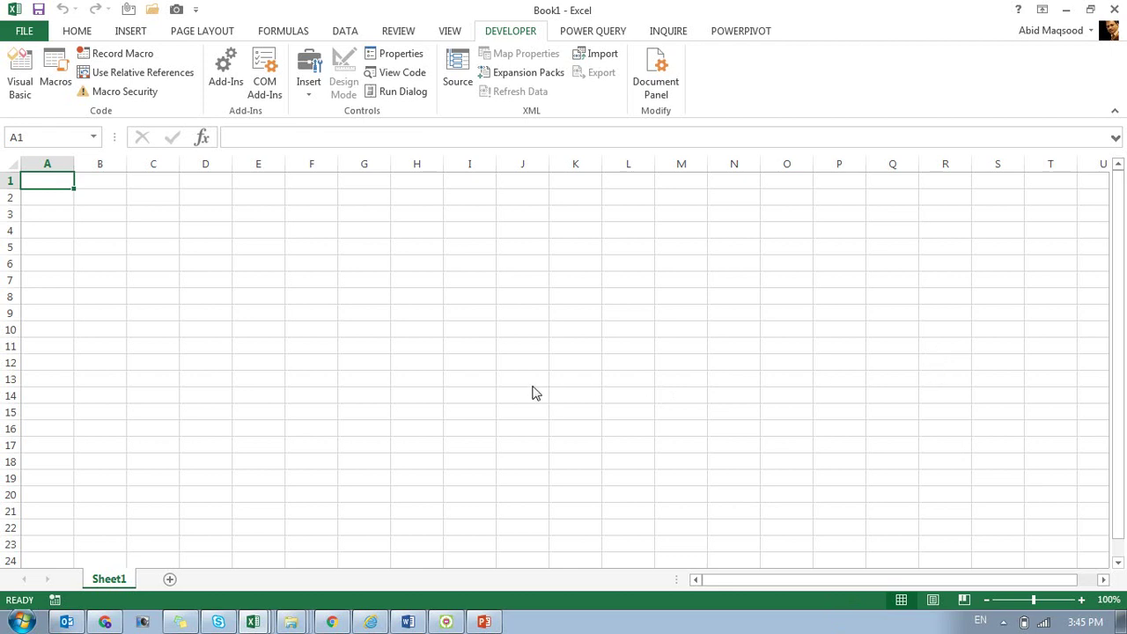
Look at the Visual Basic editor and the list of available COM add-ins, closing the list without changes
key("alt+F11")
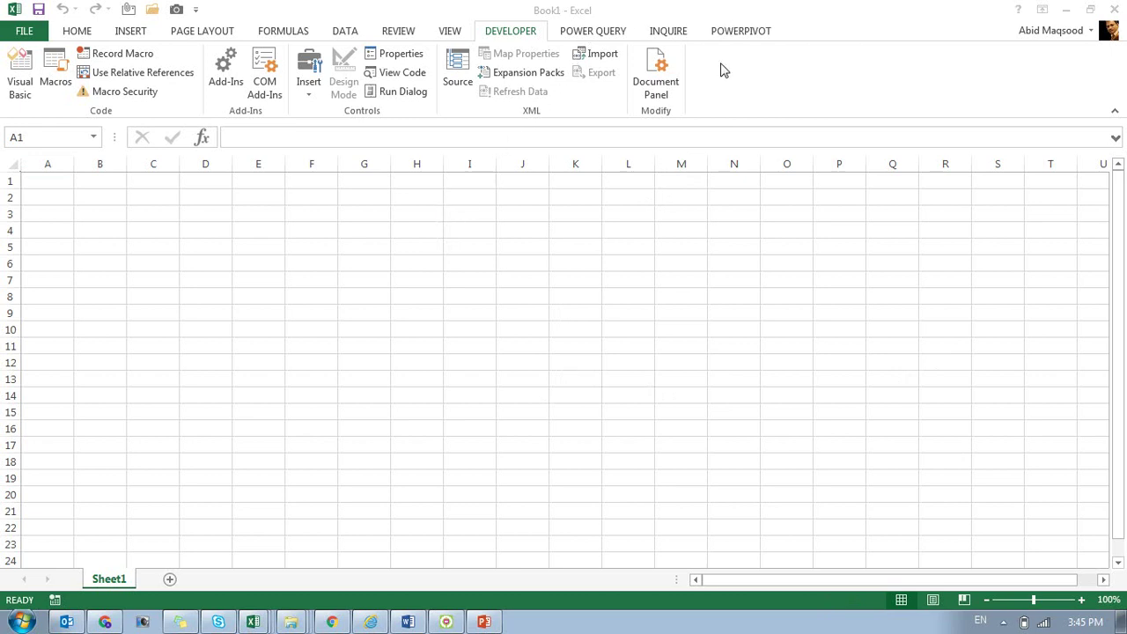
left_click(264, 74)
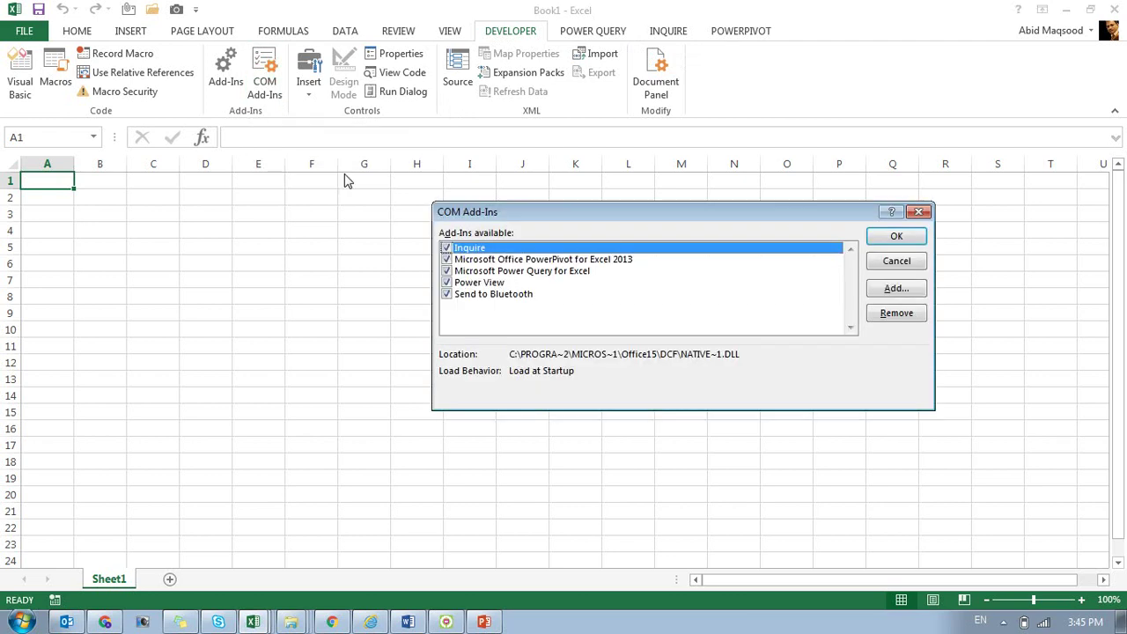
left_click_drag(558, 217, 538, 122)
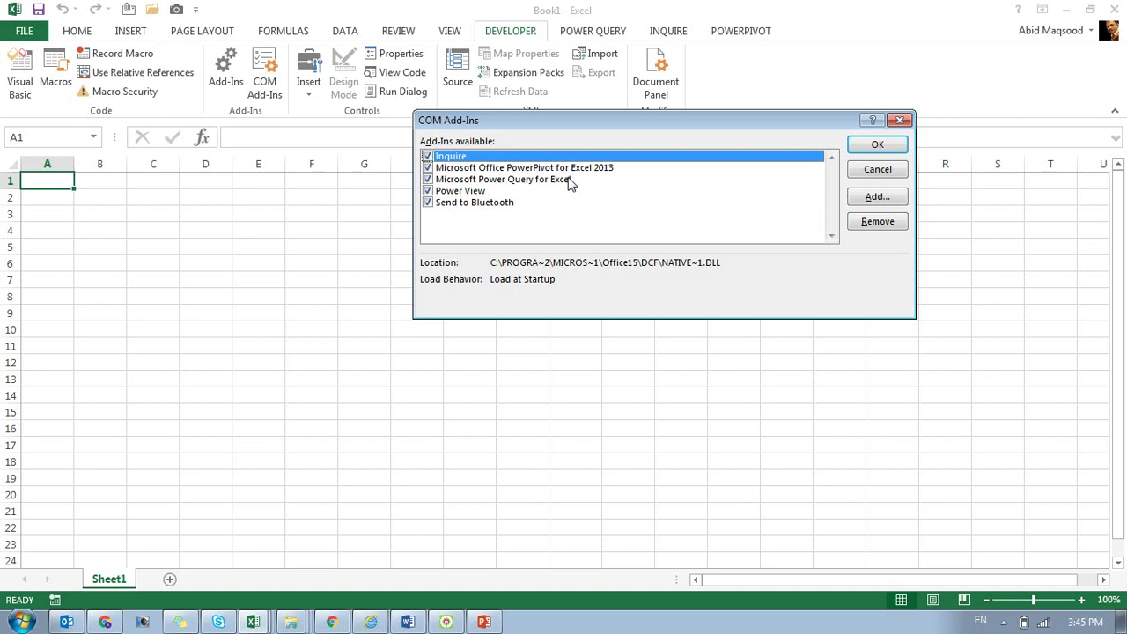
left_click(883, 171)
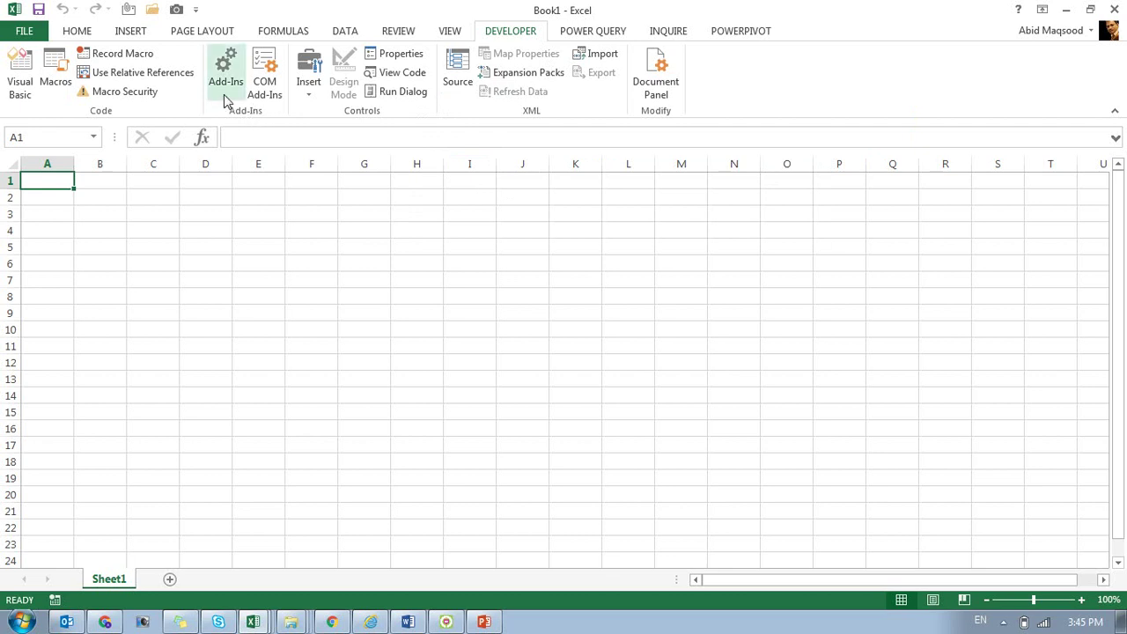
Examine the COM add-in checkboxes for Microsoft Power Query for Excel and Send to Bluetooth, and cancel any changes
left_click(267, 81)
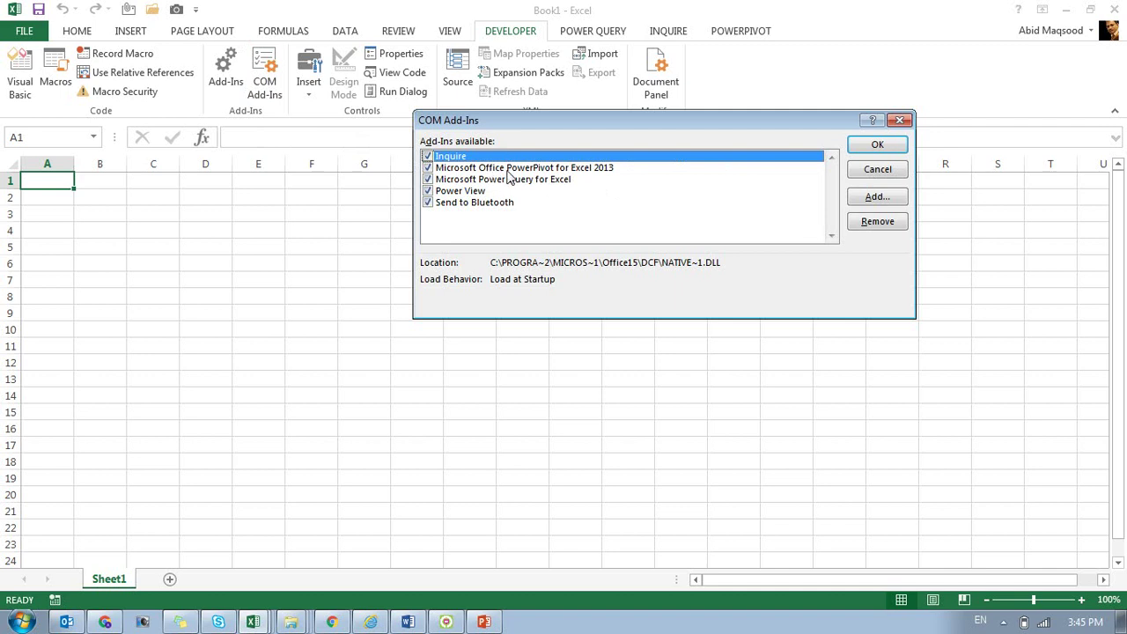
left_click(428, 180)
left_click(428, 180)
left_click(427, 202)
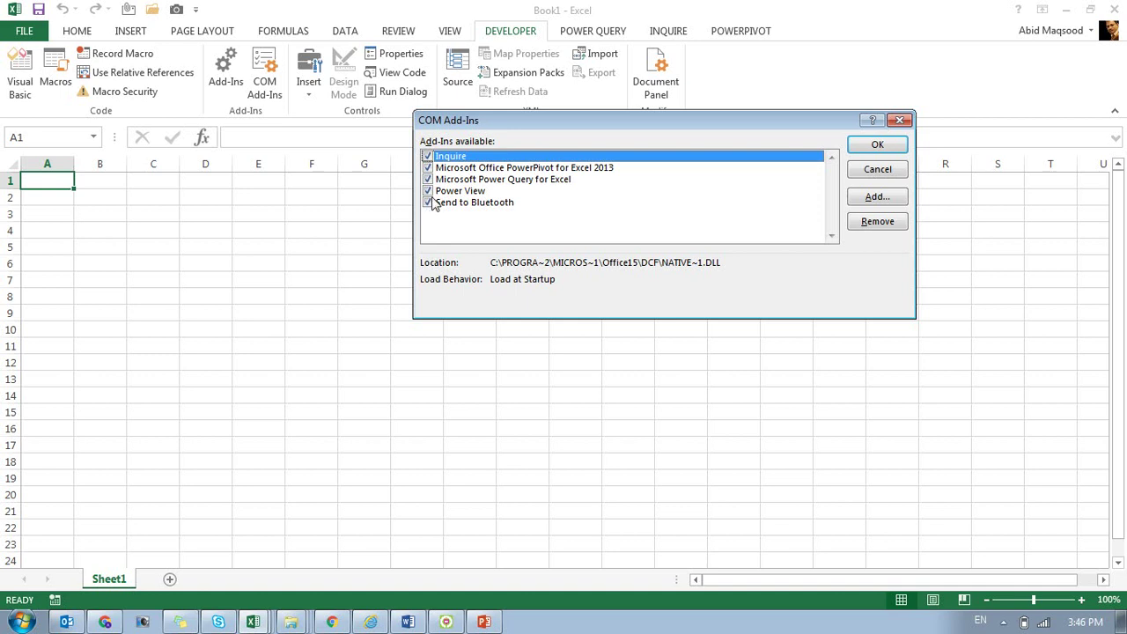
left_click(890, 174)
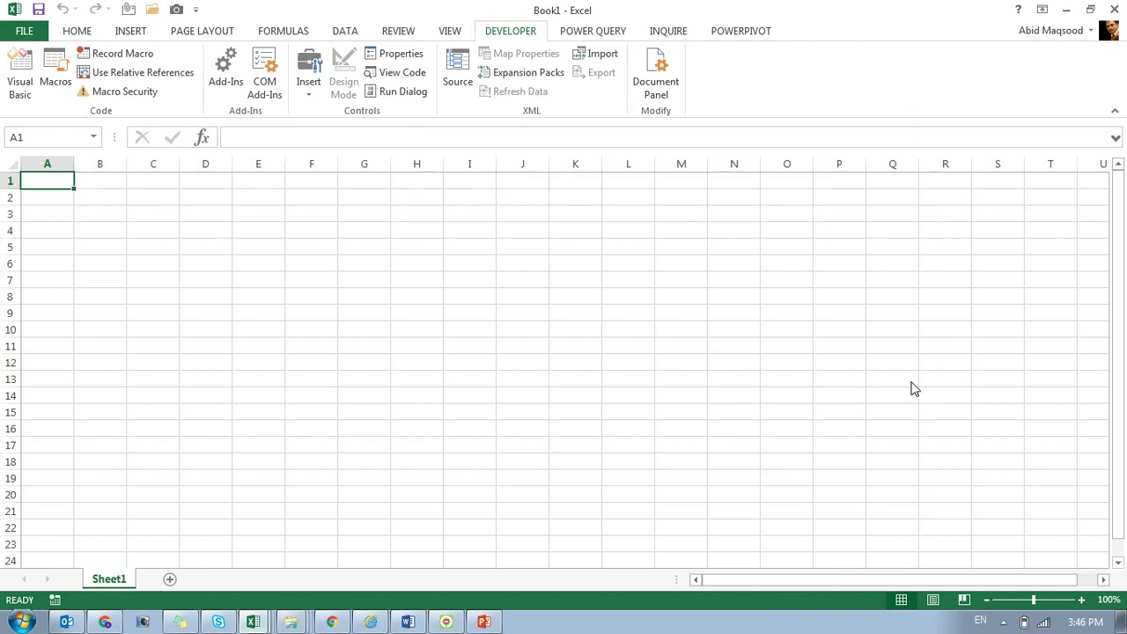
Starting from the Home commands, review the main tabs in the ribbon customization settings and cancel them without changes
scroll(597, 317, "down", 1)
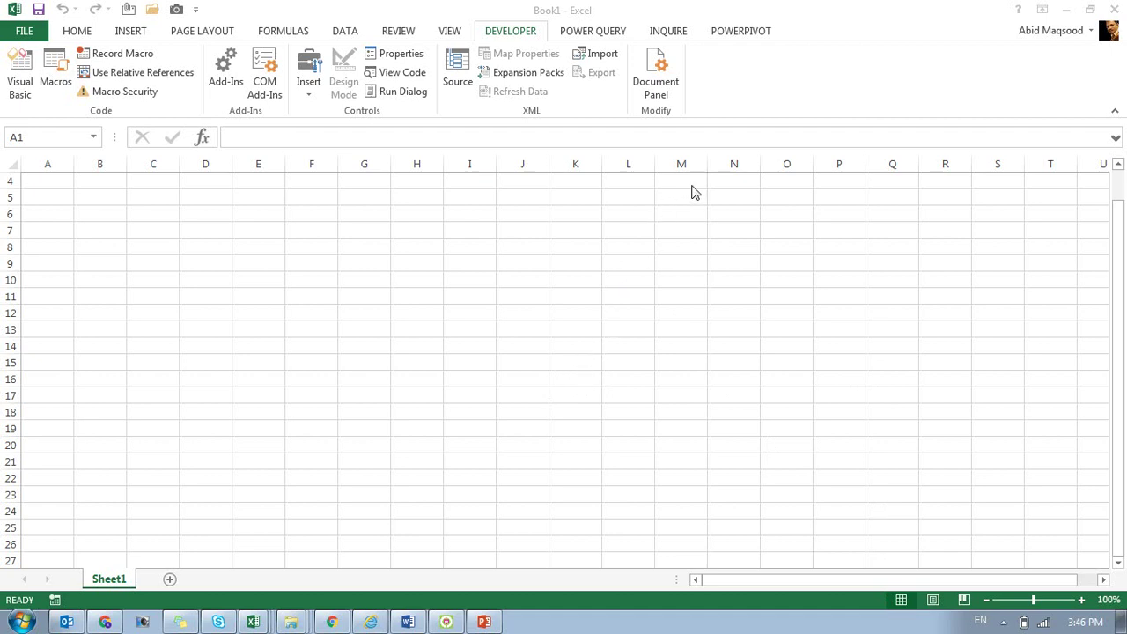
left_click(70, 37)
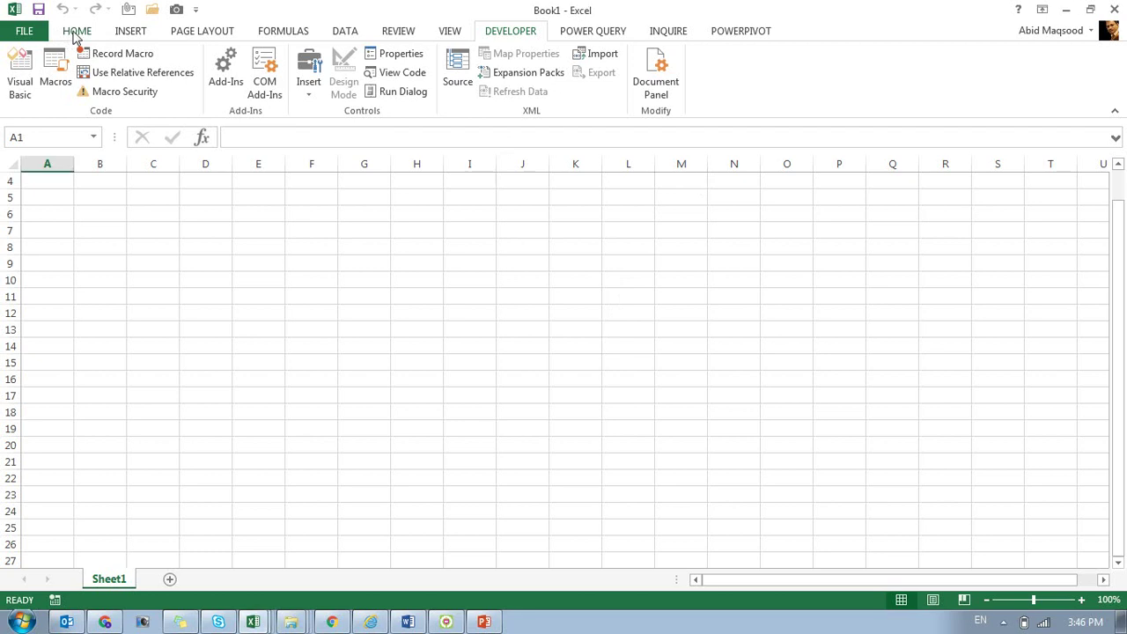
left_click(77, 33)
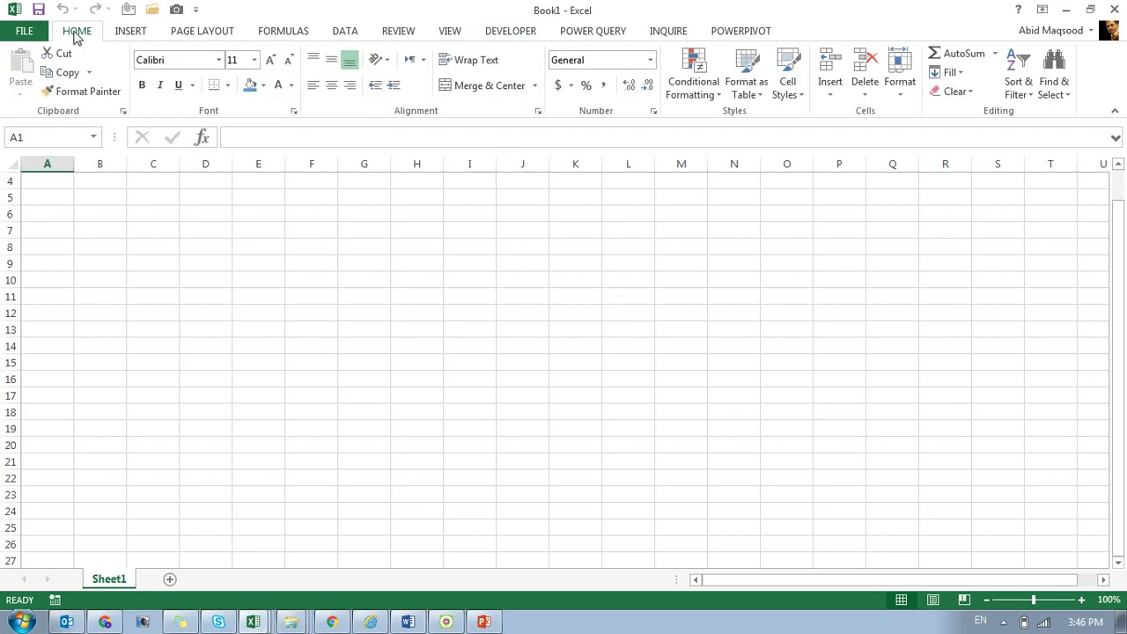
right_click(1096, 62)
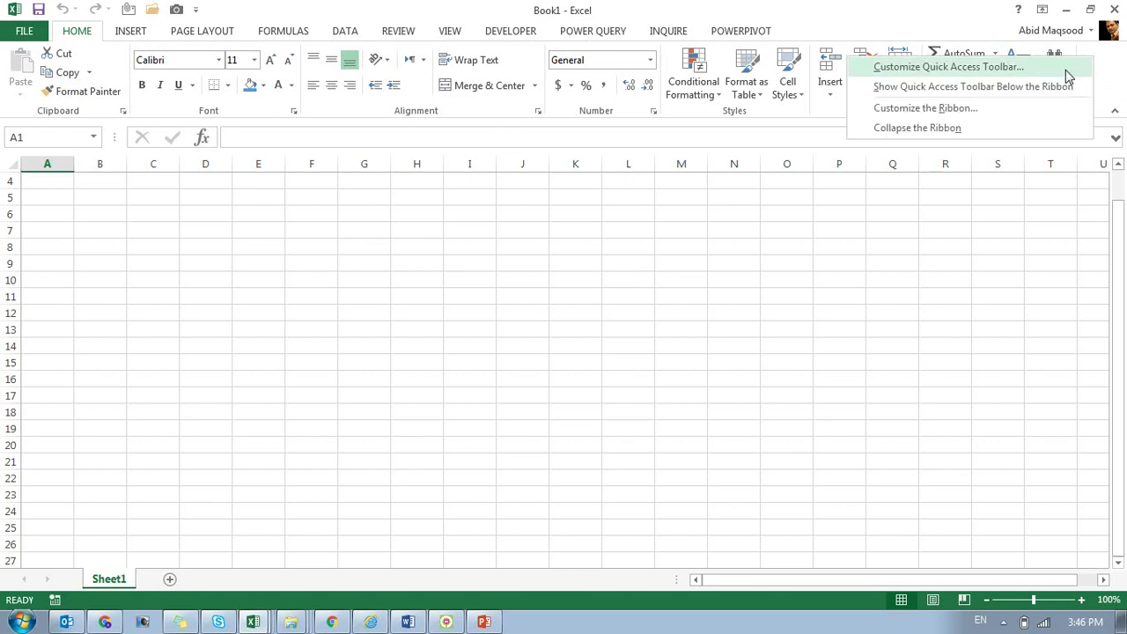
left_click(907, 113)
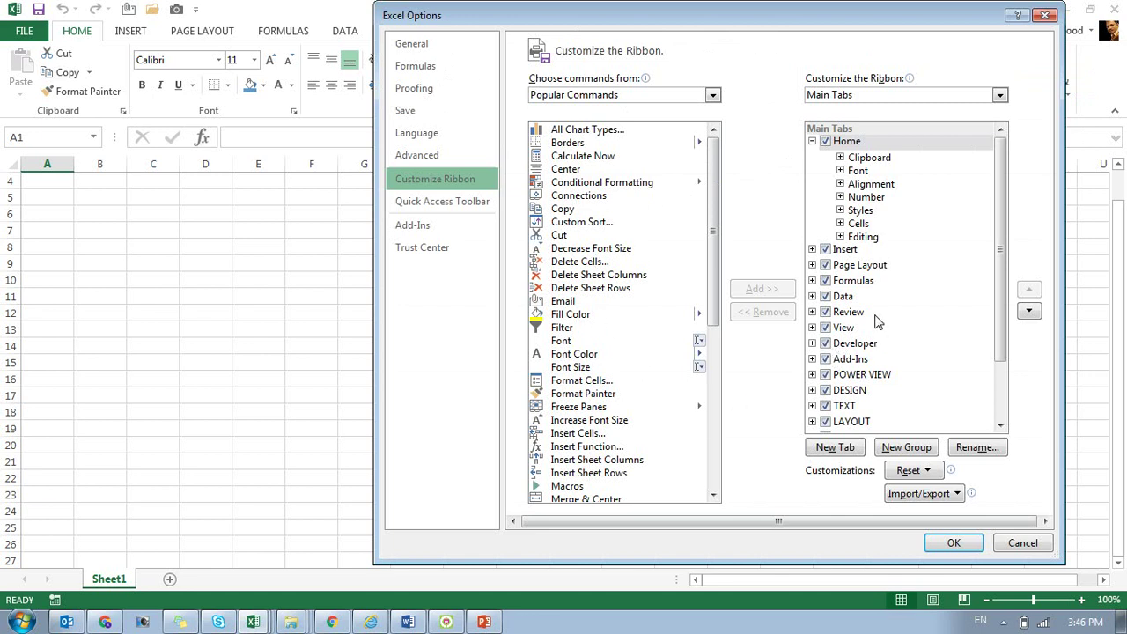
left_click(1021, 543)
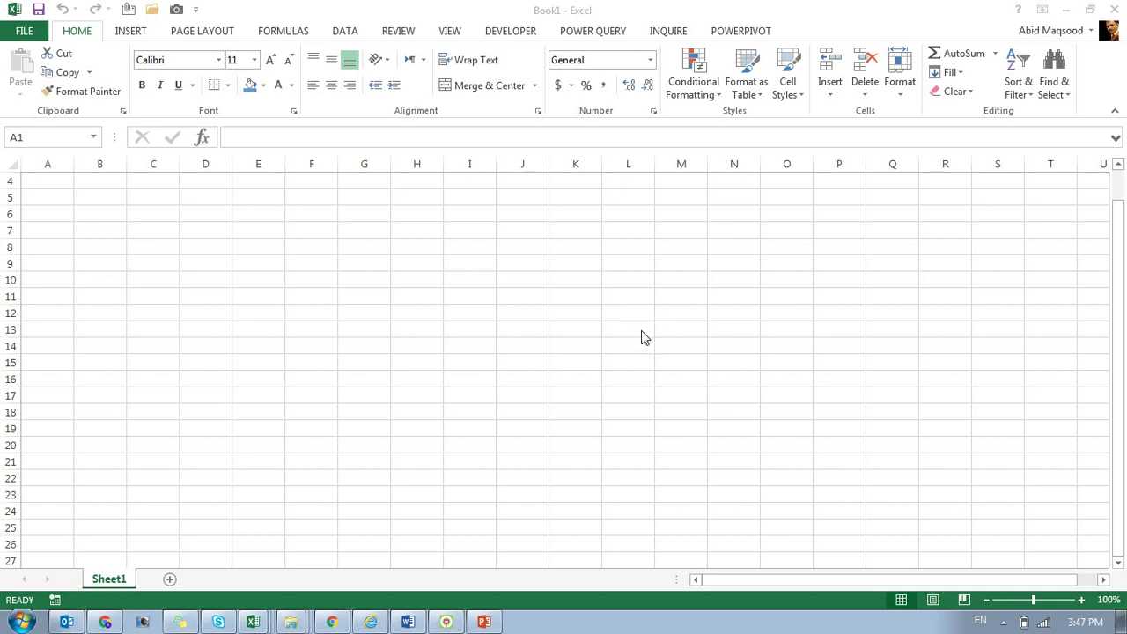
Collapse the Home groups in the ribbon customization settings, clear and re-enable the Developer entry, and cancel
left_click(824, 197)
right_click(1102, 75)
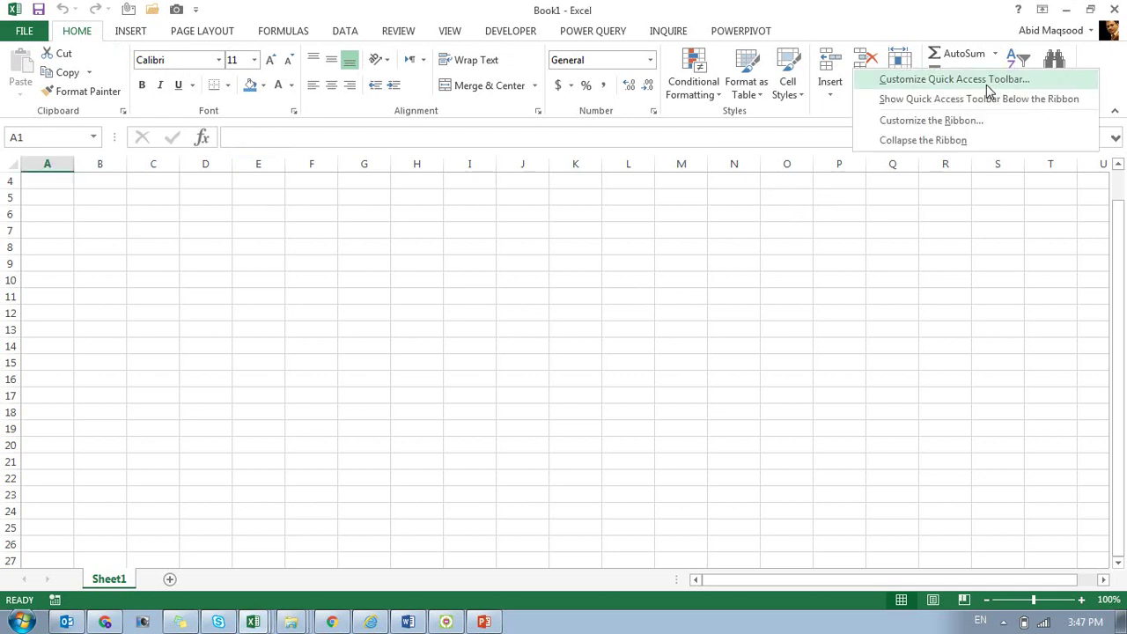
left_click(949, 125)
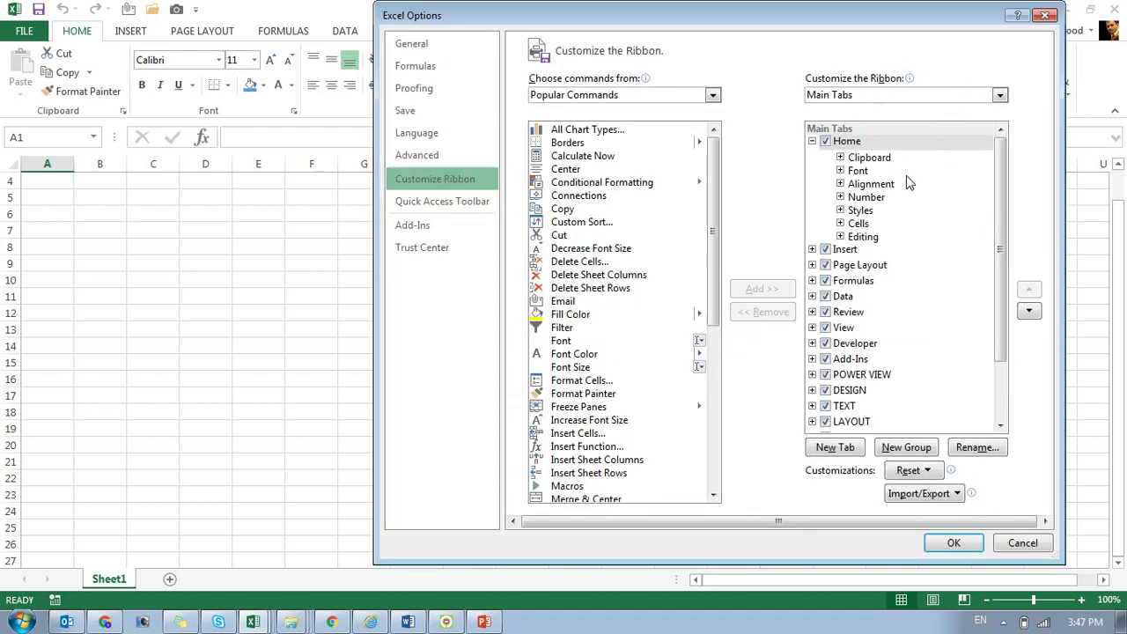
left_click(811, 142)
left_click_drag(450, 14, 182, 65)
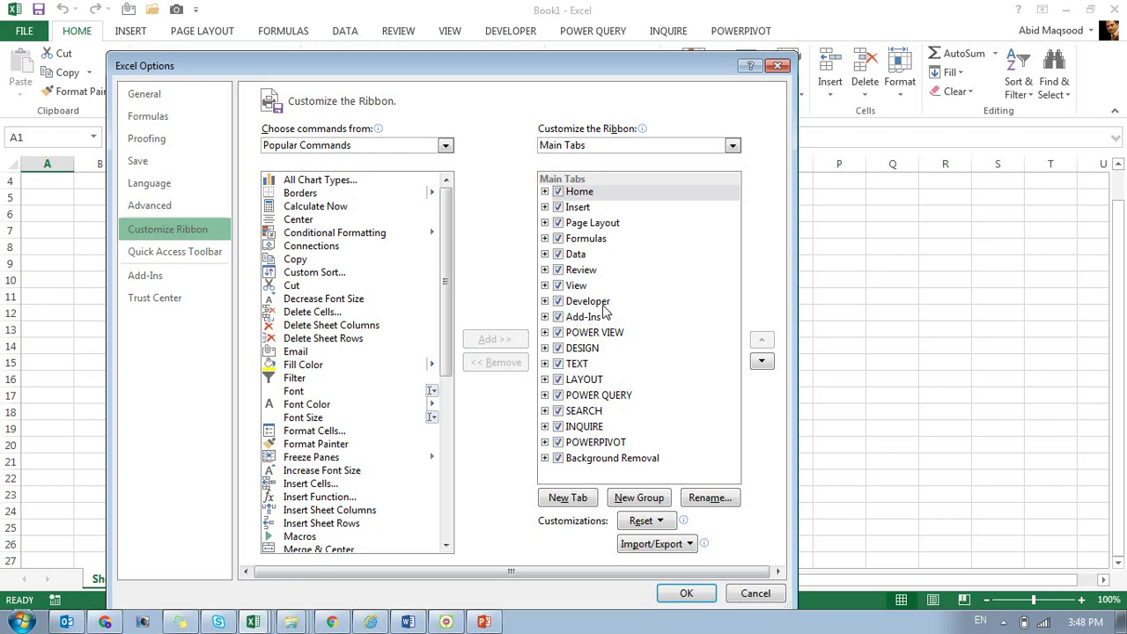
left_click(558, 303)
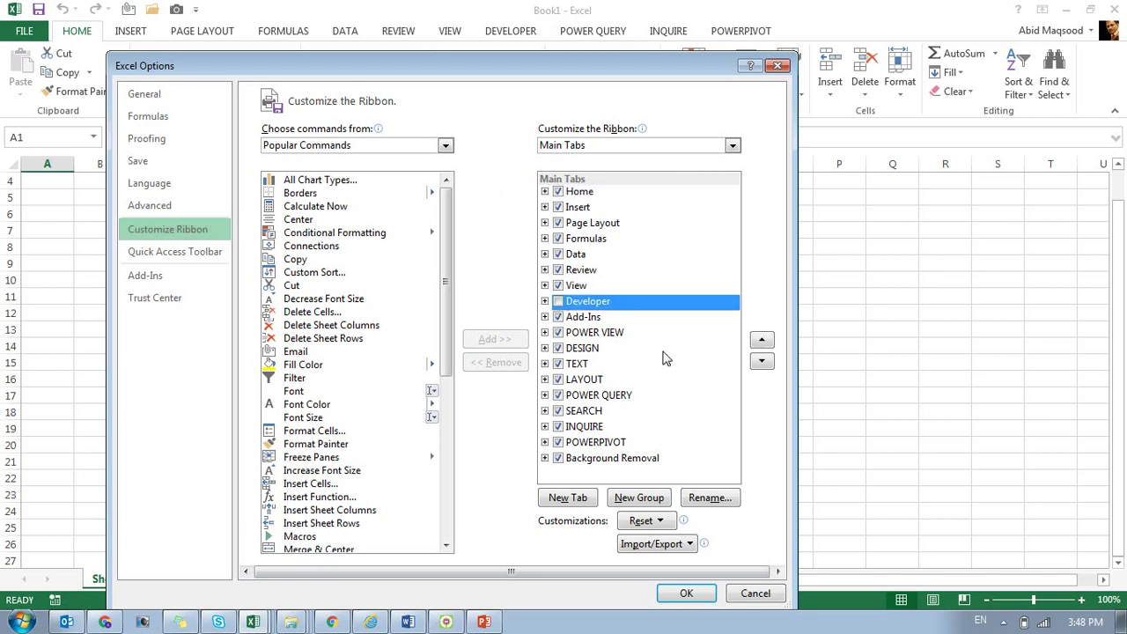
left_click(558, 303)
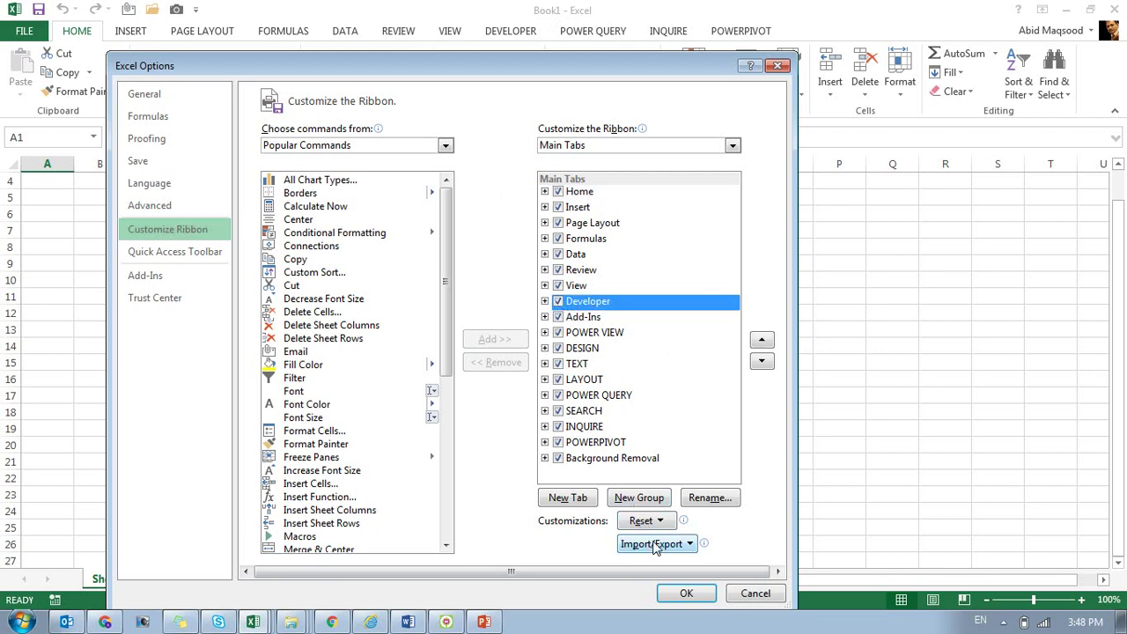
left_click(751, 594)
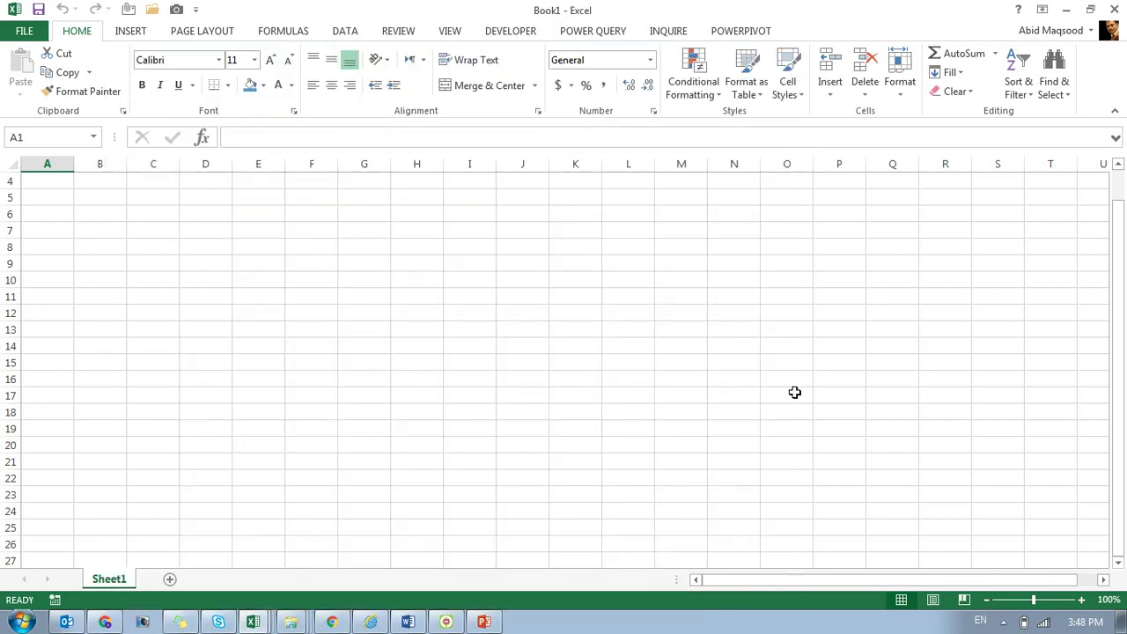
Return to the Developer commands and review the list of available COM add-ins, cancelling it without changes
left_click(512, 33)
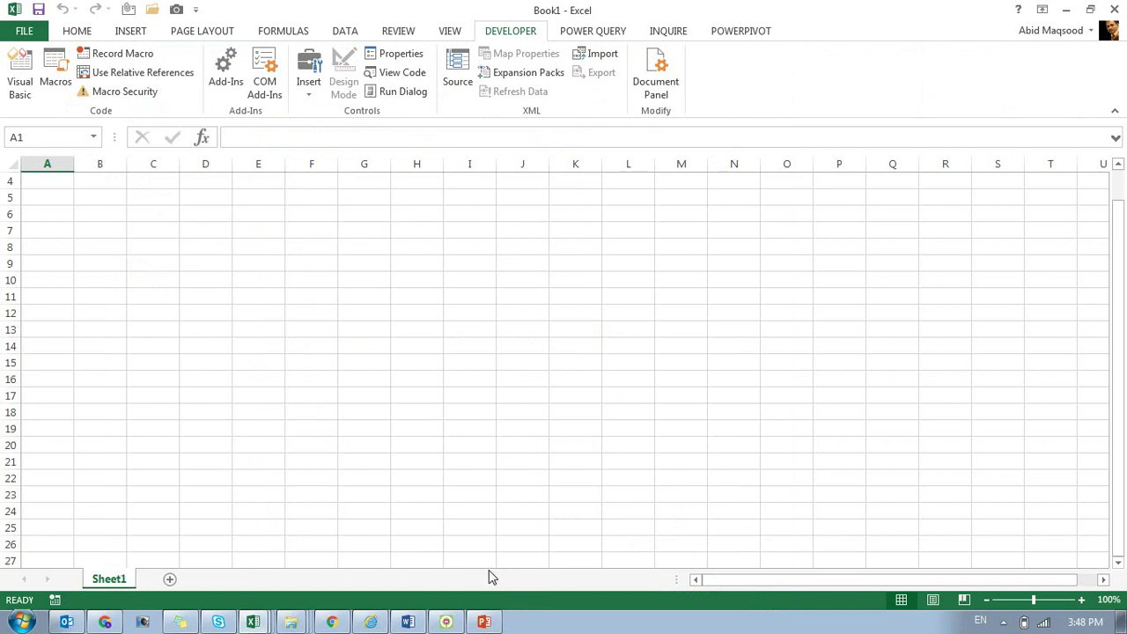
key("alt+F11")
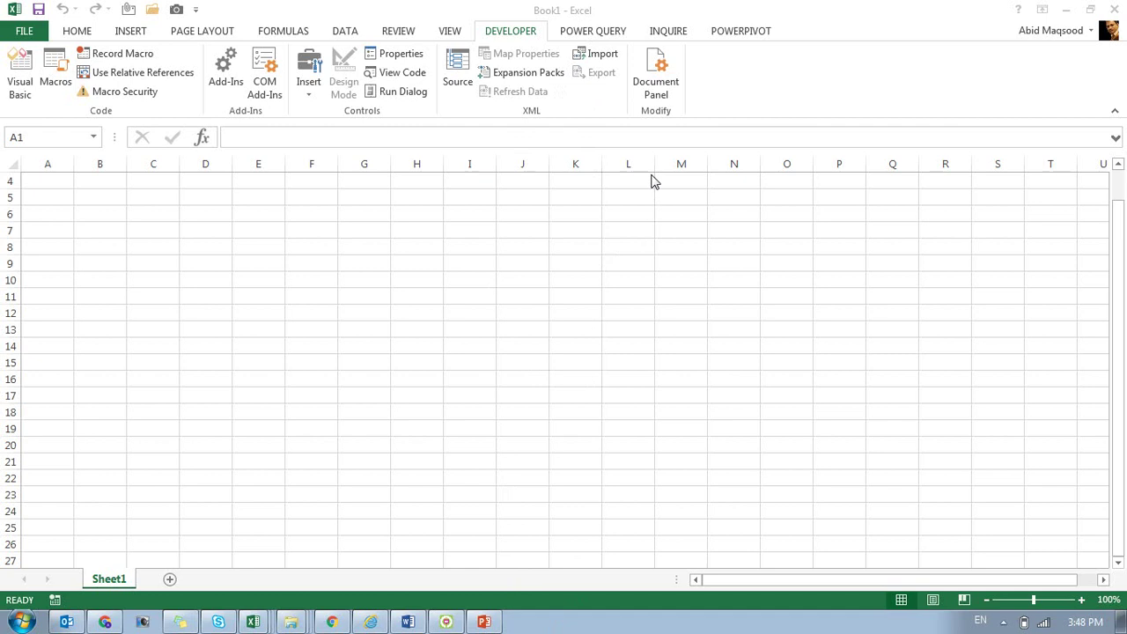
left_click(750, 86)
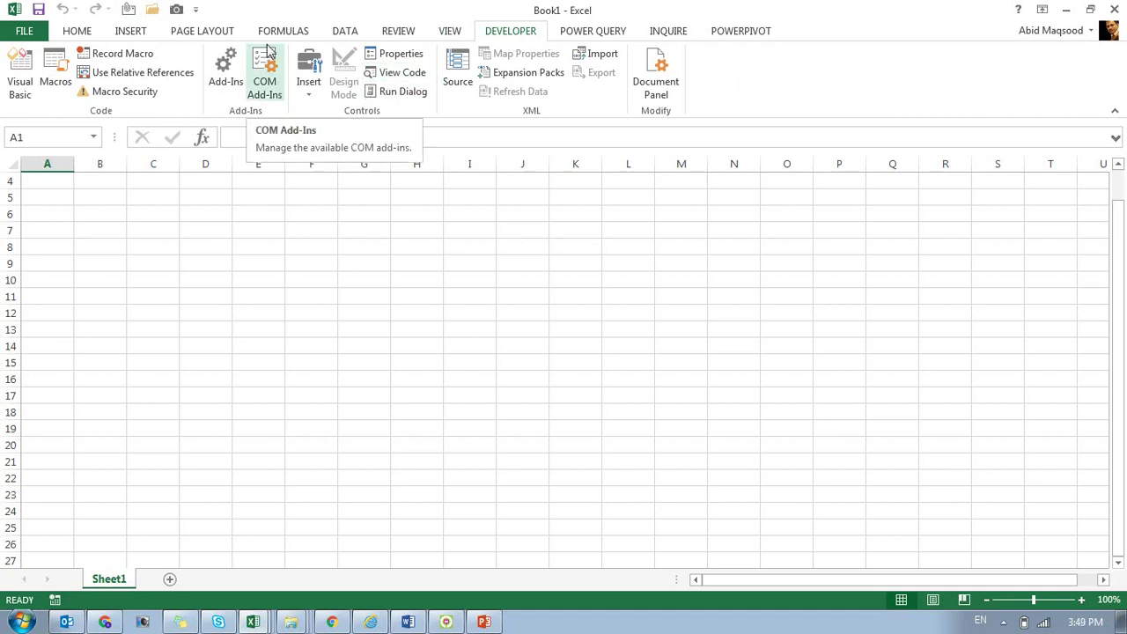
left_click(265, 70)
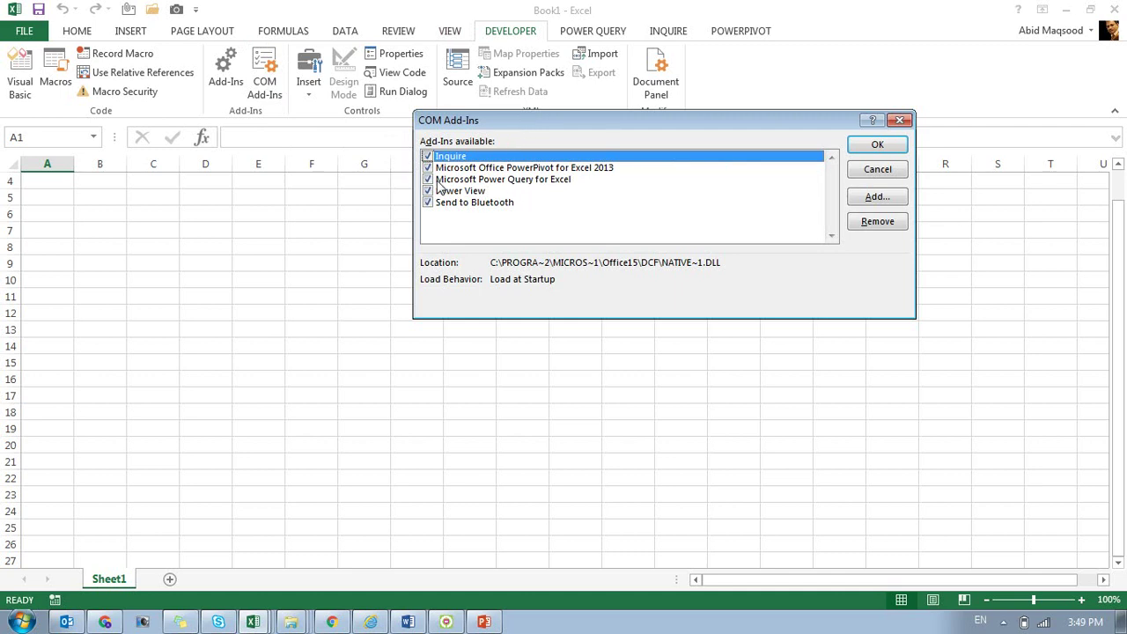
left_click(873, 172)
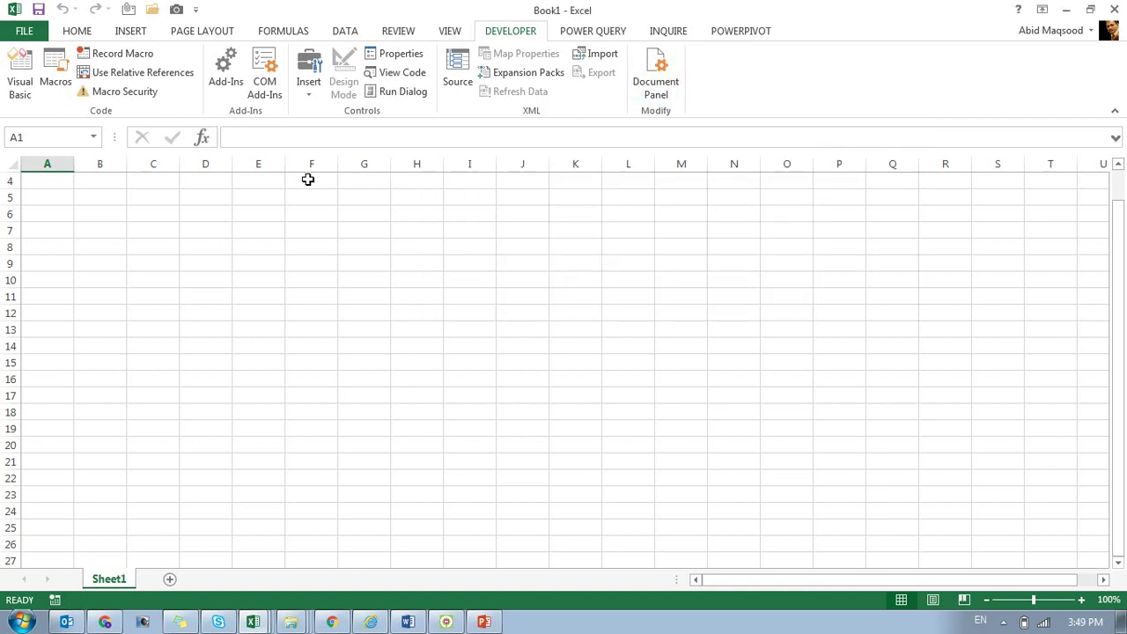
left_click(314, 210)
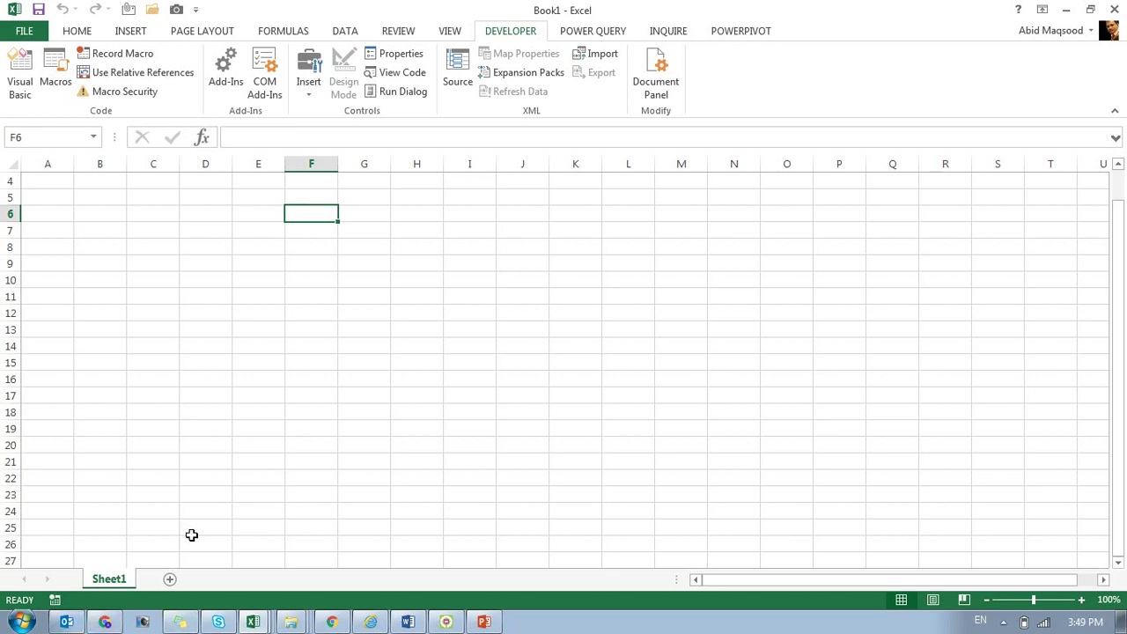
In the ISB-CC Dashboard.xlsm workbook, show the Offered Calls, Answered Calls and Abandoned Calls series in the chart
left_click(260, 625)
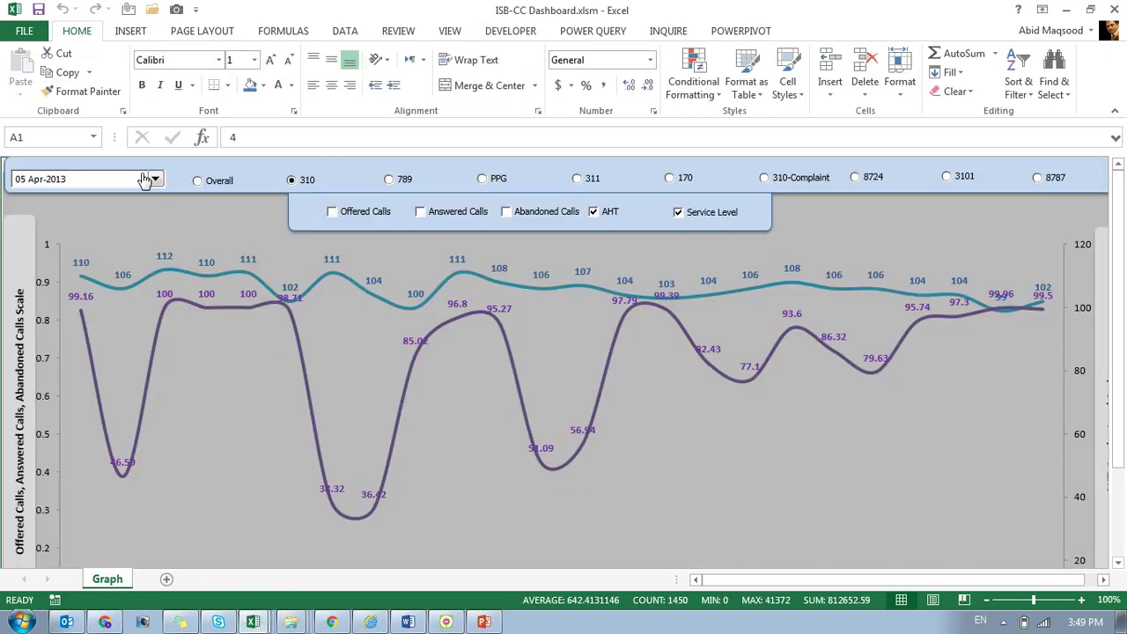
left_click(151, 179)
left_click(222, 188)
left_click(340, 212)
left_click(487, 214)
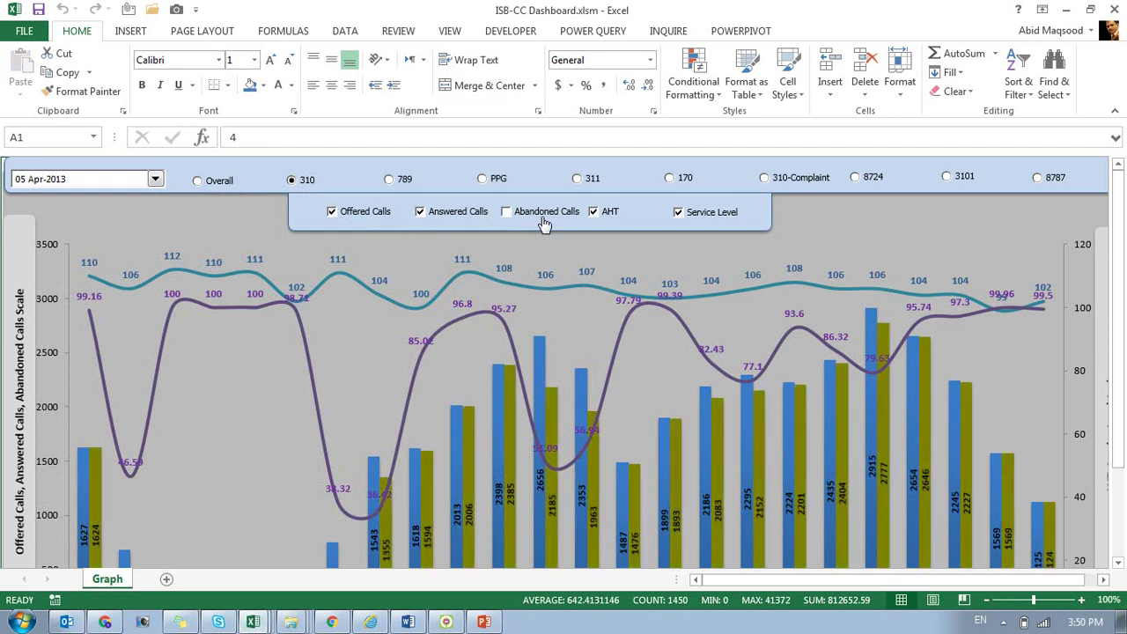
left_click(554, 218)
scroll(386, 339, "down", 2)
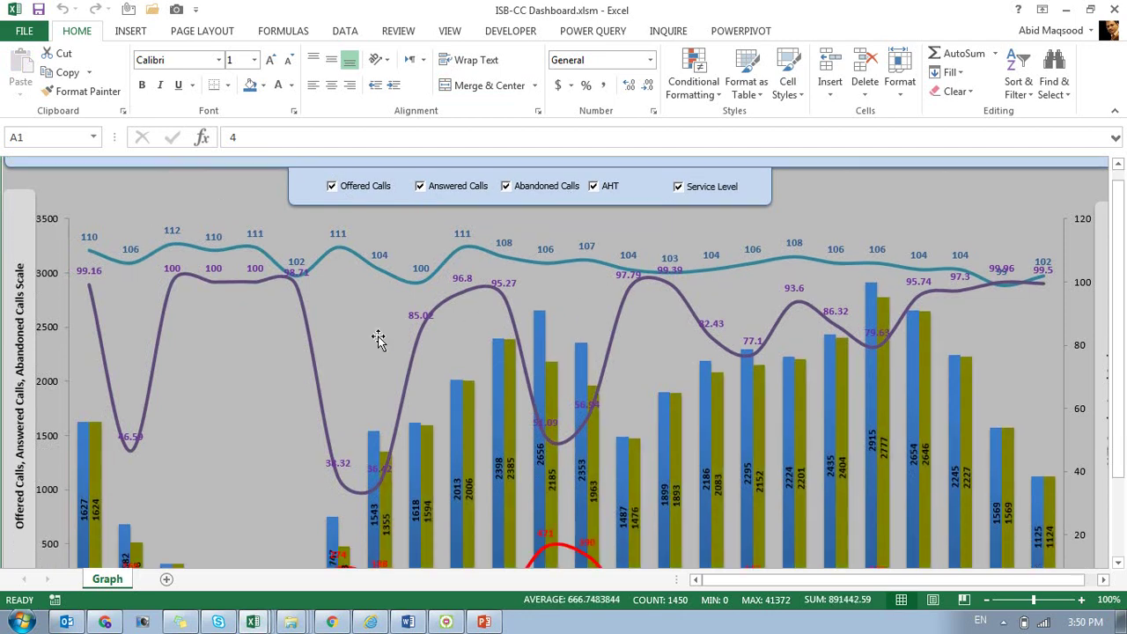
scroll(385, 339, "up", 2)
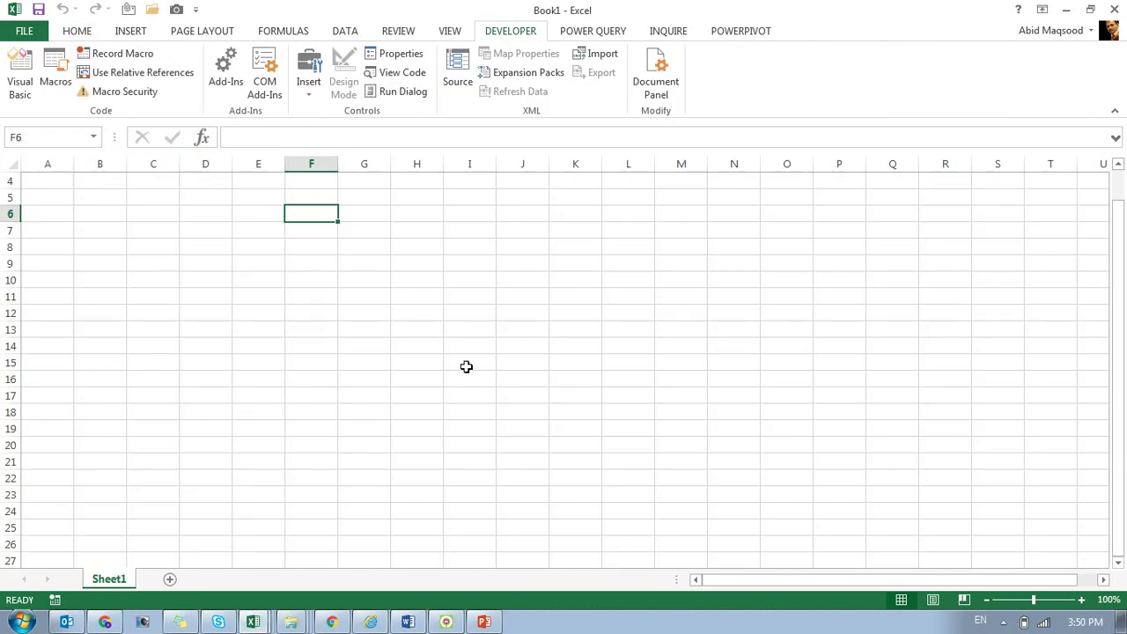
In Book1, insert a drop-down form control across columns K to M at rows 5 and 6
left_click(210, 217)
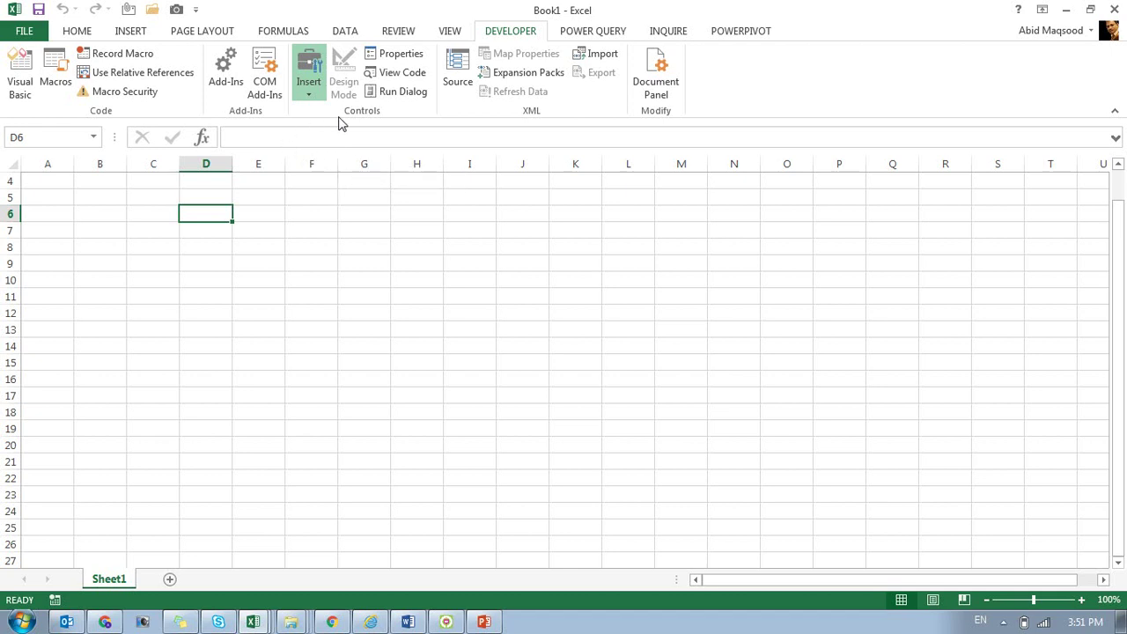
left_click(425, 116)
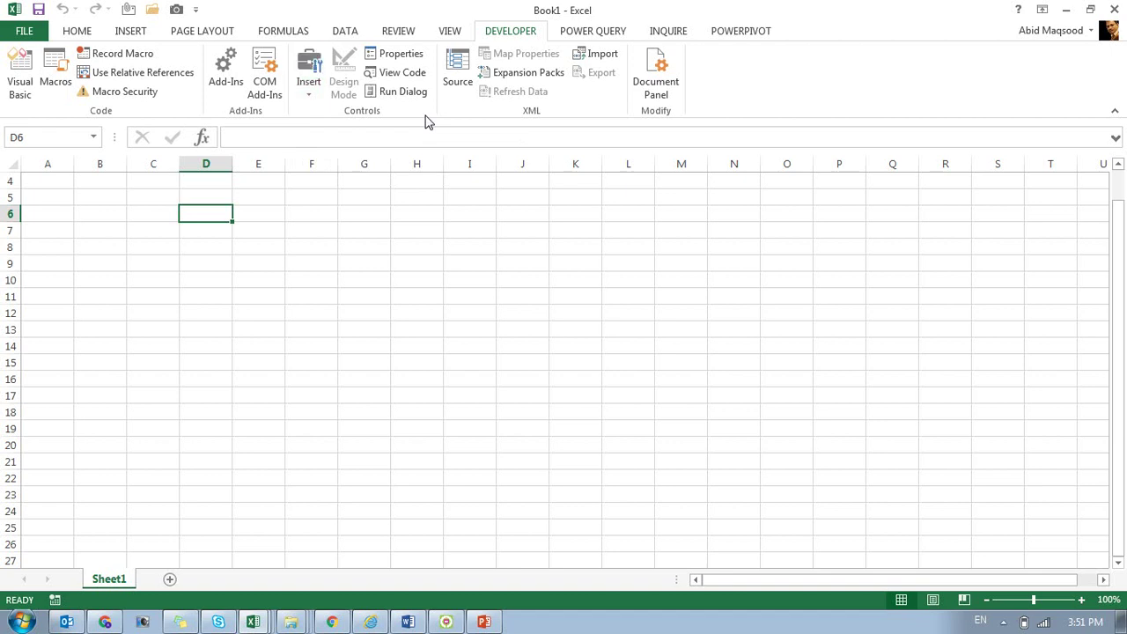
left_click(308, 104)
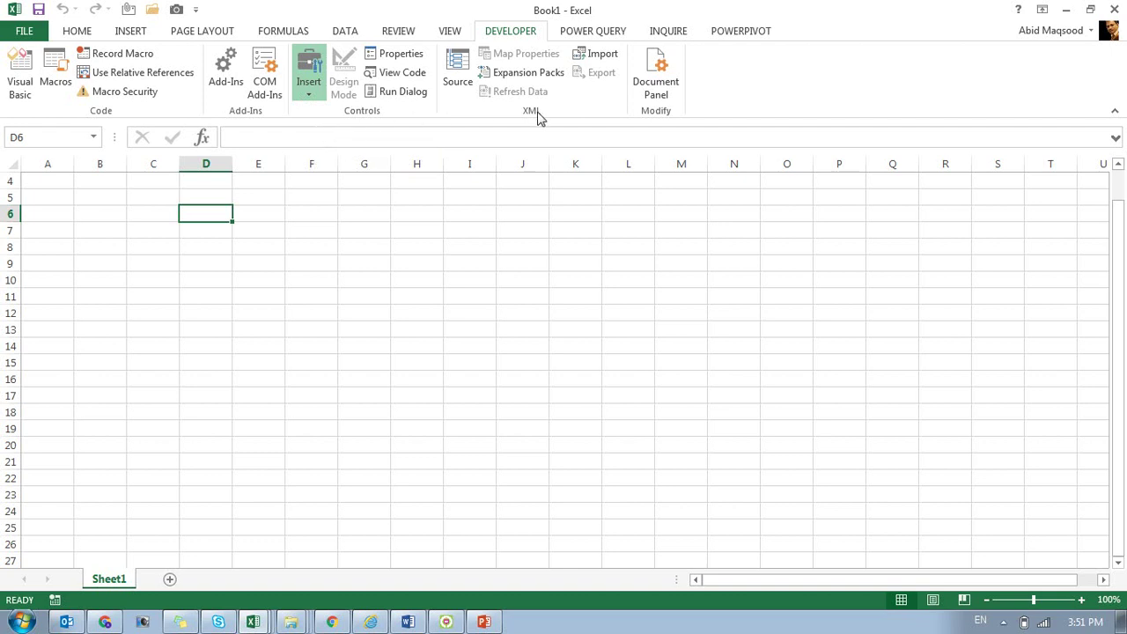
left_click(302, 102)
left_click(320, 134)
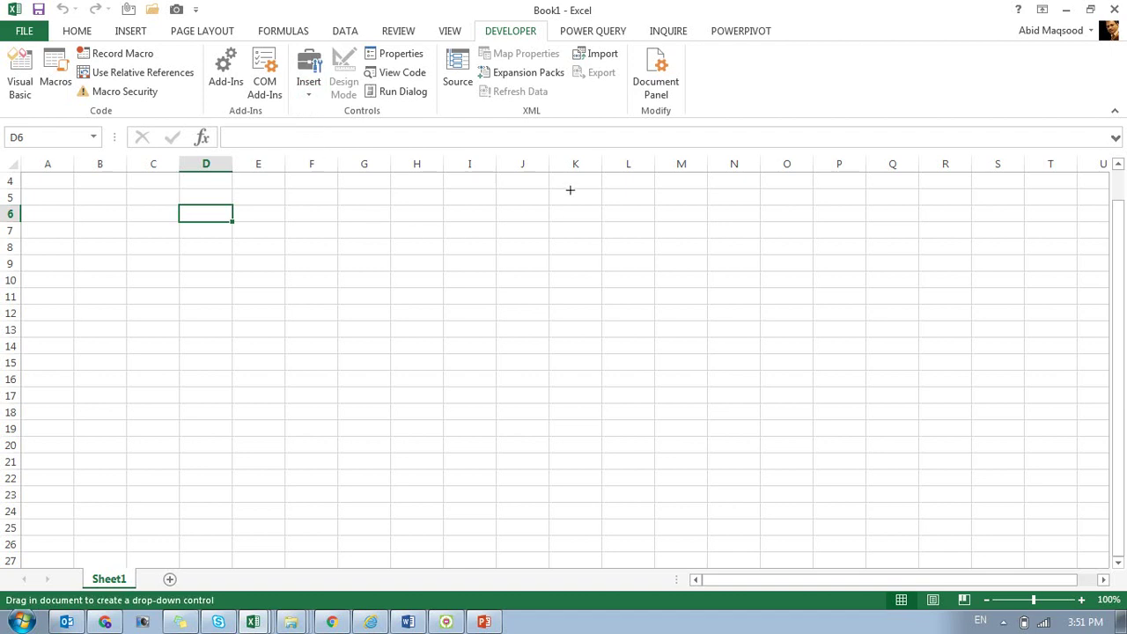
left_click_drag(557, 191, 686, 215)
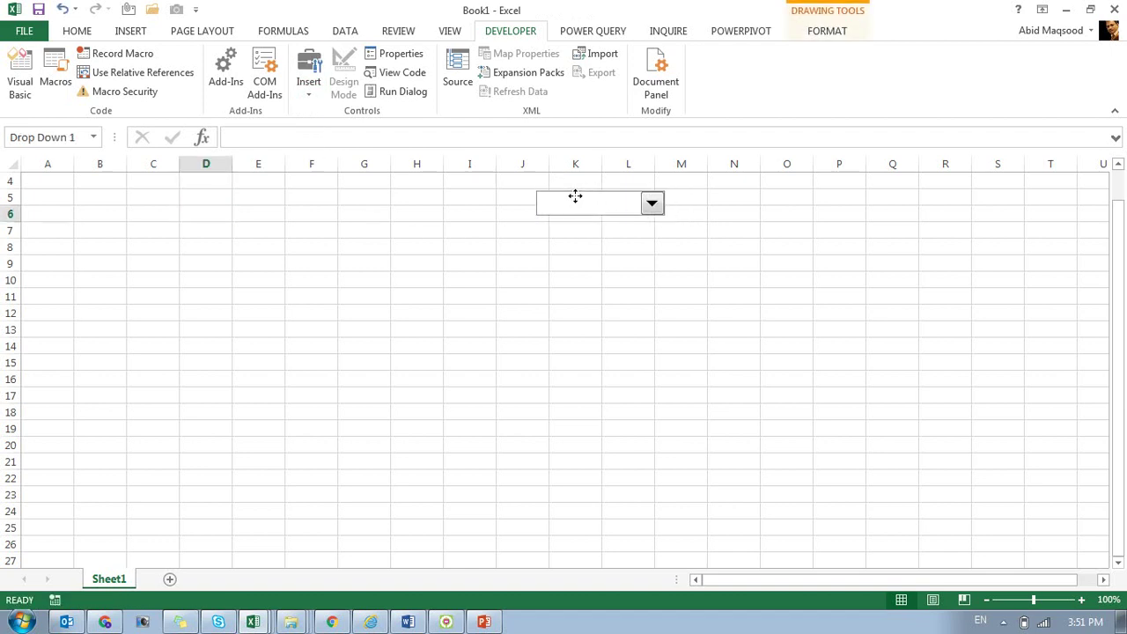
Move the drop-down control to columns B to D at rows 5 and 6
left_click_drag(556, 203, 100, 202)
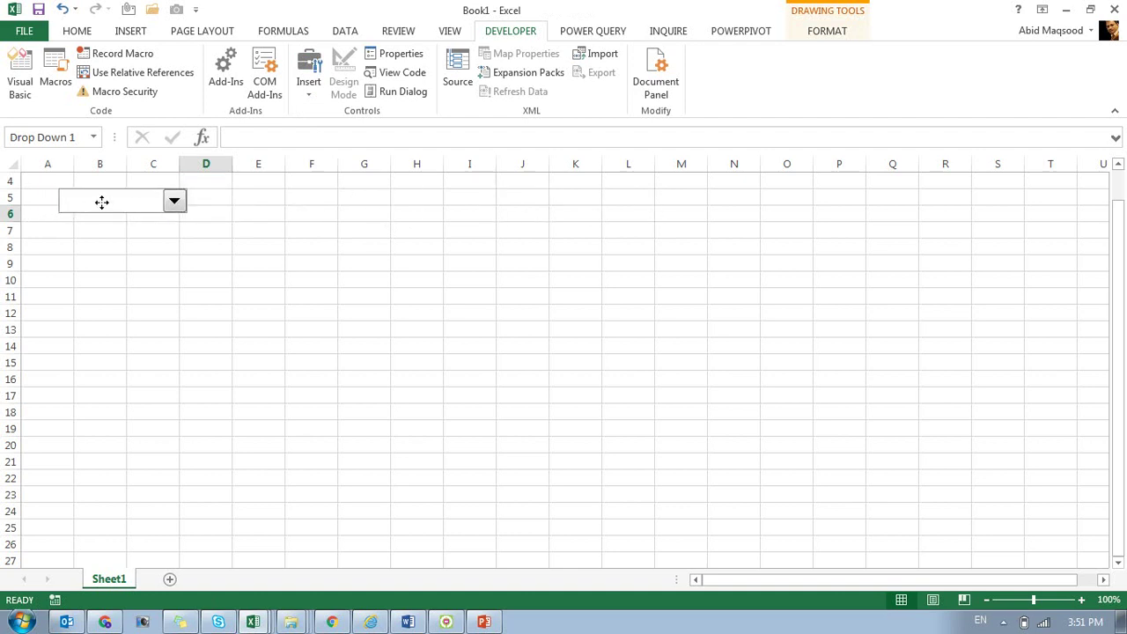
left_click(204, 249)
left_click(138, 198)
left_click(111, 202)
right_click(90, 202)
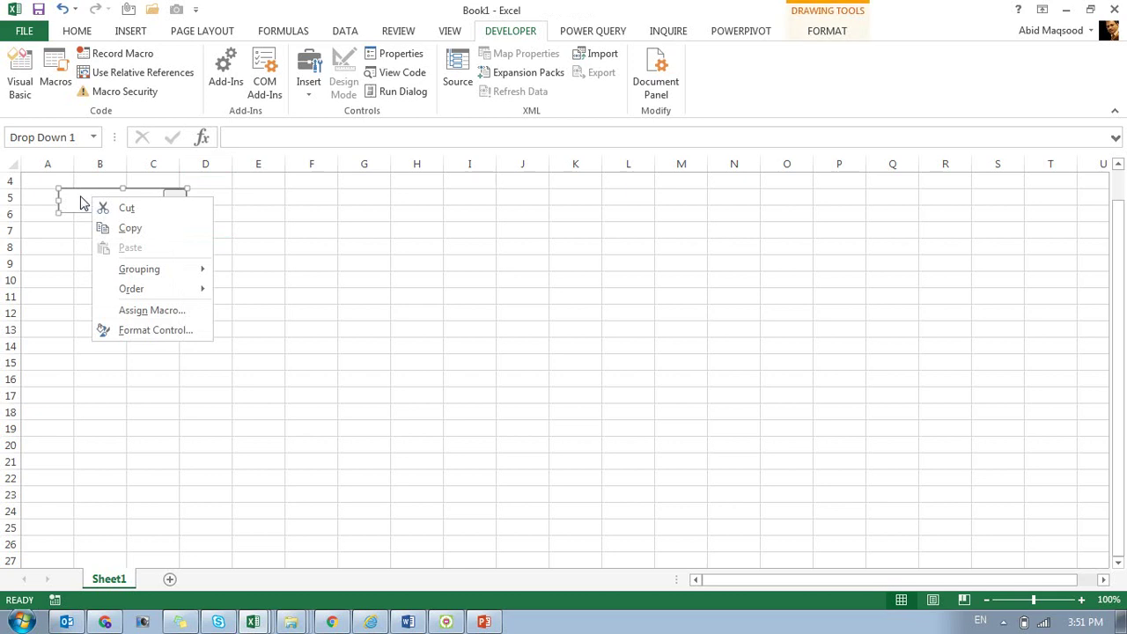
left_click(89, 200)
left_click_drag(91, 199, 118, 203)
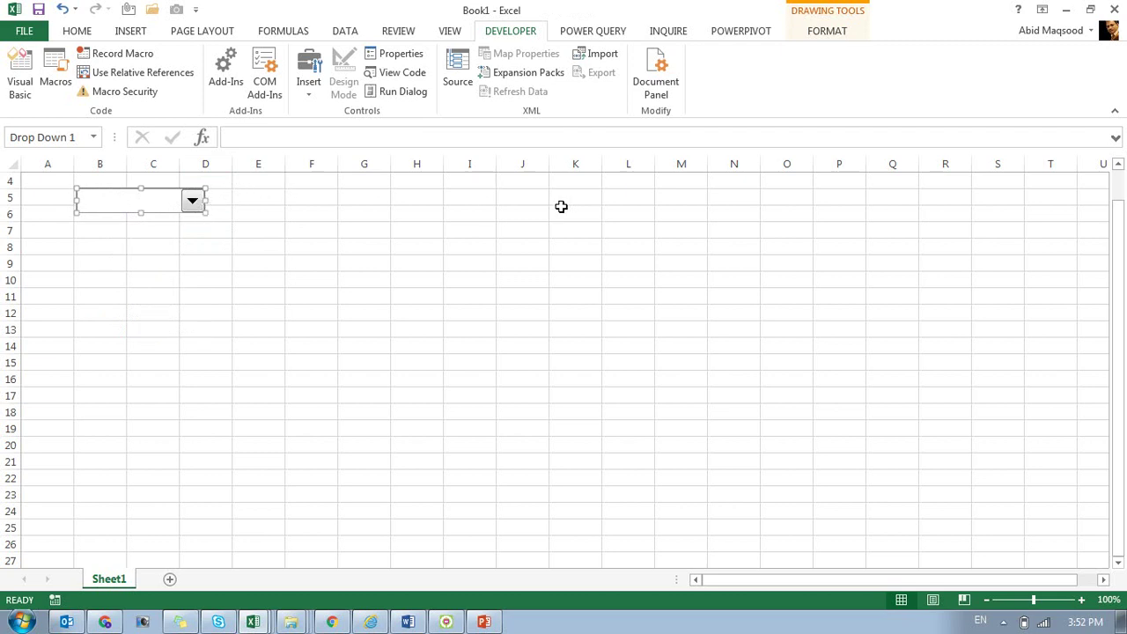
Deselect the drop-down control and open its list to check which entries it offers
left_click(611, 210)
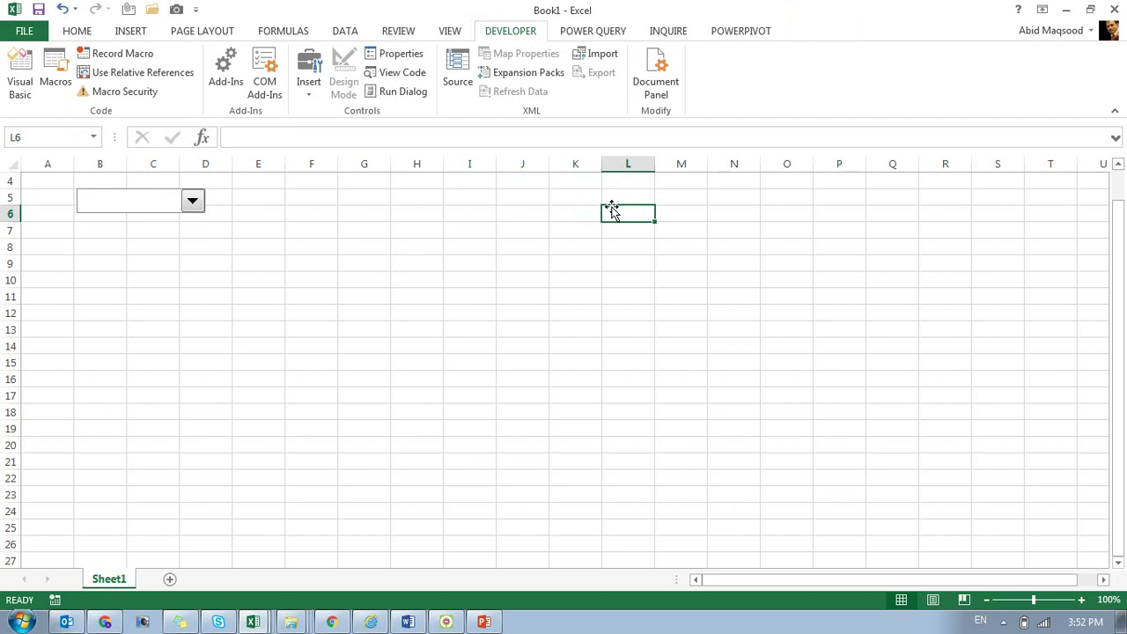
left_click(193, 201)
left_click(196, 229)
left_click(173, 208)
left_click(165, 210)
Move the drop-down control to columns H to J at rows 5 and 6, and deselect it
right_click(148, 202)
key("Escape")
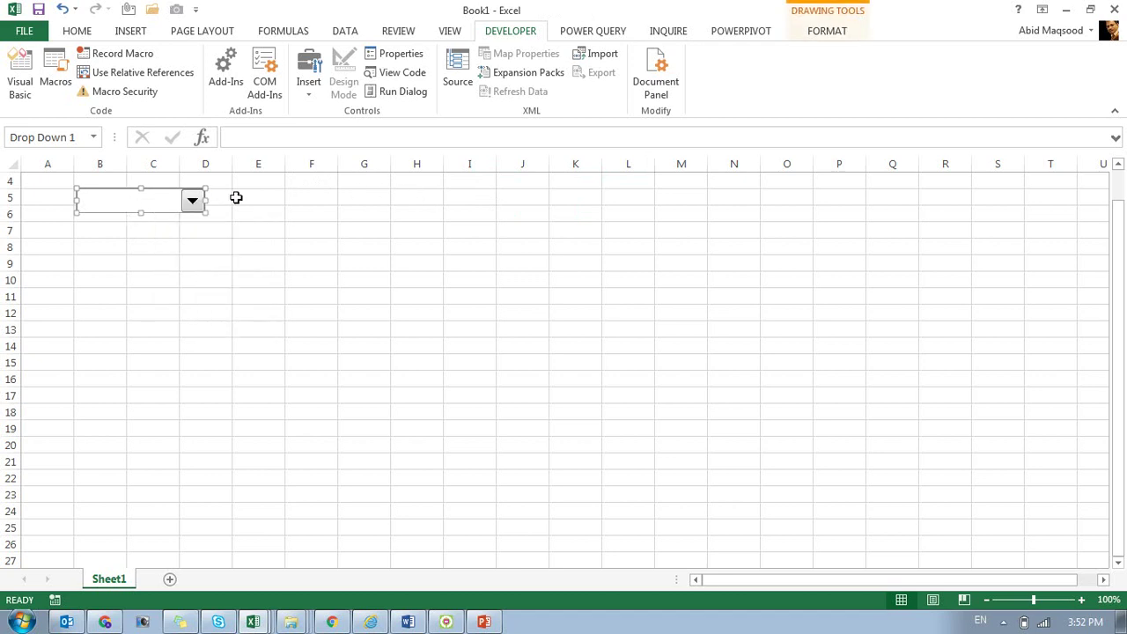
left_click_drag(153, 203, 470, 203)
left_click(121, 219)
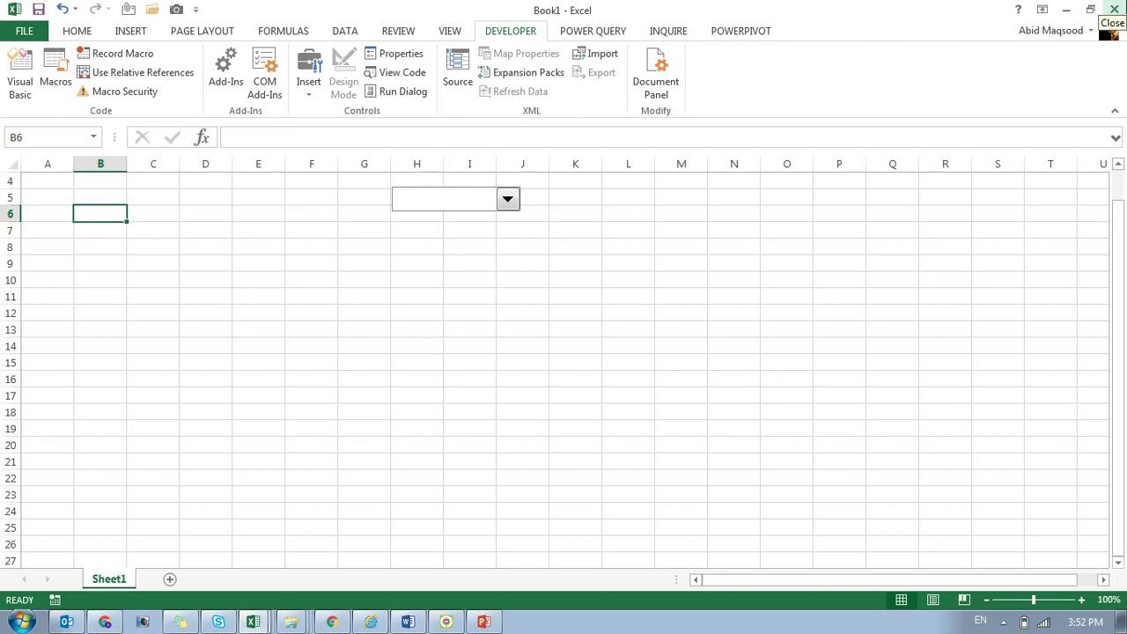
Enter January in B11 and fill the month names down to December in B22
key("Left")
key("Down")
key("Down")
key("Down")
key("Down")
key("Down")
key("Right")
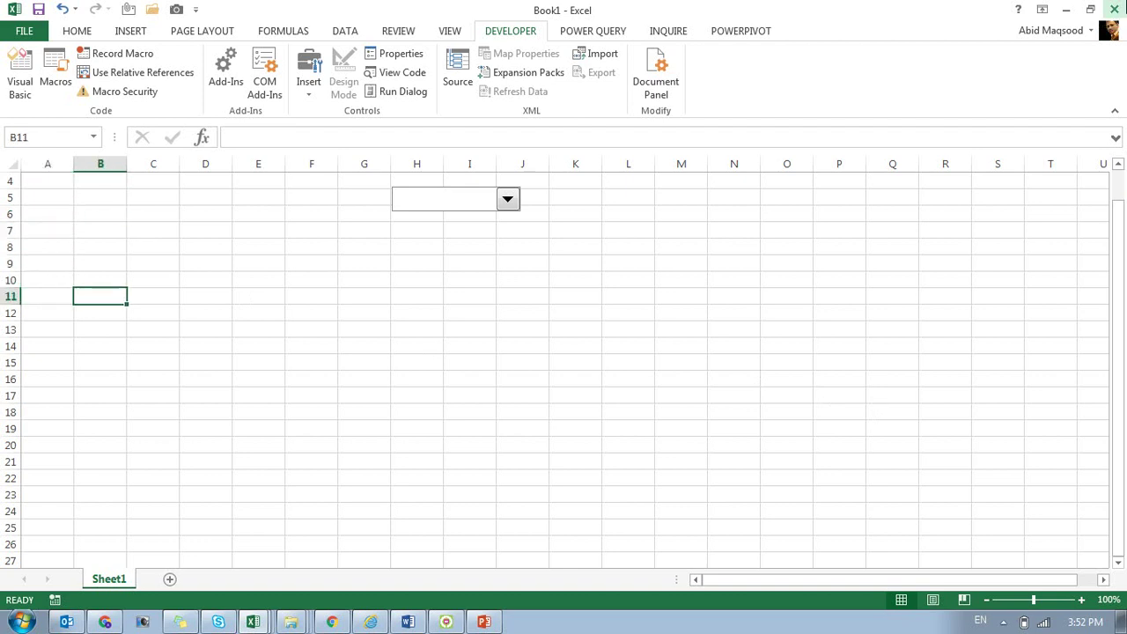
type("January")
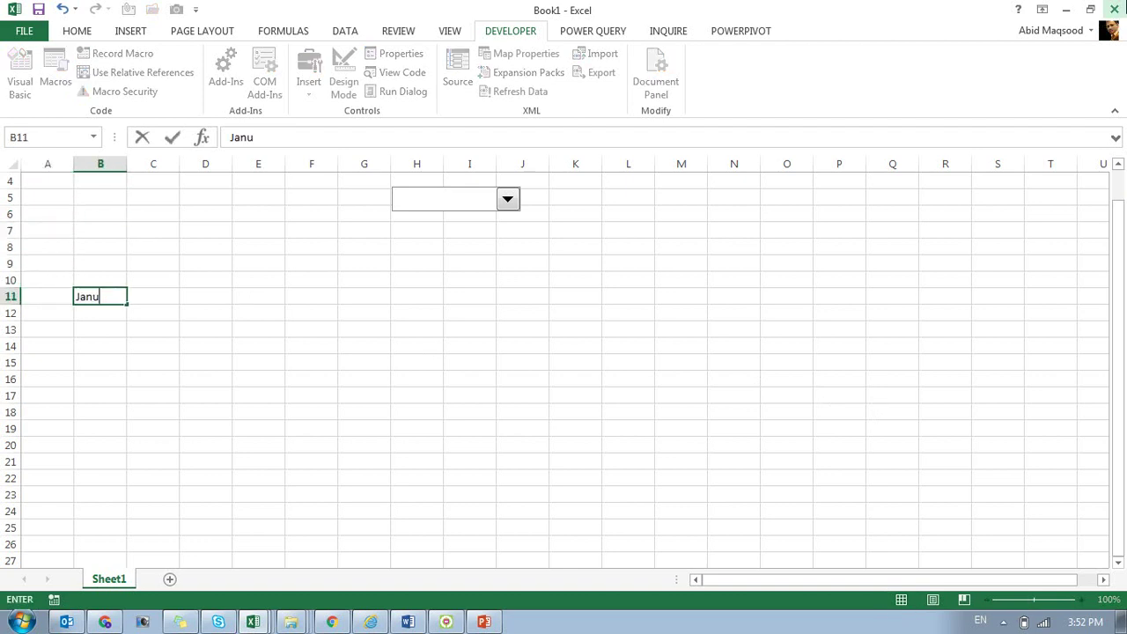
key("Return")
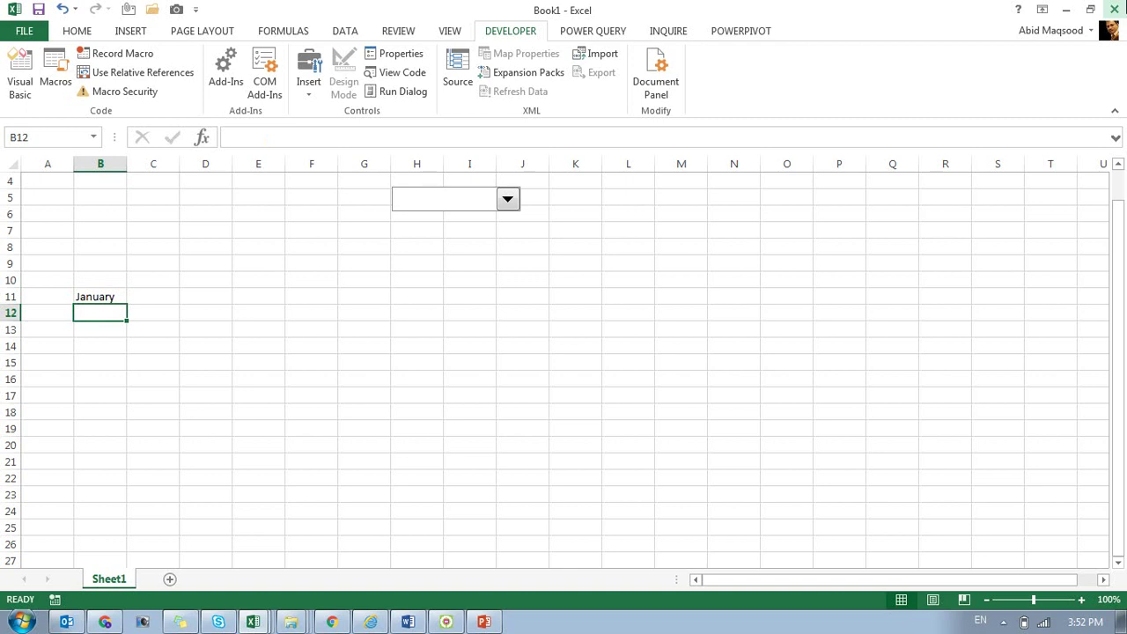
left_click(101, 295)
left_click_drag(128, 304, 135, 479)
Enter the heading "Months" in B10 and the heading "S No" in A10
left_click(81, 281)
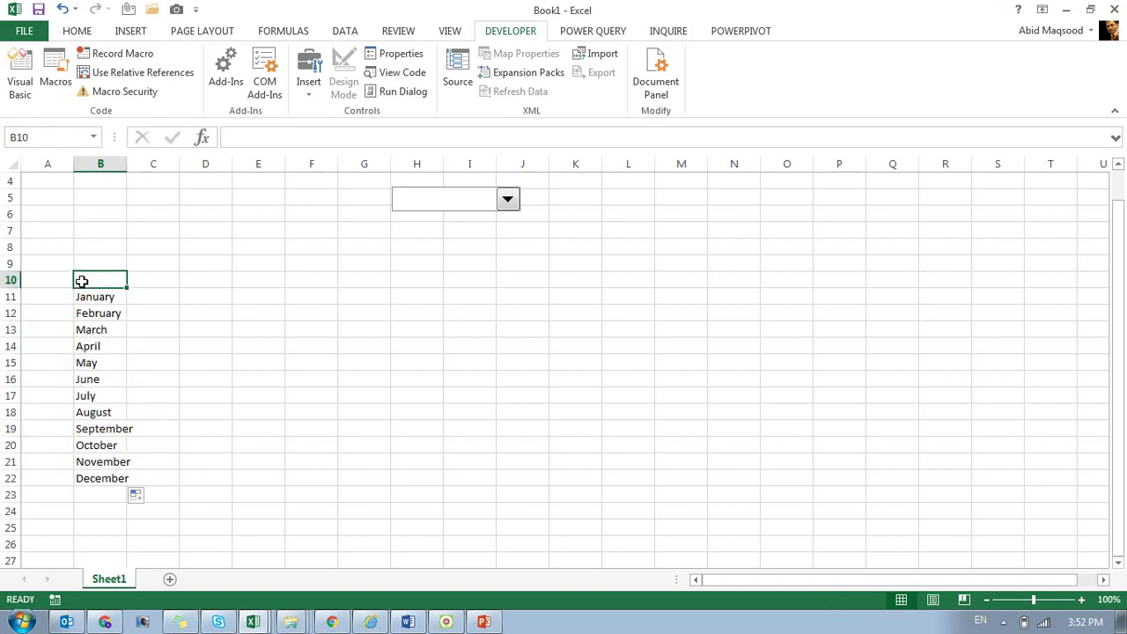
type("Month")
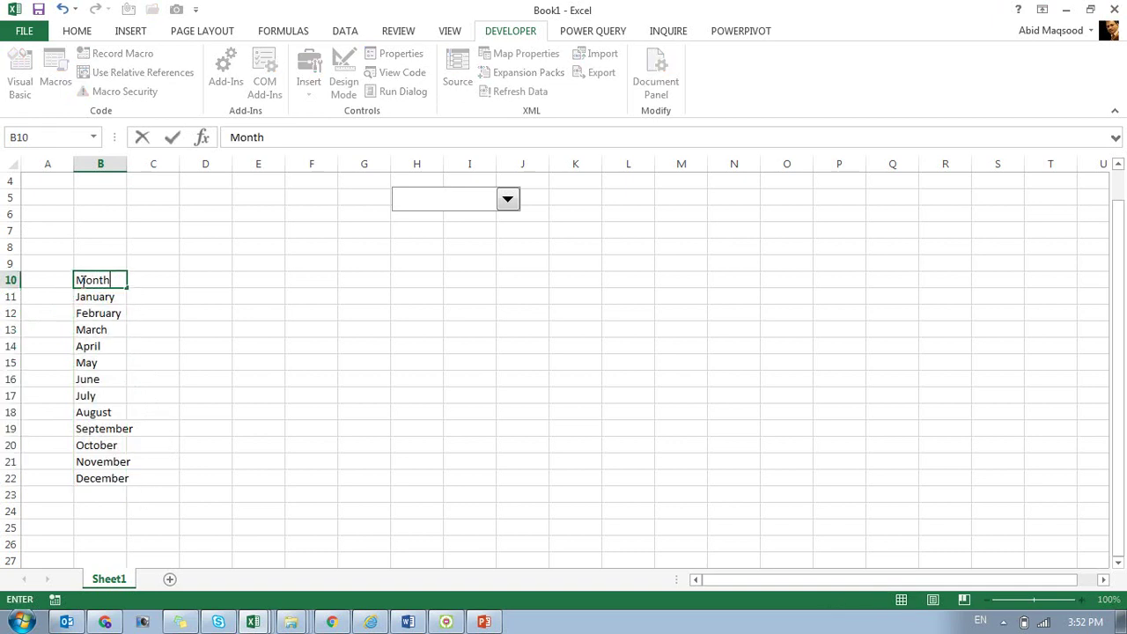
type("s")
key("Return")
key("Up")
key("Left")
type("S No")
key("Return")
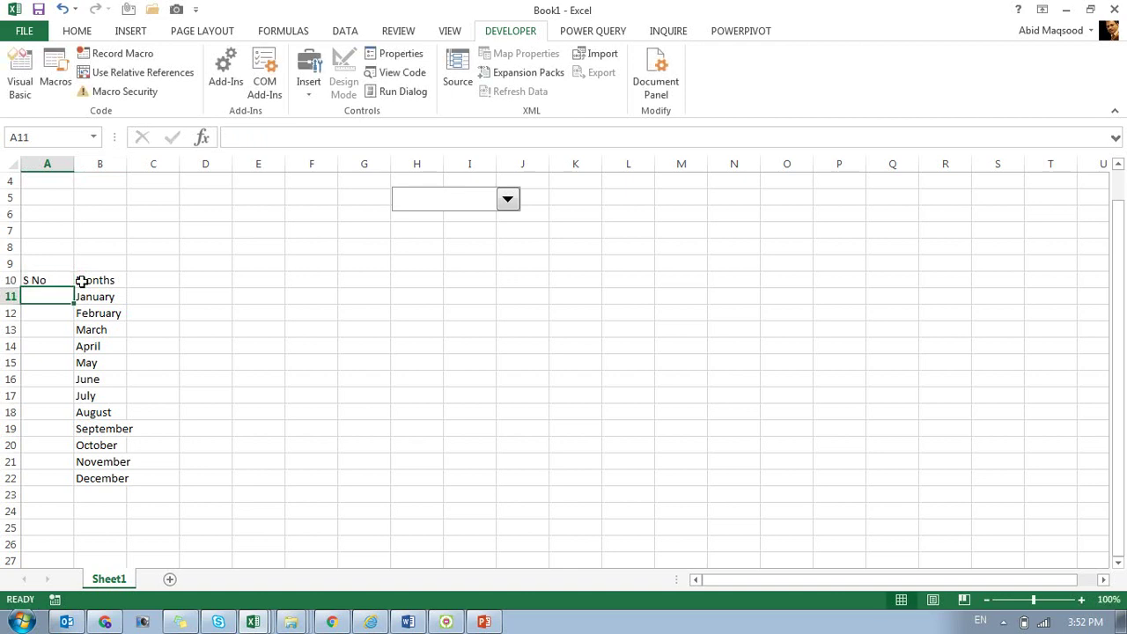
Number the months 1 to 12 in A11:A22 by filling down the series from 1 and 2, and center the numbers
type("1")
key("Return")
type("2")
key("Return")
key("Up")
key("Up")
key("shift+Down")
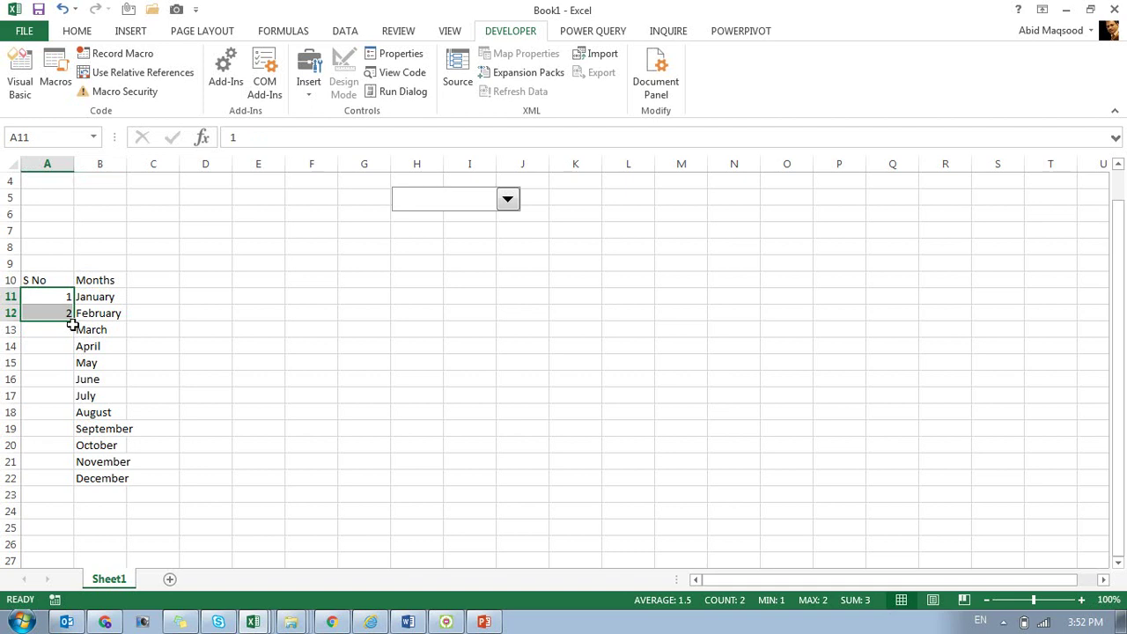
double_click(75, 320)
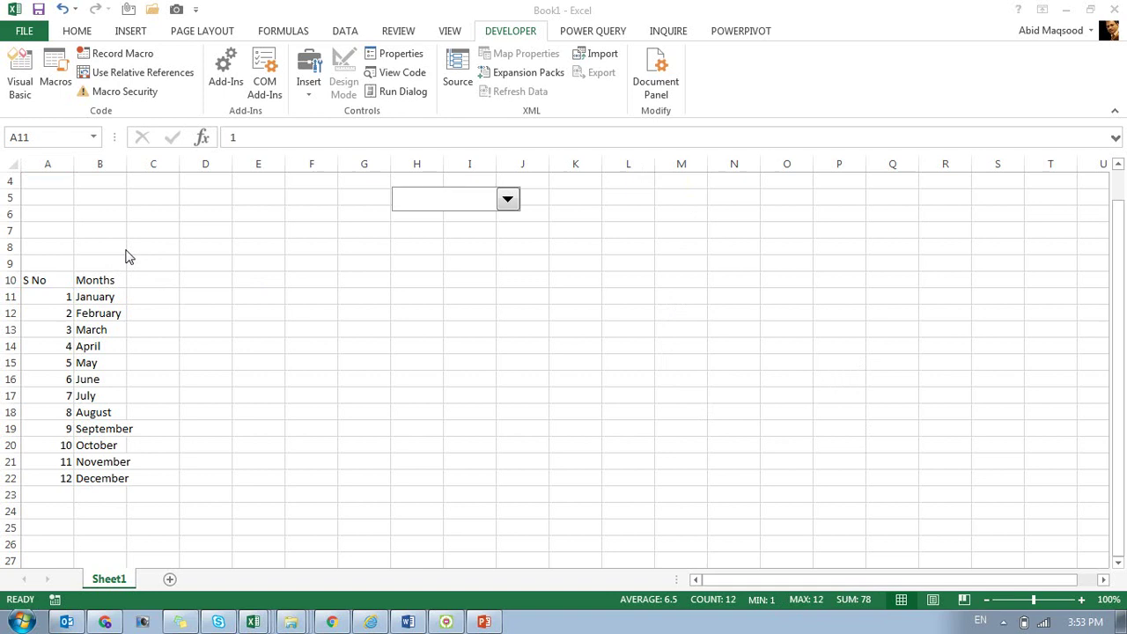
left_click(79, 33)
left_click(331, 84)
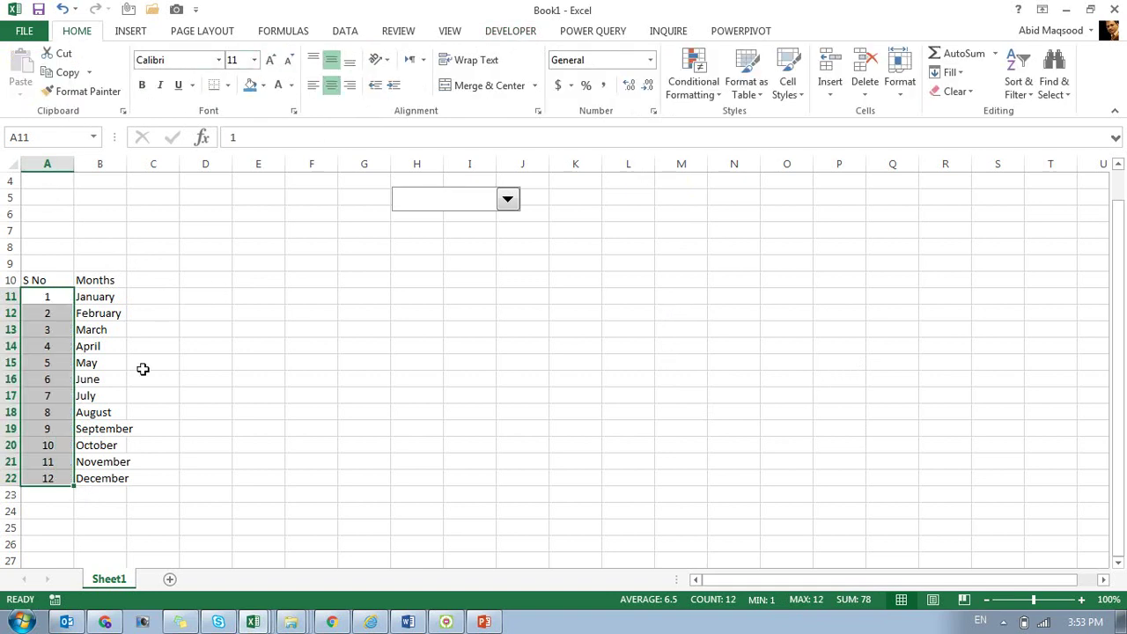
left_click(129, 281)
left_click_drag(26, 280, 47, 480)
left_click_drag(122, 282, 115, 461)
Enter the heading "ACH %age" in C10, beside the Months heading
left_click(148, 279)
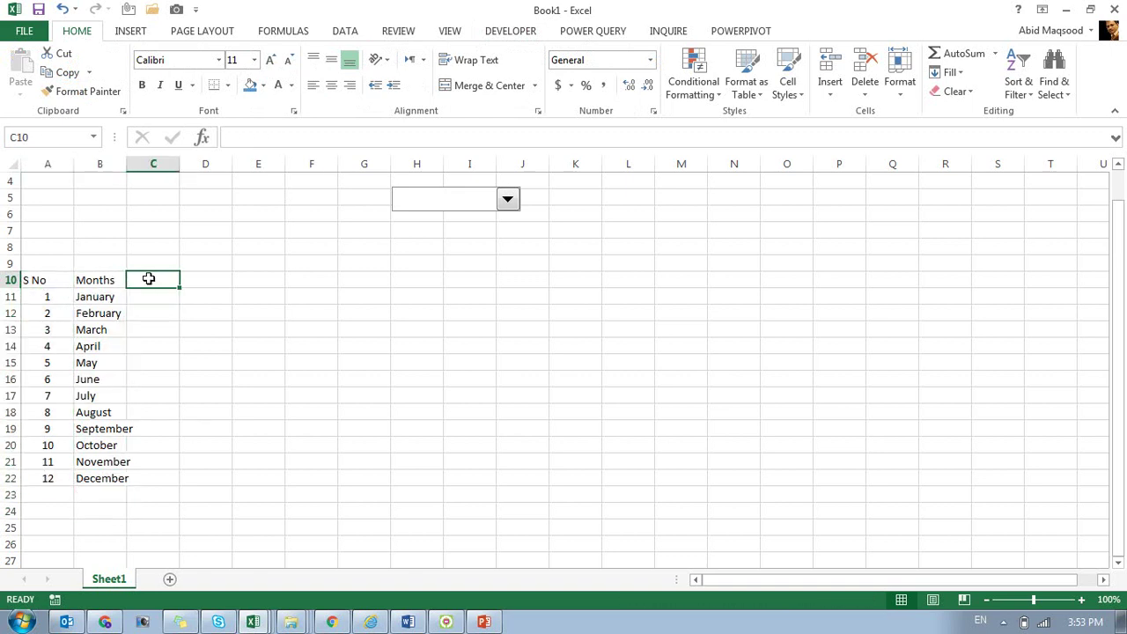
type("R")
type("v")
key("BackSpace")
key("BackSpace")
key("BackSpace")
type("AC")
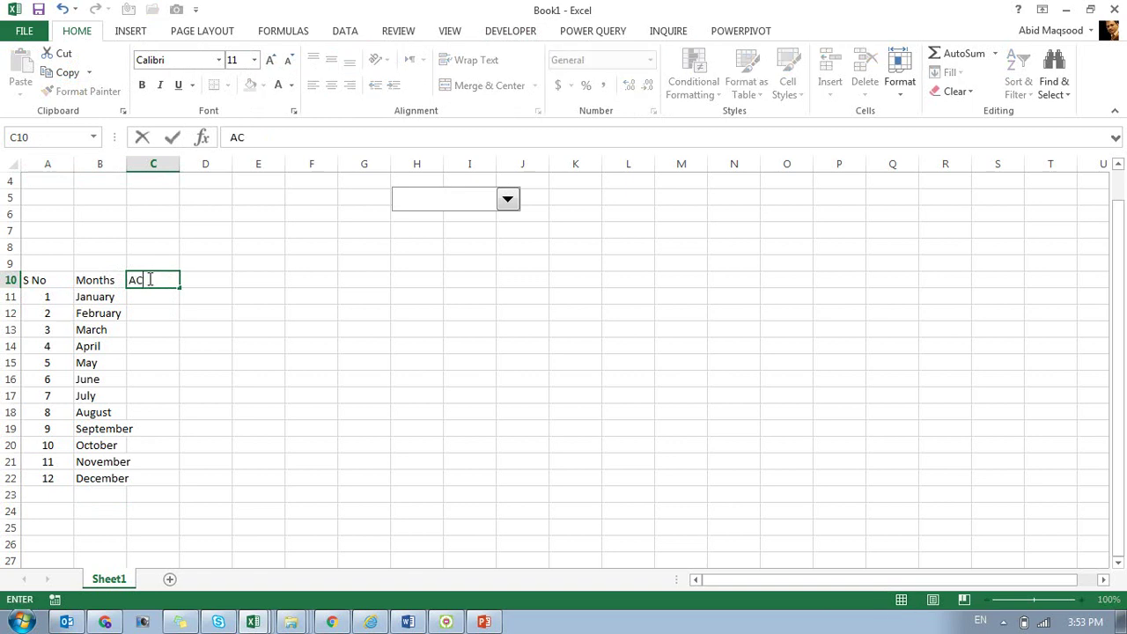
type("H %age")
key("Page_Down")
key("Down")
scroll(149, 278, "up", 9)
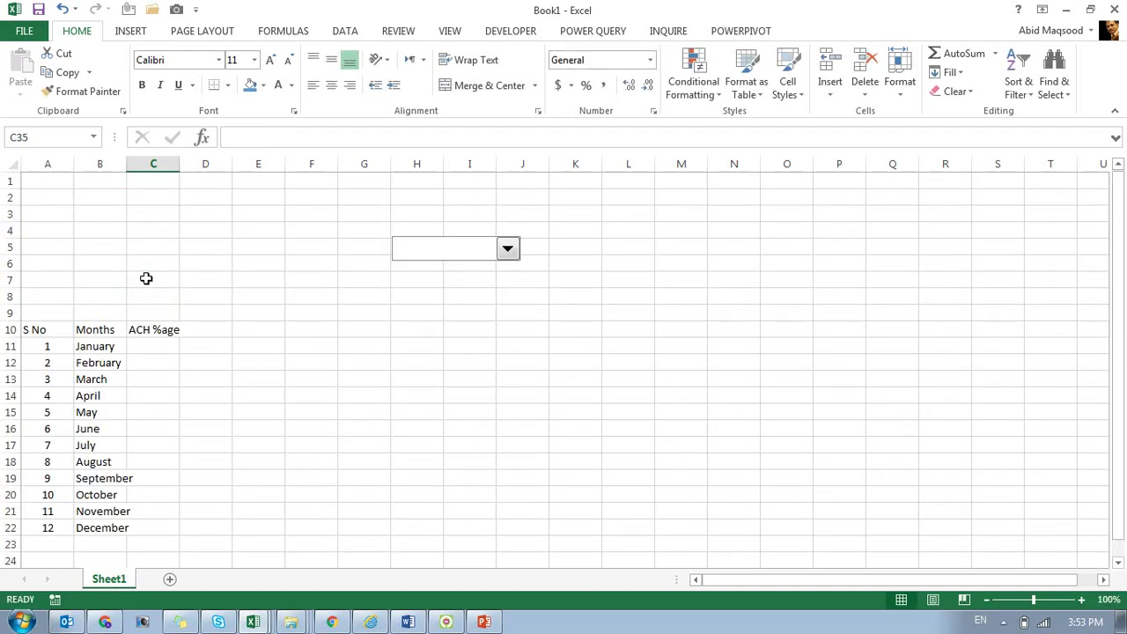
Widen column C slightly and enter 90%, 100%, 97%, 85%, 88% and 110% for January to June in C11:C16
left_click(142, 345)
left_click_drag(180, 164, 184, 165)
type("90%")
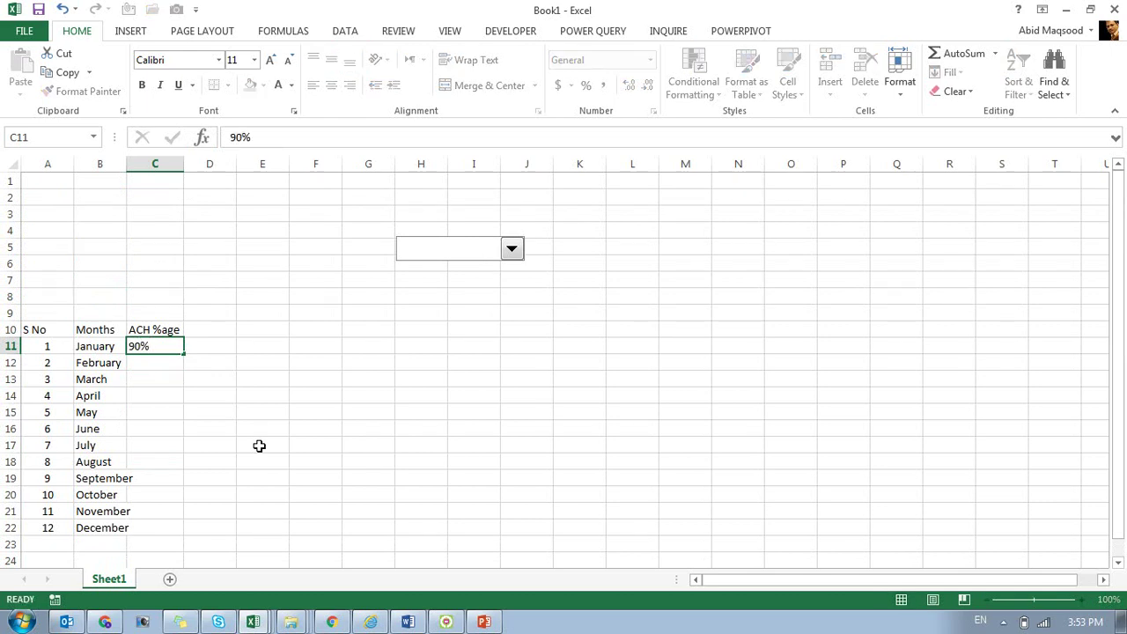
key("Return")
type("100%")
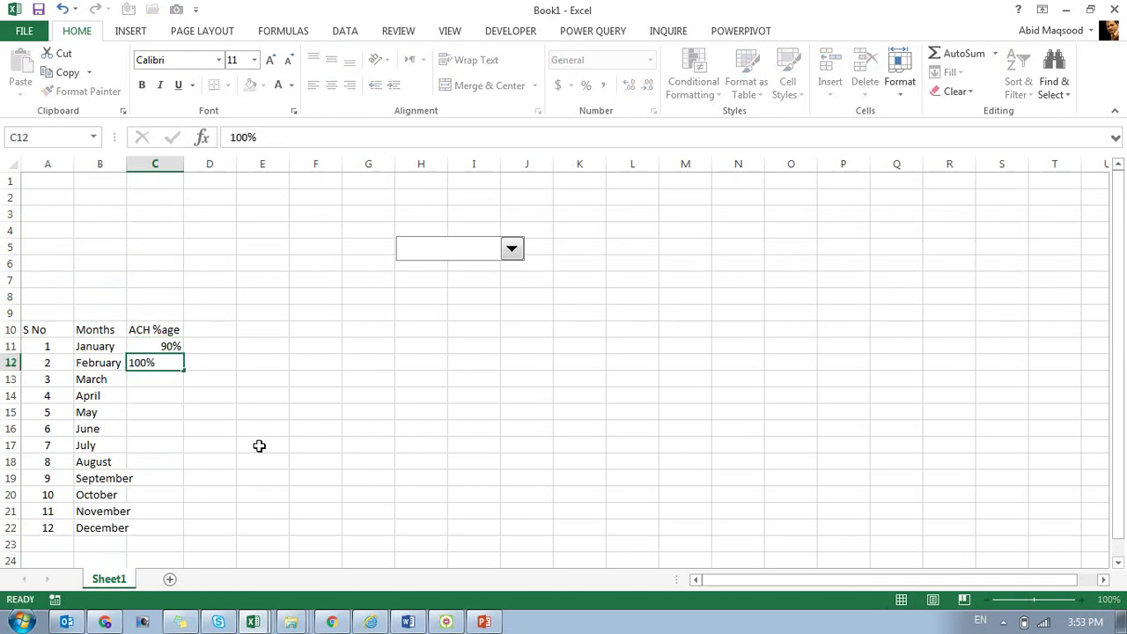
key("Return")
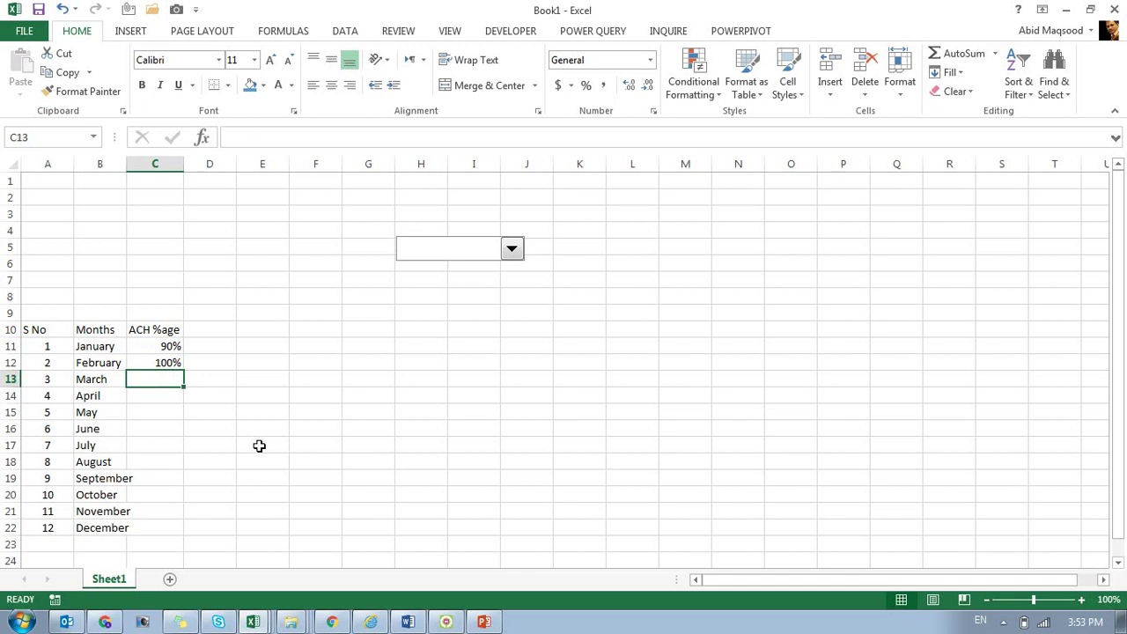
type("97%")
key("Return")
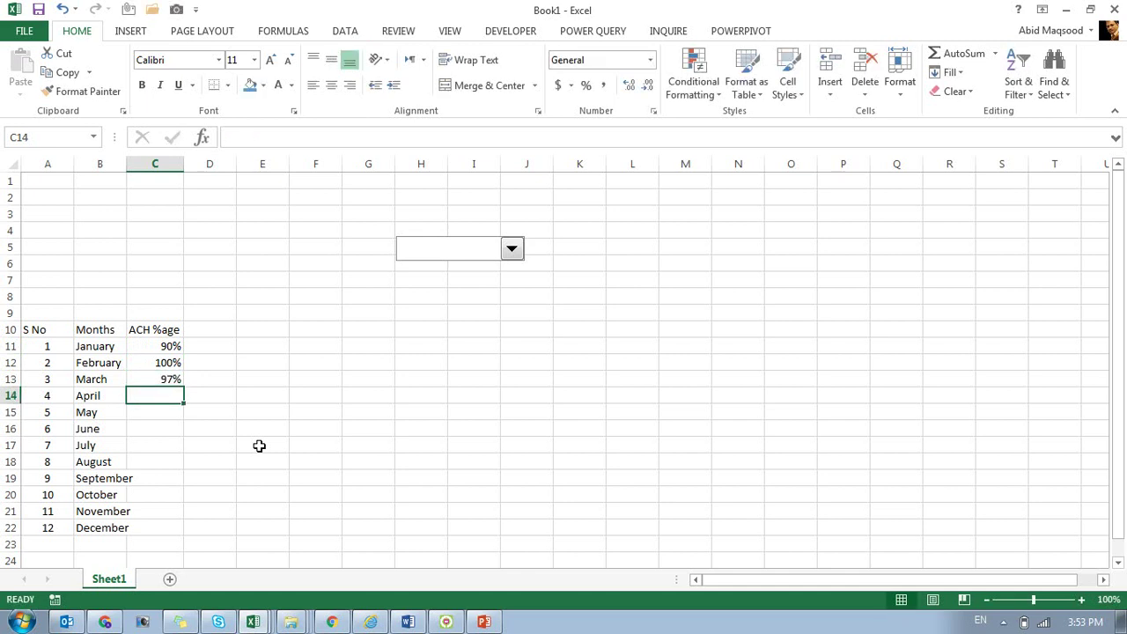
type("85%")
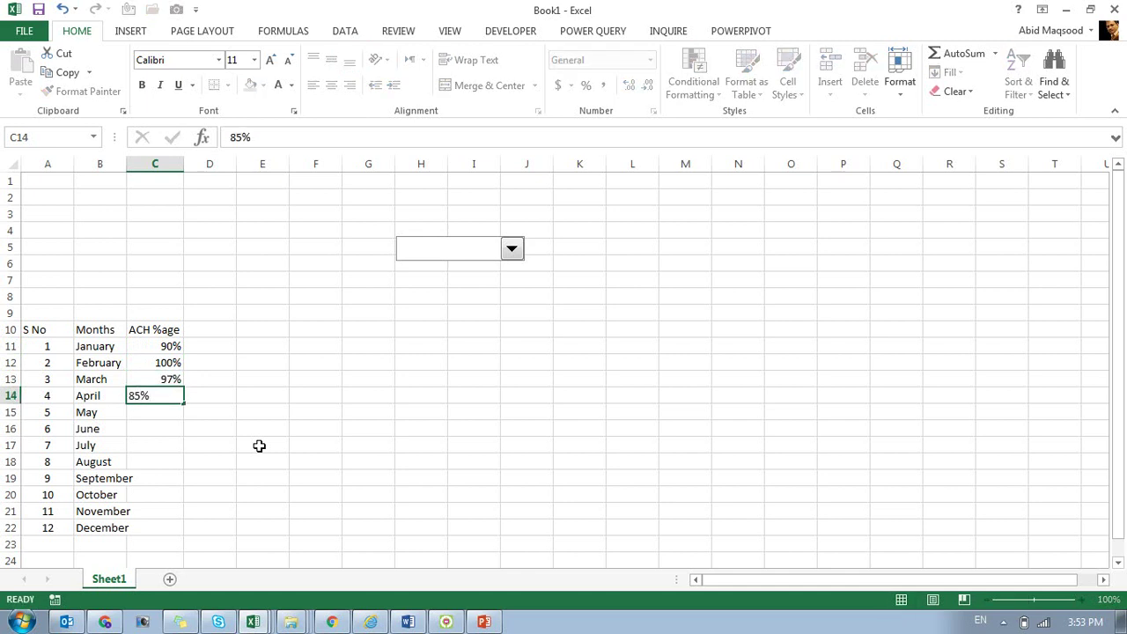
key("Return")
type("9")
key("BackSpace")
type("88%")
key("Return")
type("110%")
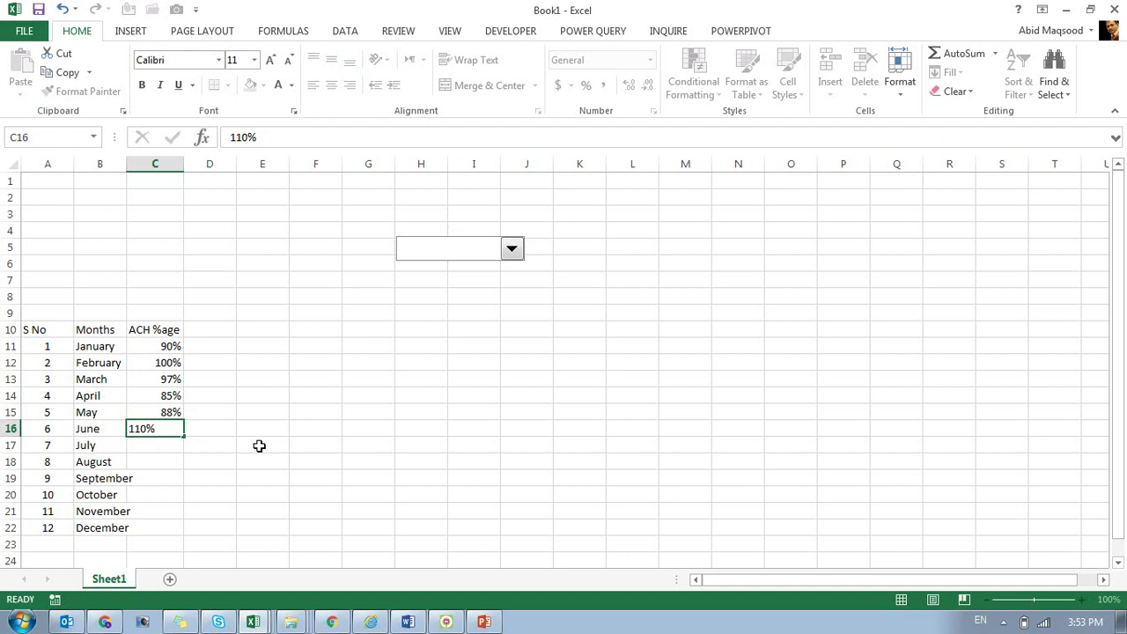
key("Return")
Enter 120%, 18%, 74%, 99%, 86% and 77% for July to December in C17:C22
type("120%")
key("ctrl+Return")
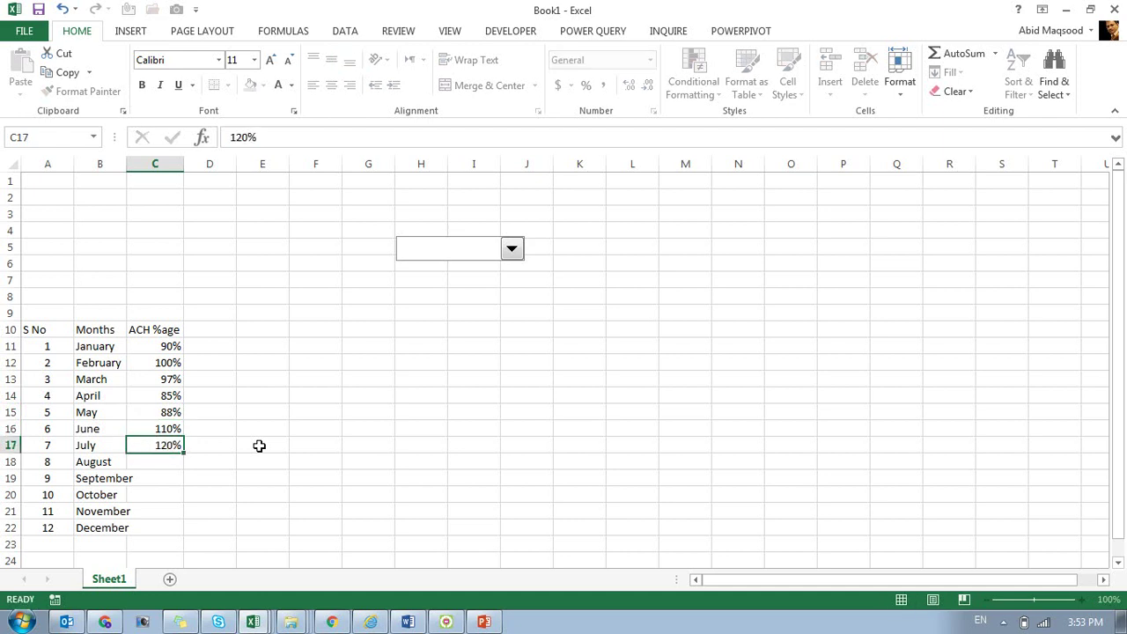
key("Return")
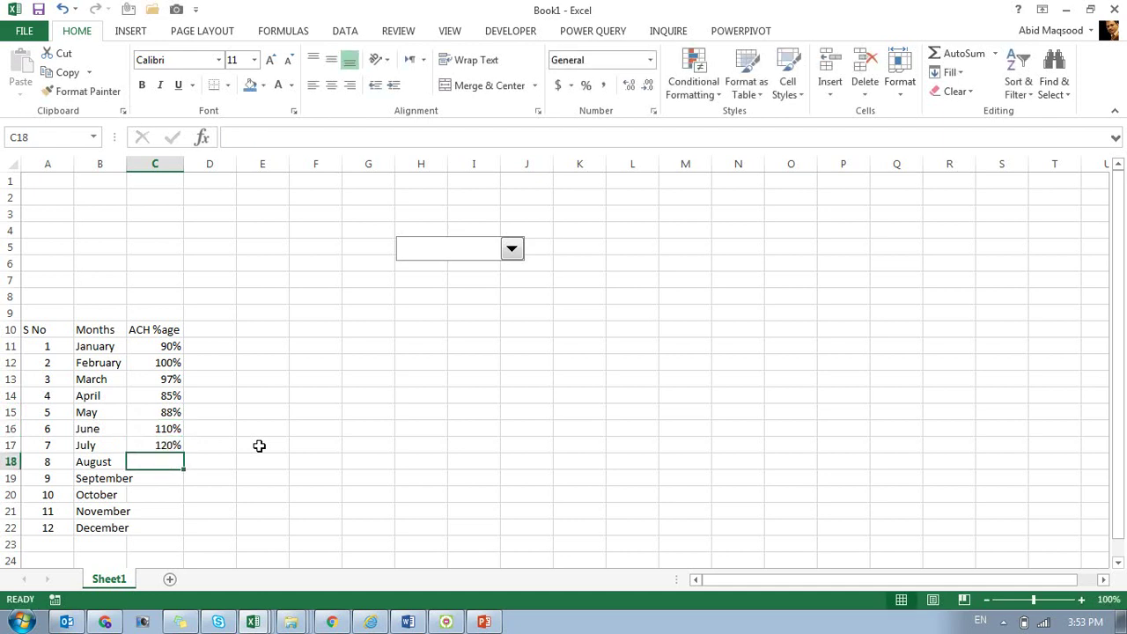
type("18%")
key("Return")
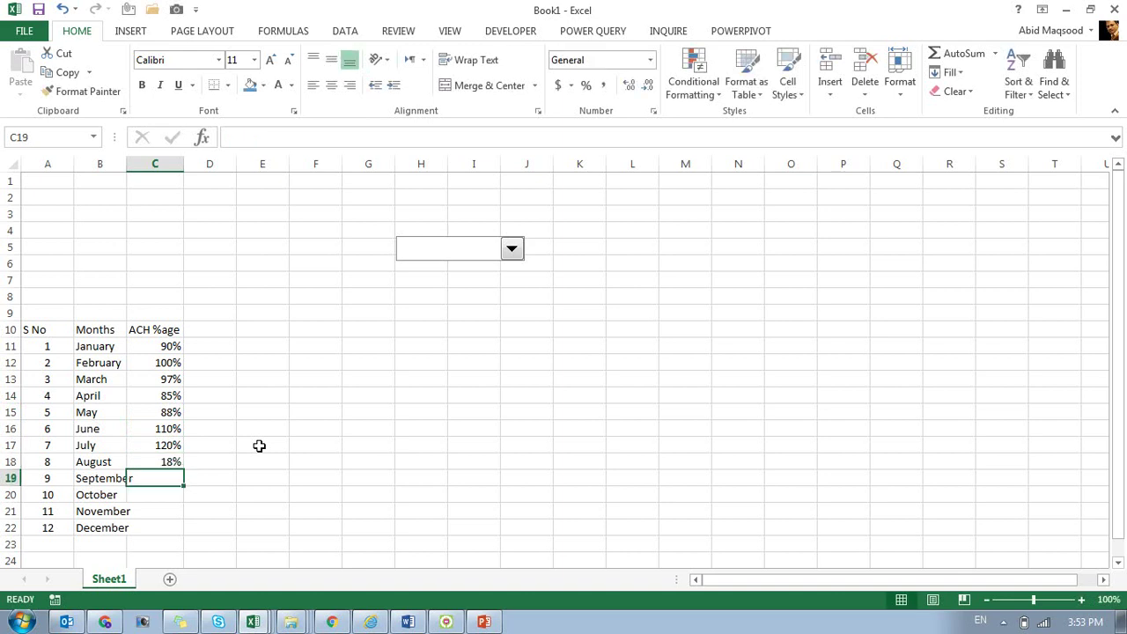
type("74%")
key("Return")
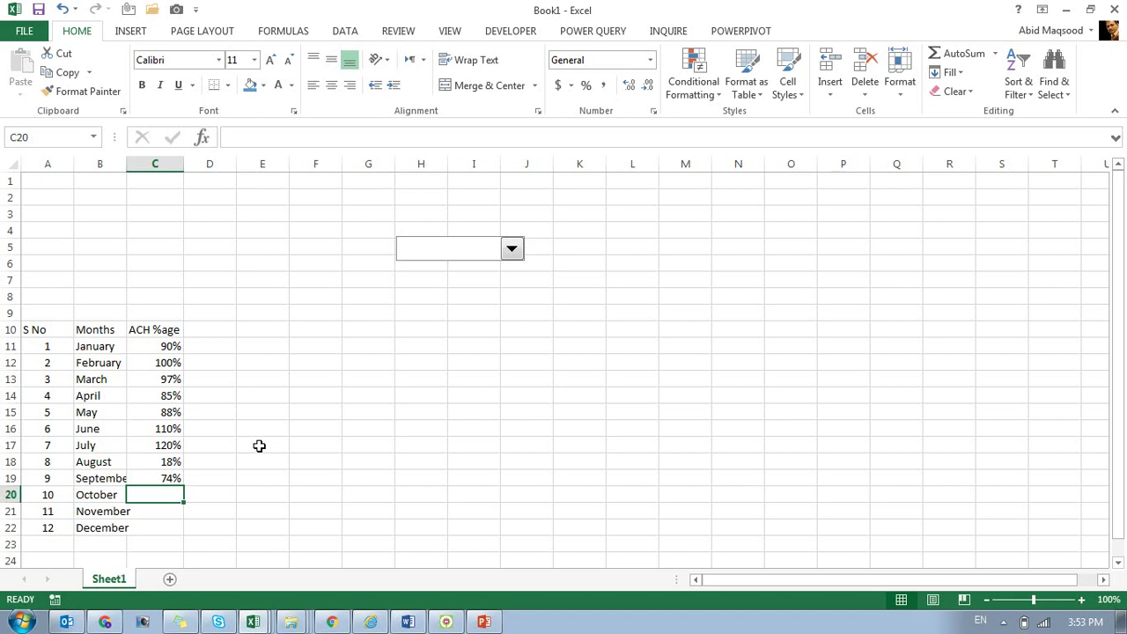
type("99%")
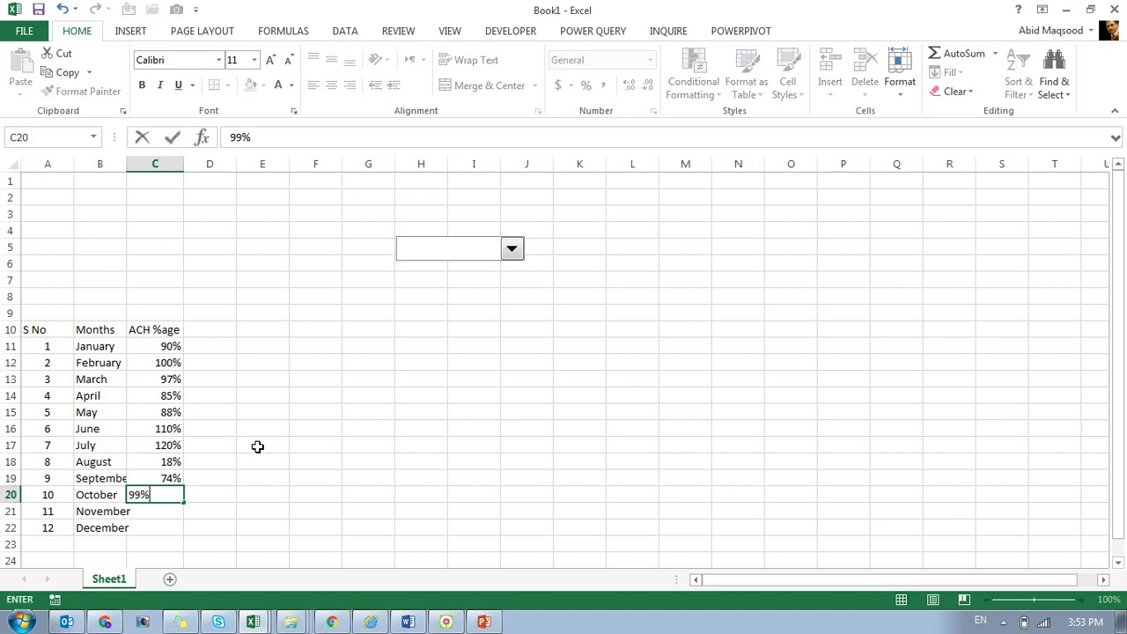
key("Return")
type("8")
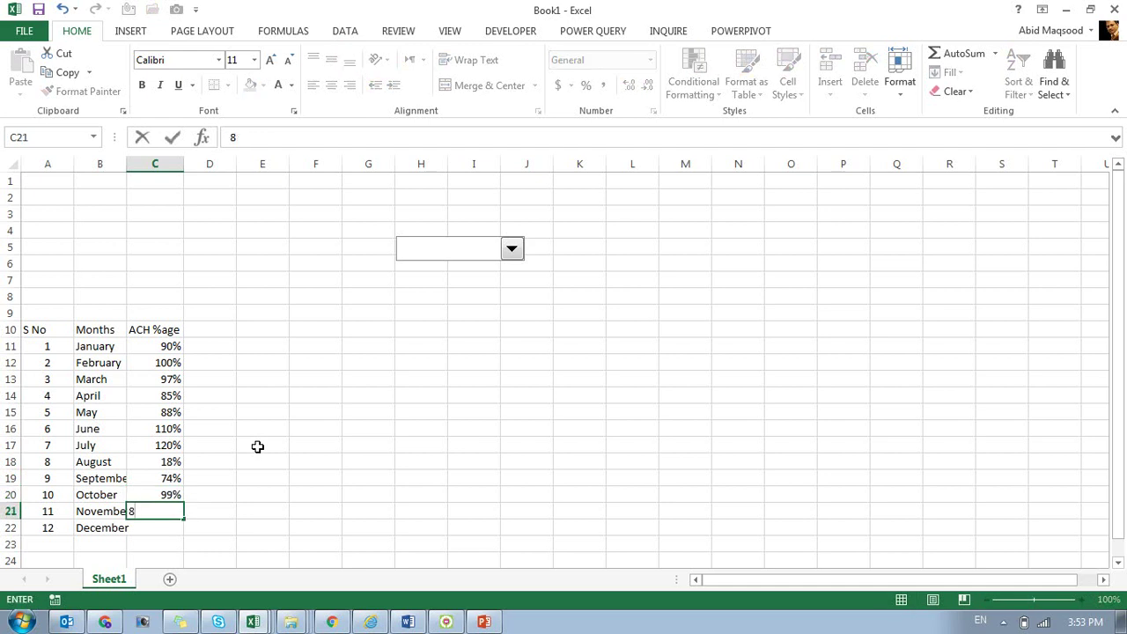
type("6%")
key("Return")
type("77%")
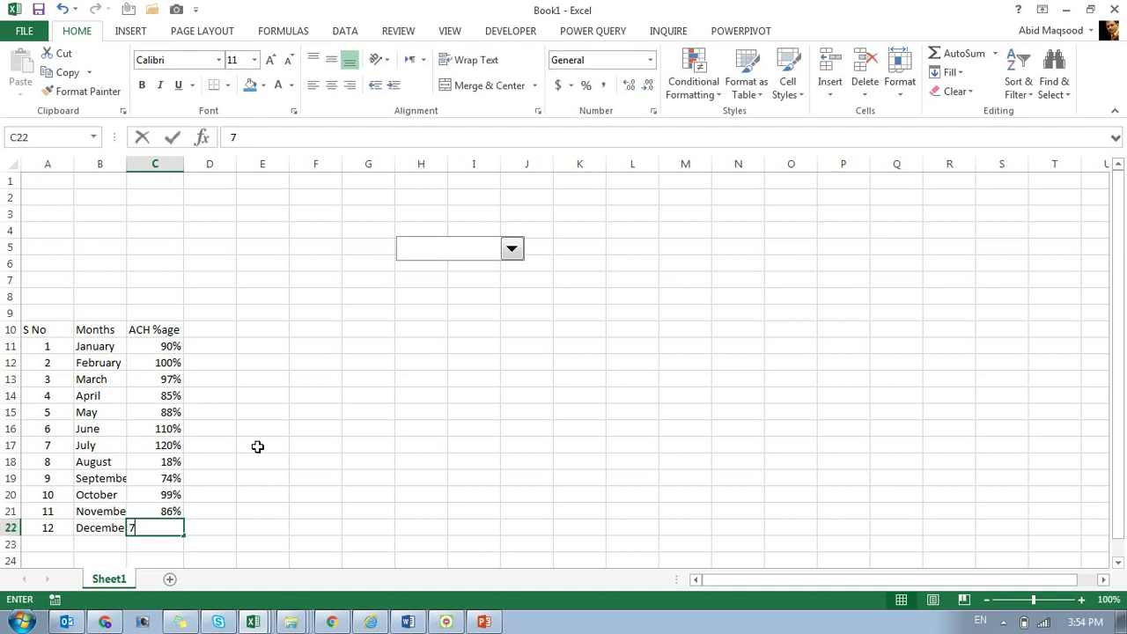
key("Return")
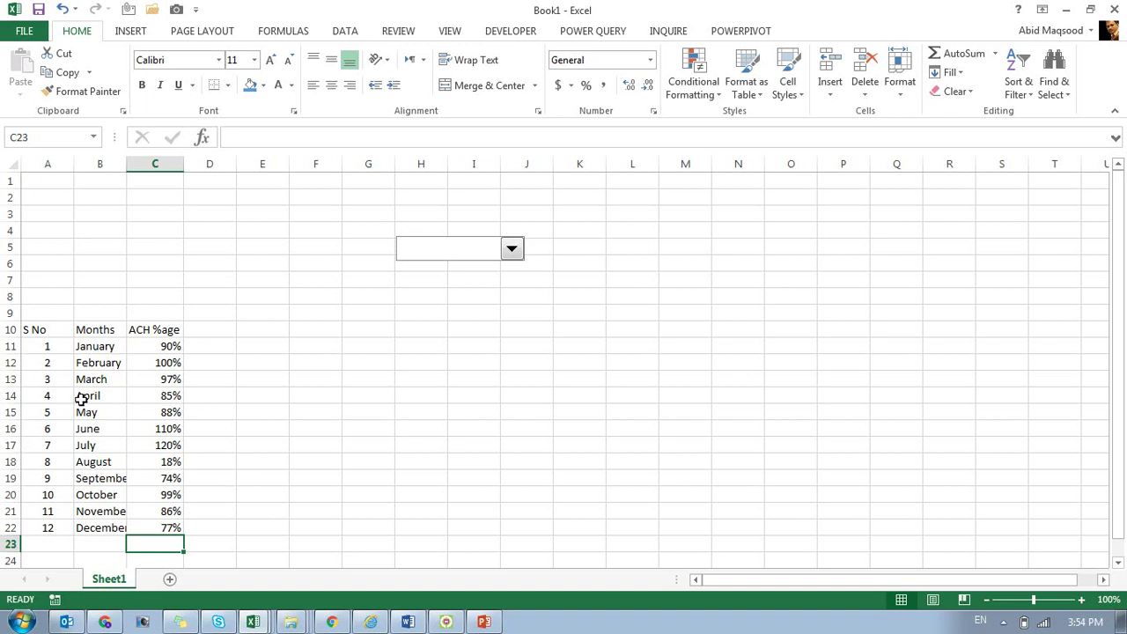
Open the drop-down control's list to check its entries, and highlight the month names in B11:B22
left_click(493, 256)
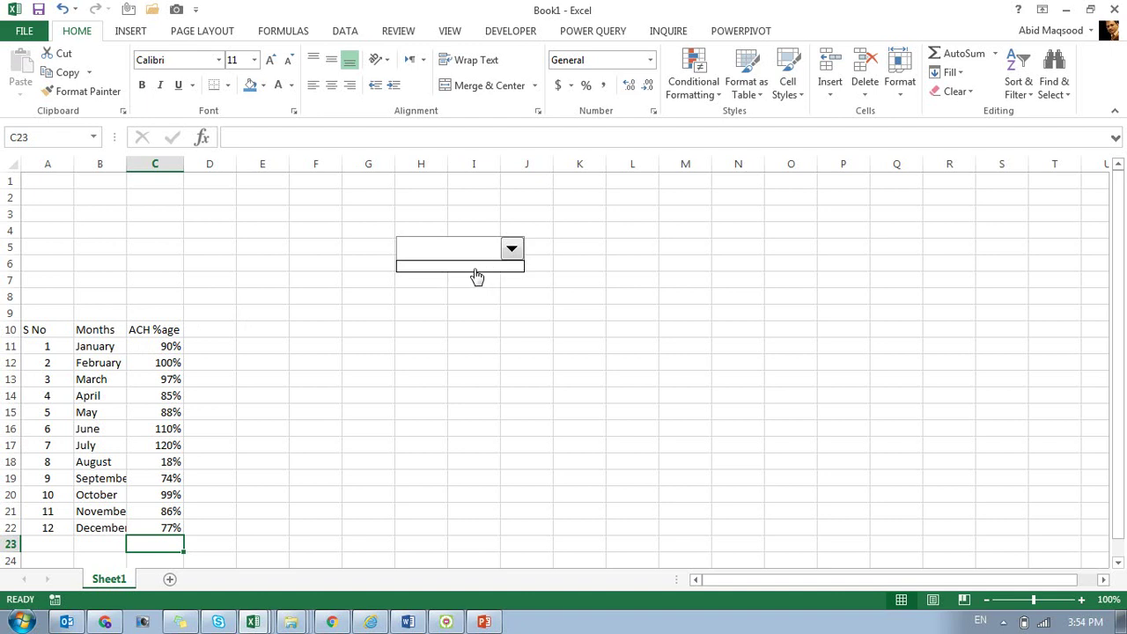
left_click(78, 346)
left_click_drag(78, 345, 111, 524)
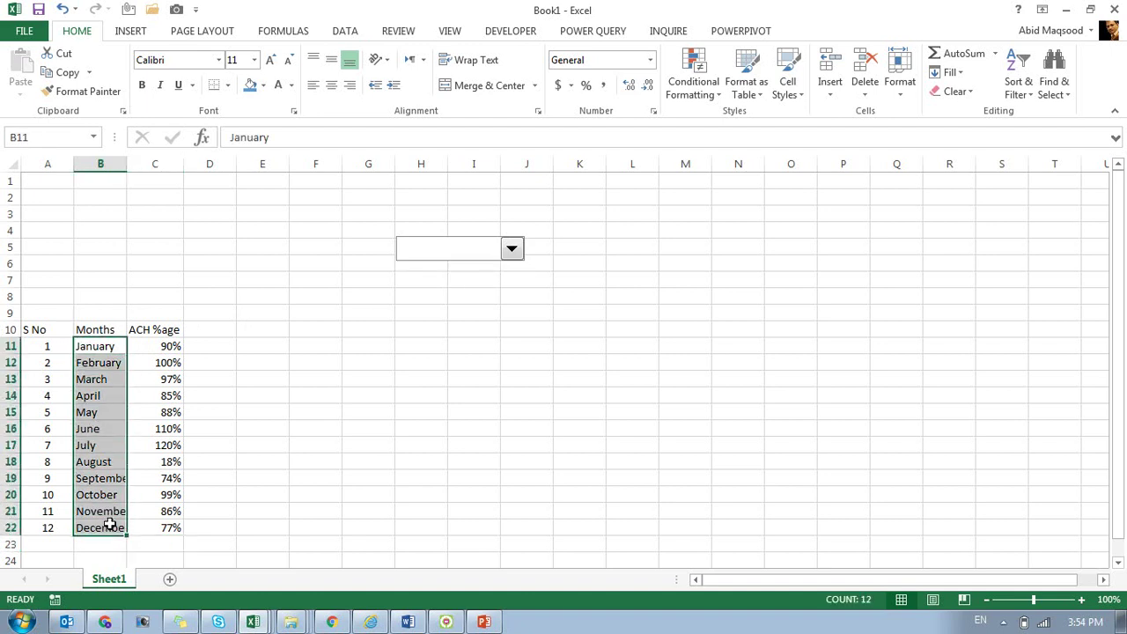
Open the Format Control dialog for the drop-down control and move the dialog clear of the control
right_click(449, 249)
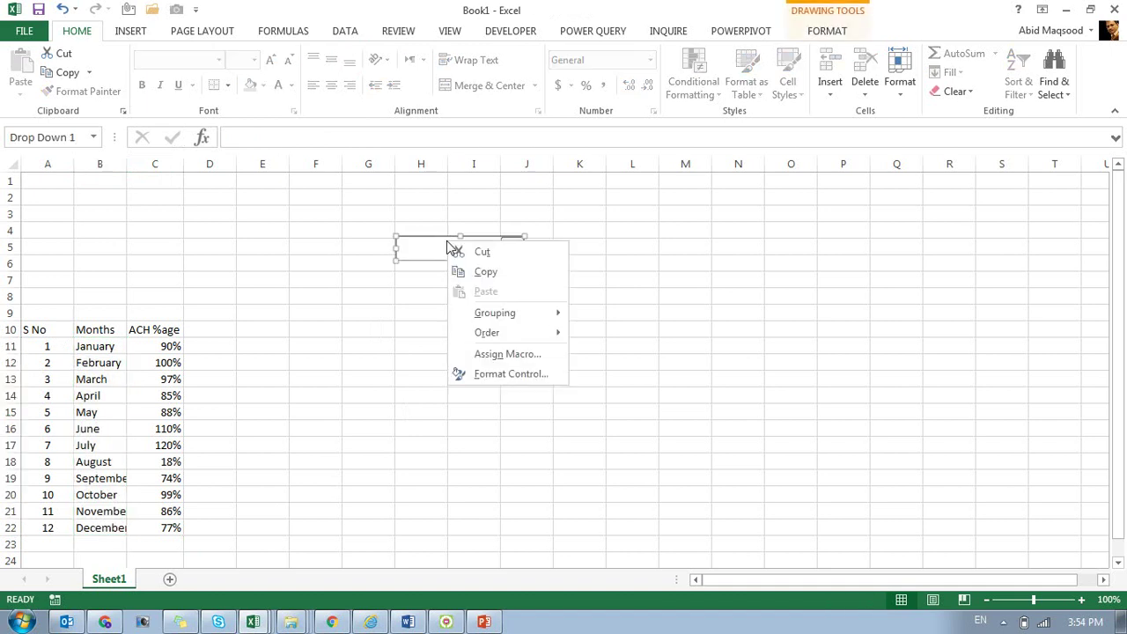
left_click(504, 379)
left_click_drag(556, 63, 630, 146)
Review the drop-down control's Size, Protection, Properties, Alt Text and Control settings in the Format Control dialog
left_click(588, 162)
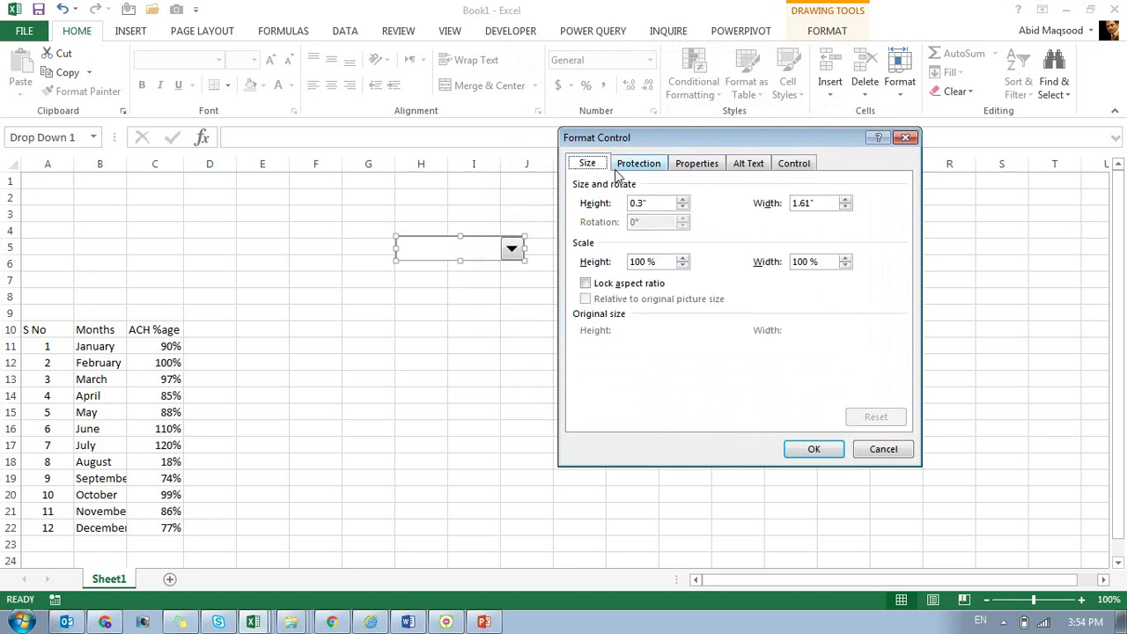
left_click(628, 168)
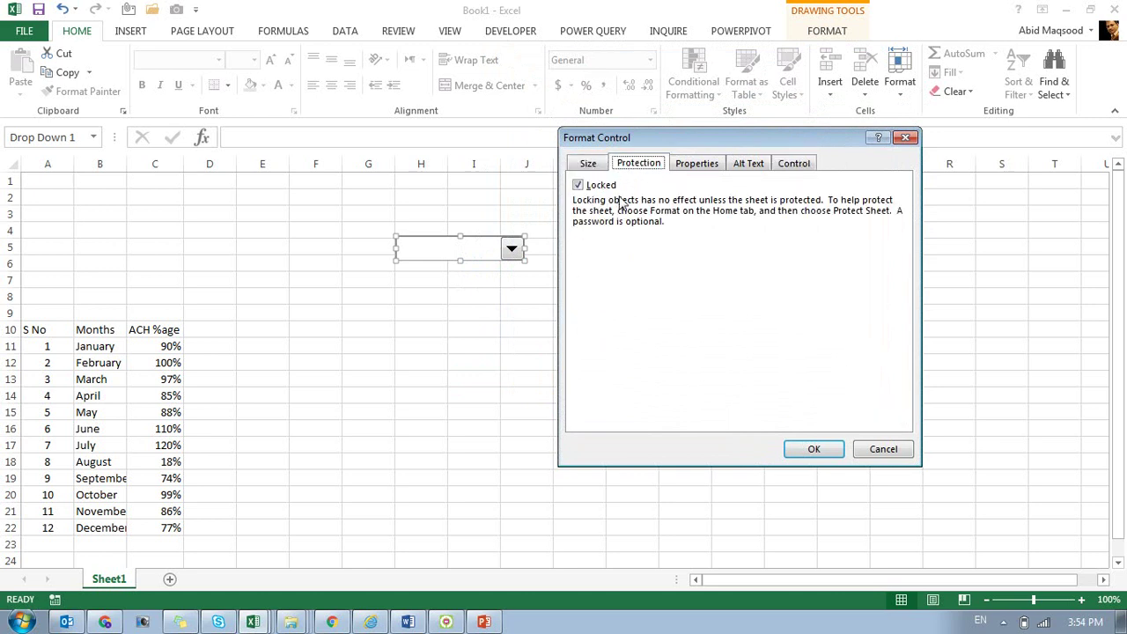
left_click(683, 168)
left_click(751, 165)
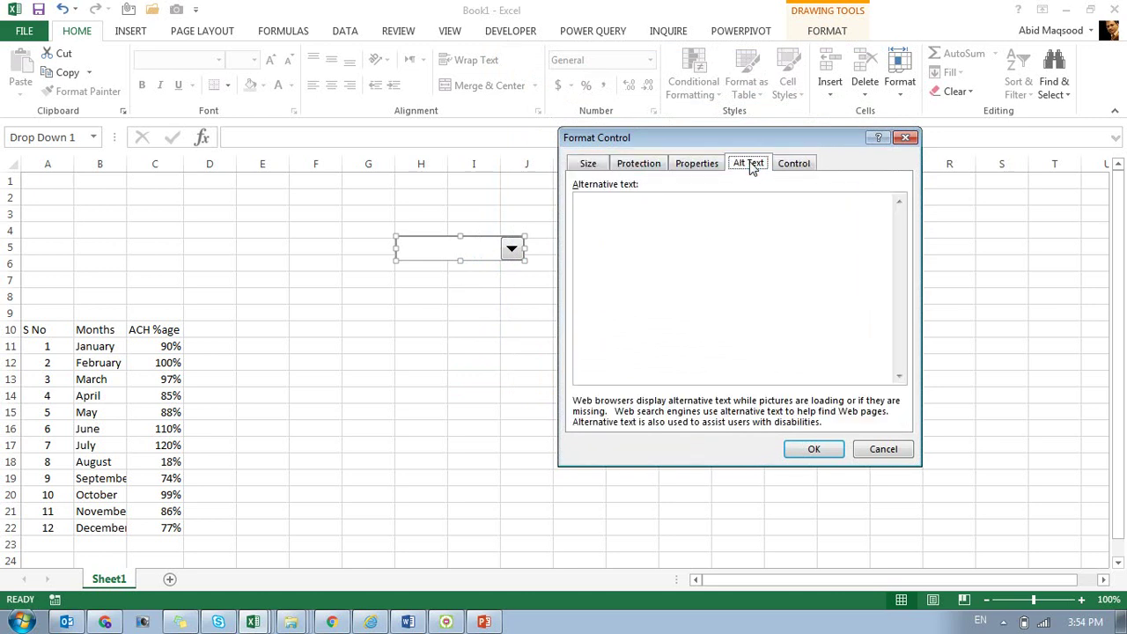
left_click(783, 168)
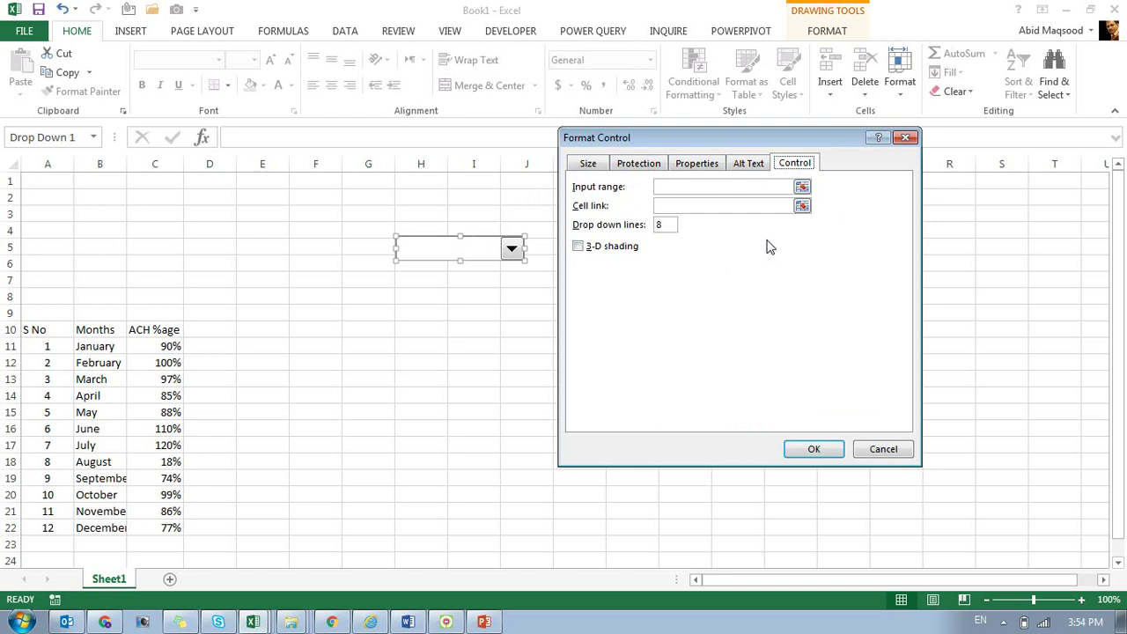
left_click(587, 166)
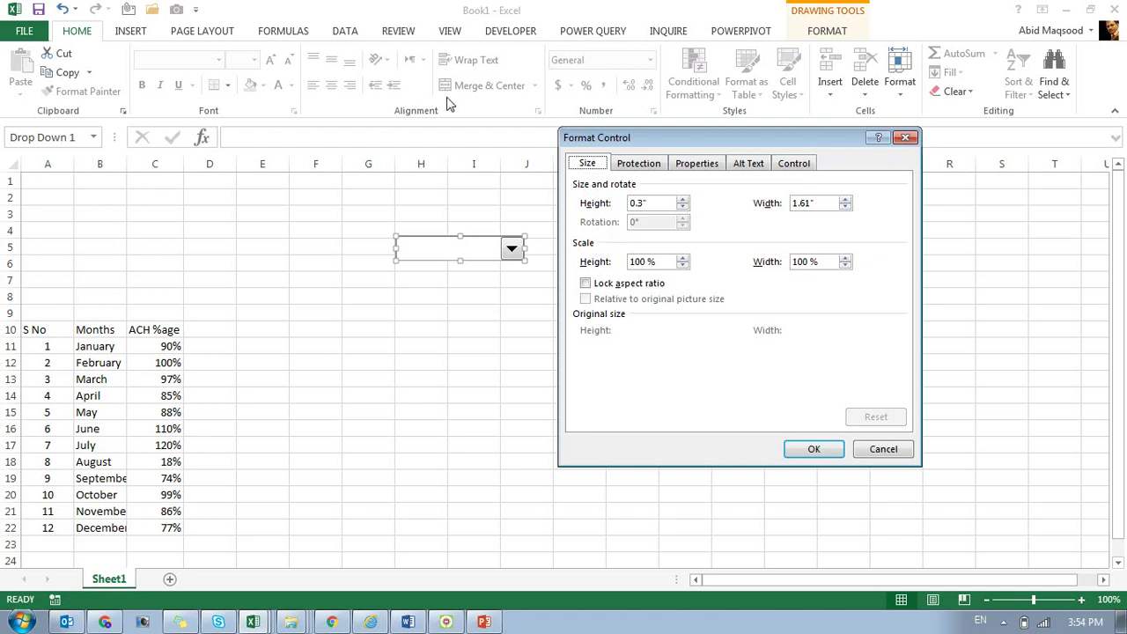
left_click(639, 166)
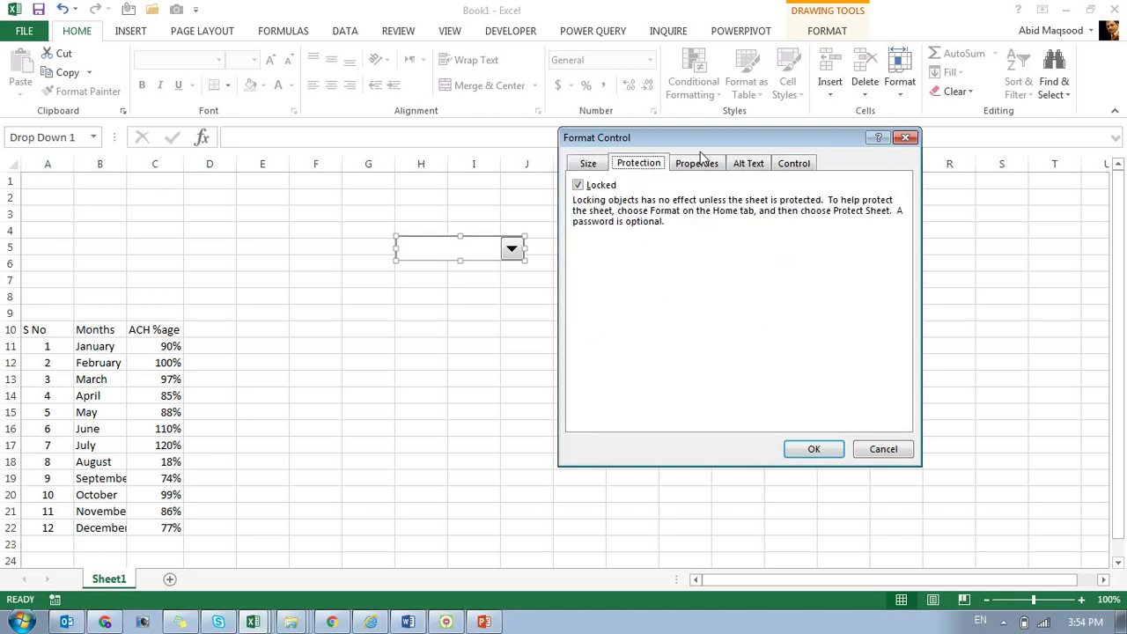
Set the control's object positioning to "Don't move or size with cells" and turn on 3-D shading
left_click(679, 170)
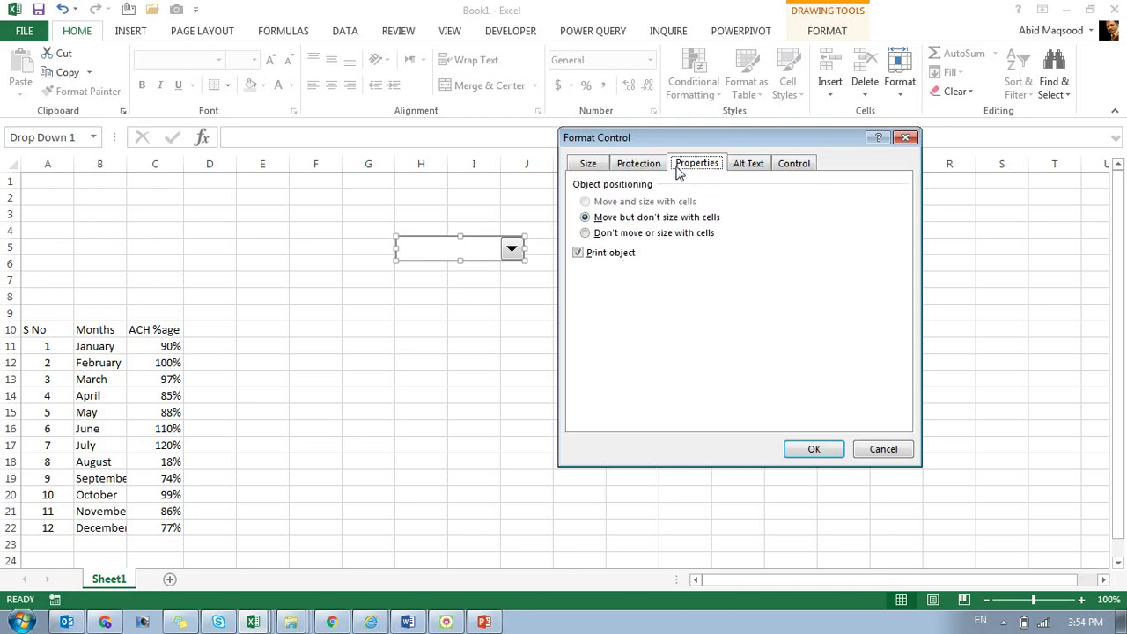
left_click(618, 238)
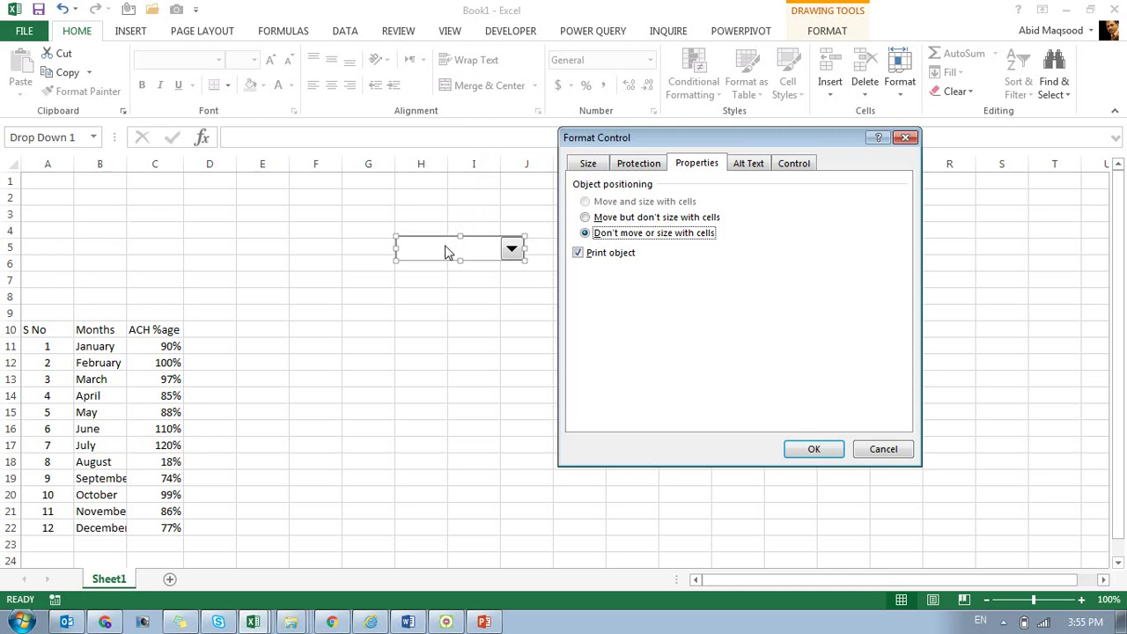
left_click(752, 167)
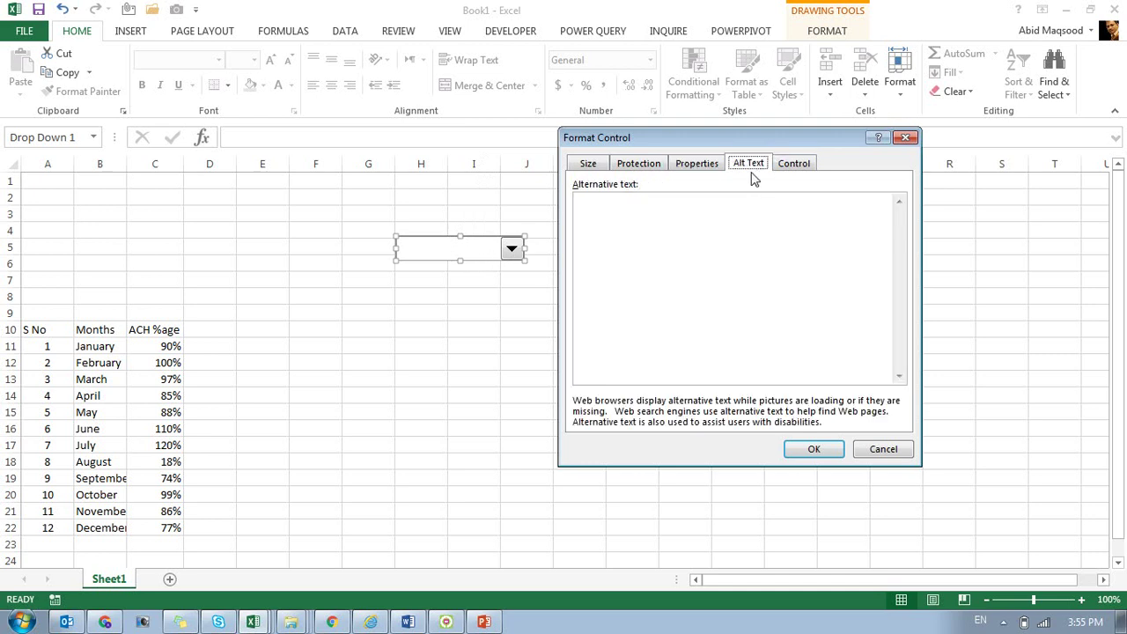
left_click(795, 168)
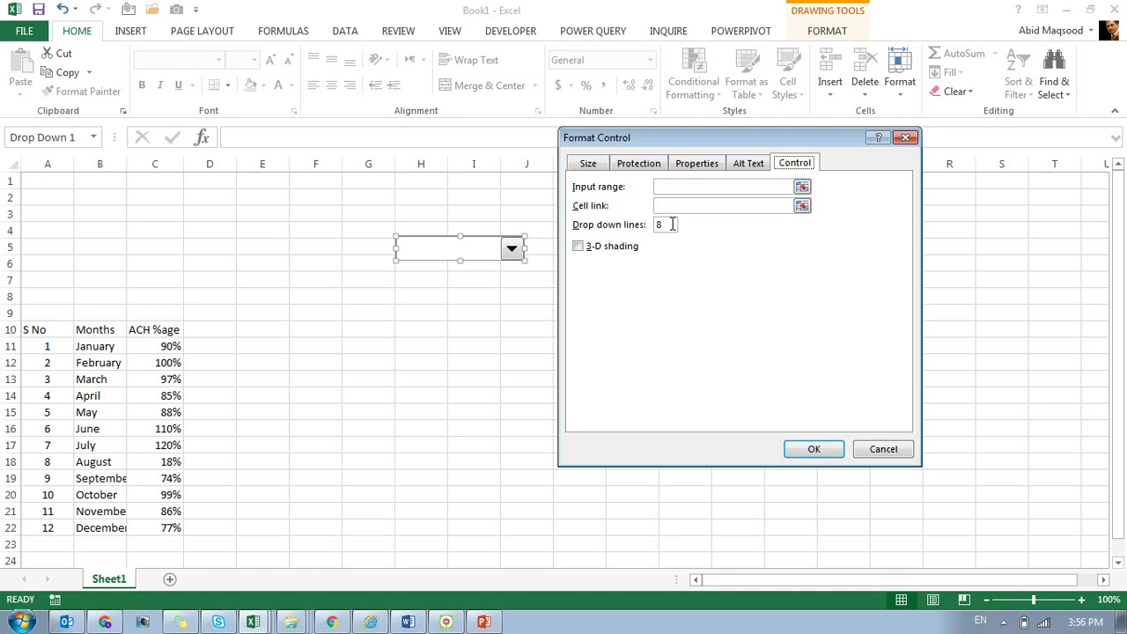
left_click(579, 247)
Set the drop-down control's input range to the month names in $B$11:$B$22
left_click(708, 186)
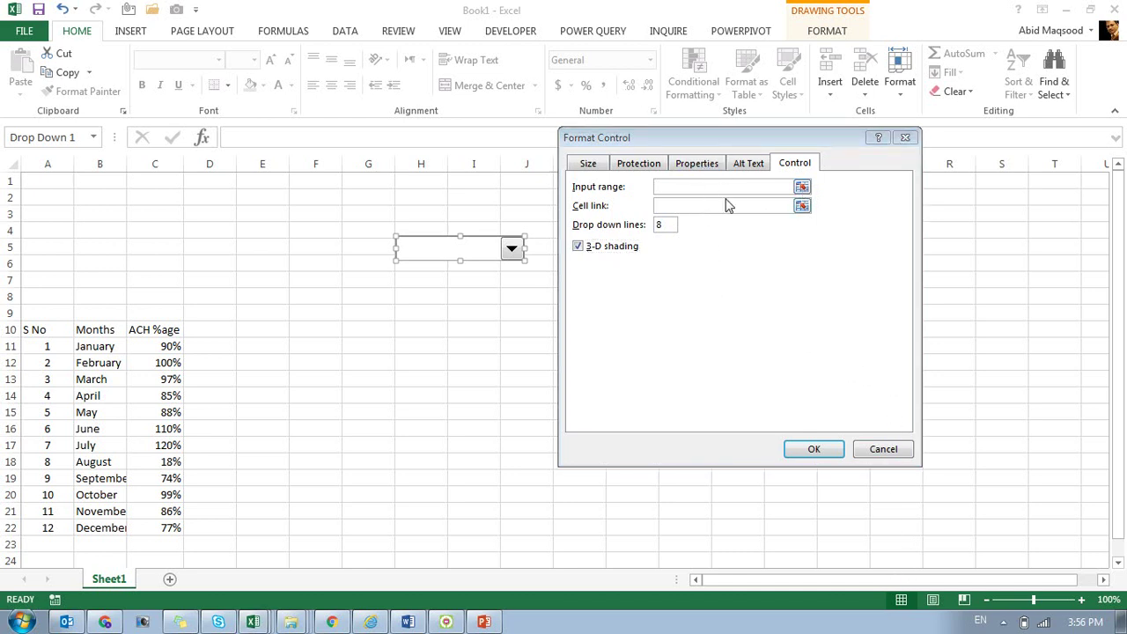
left_click(801, 189)
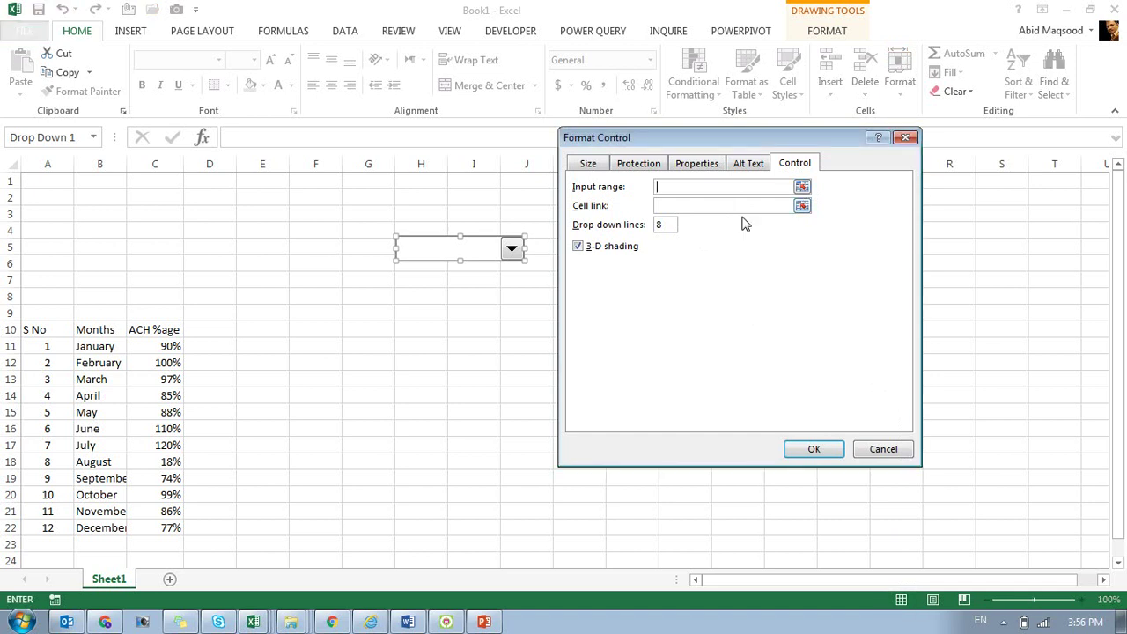
left_click(801, 186)
left_click_drag(112, 347, 110, 528)
left_click(909, 155)
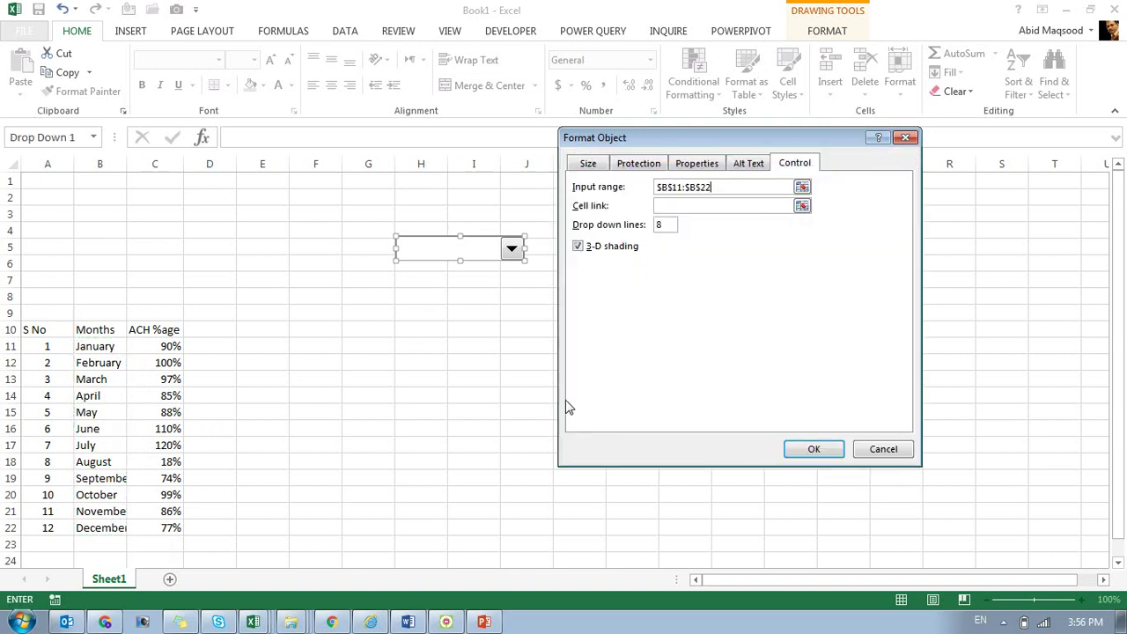
Set the drop-down control's cell link to $A$1 and apply the control settings
left_click(801, 206)
left_click(45, 186)
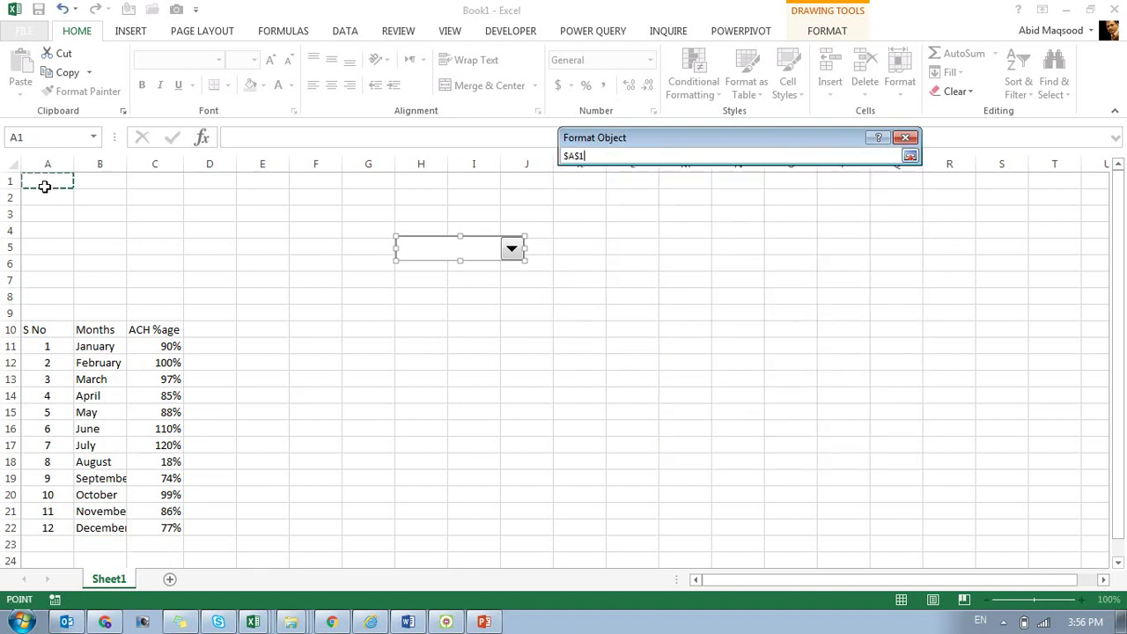
left_click(909, 155)
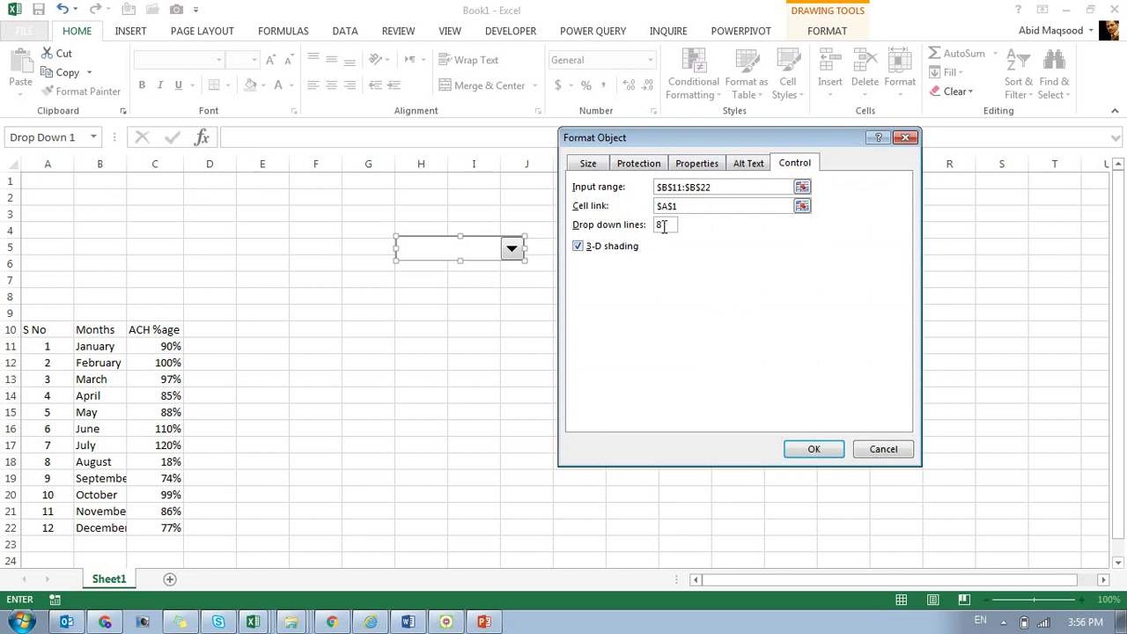
left_click(838, 447)
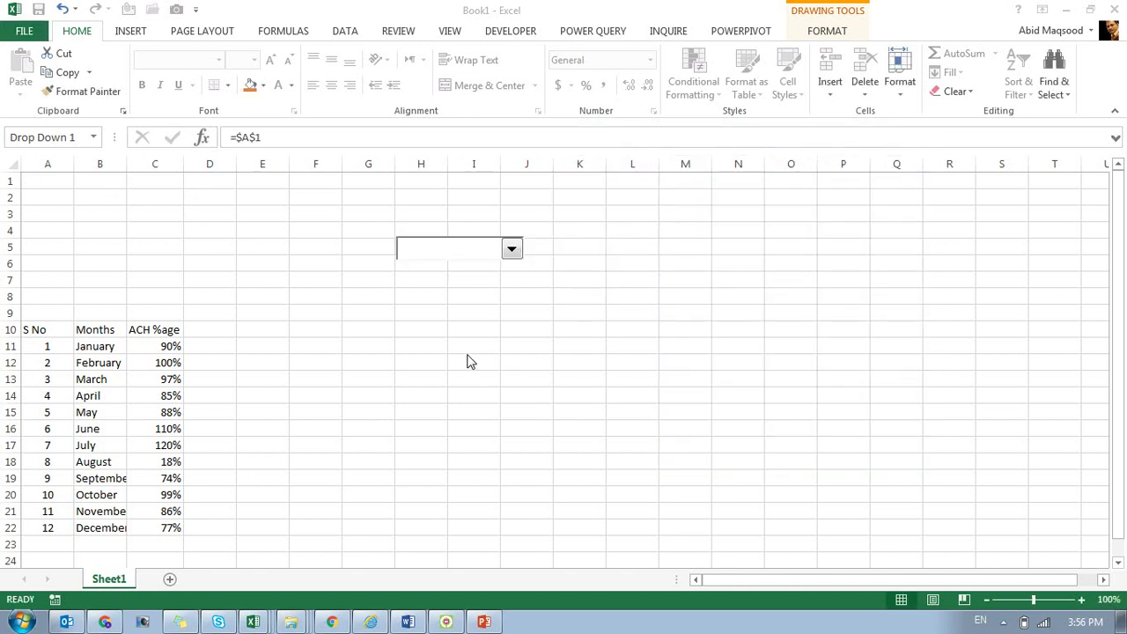
Give the linked cell A1 a yellow fill and a red font colour
left_click(36, 186)
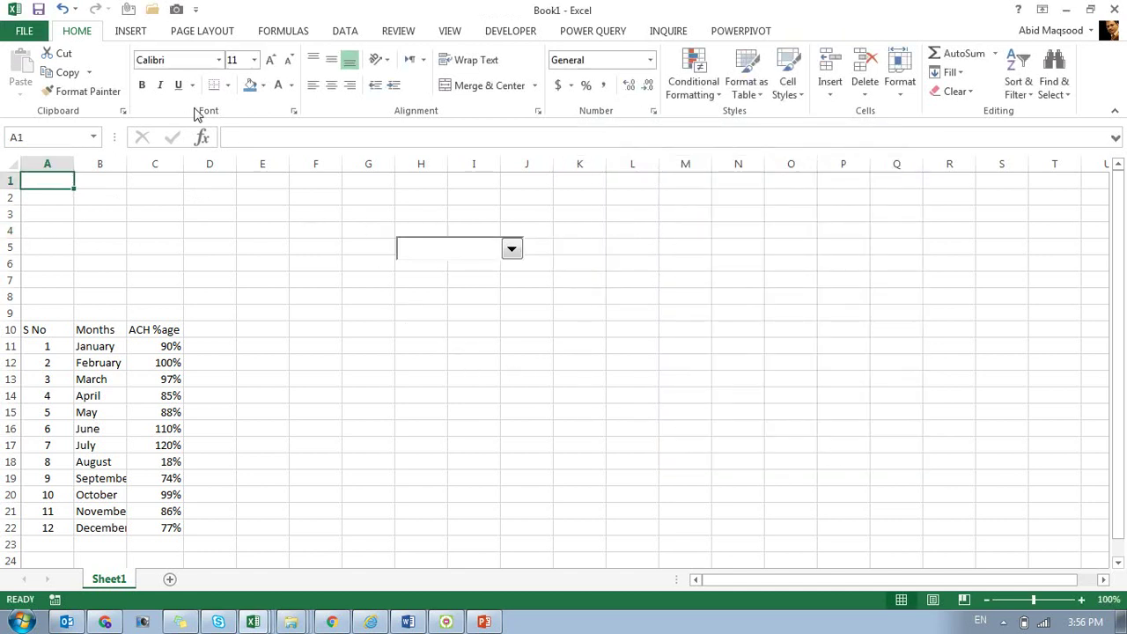
left_click(250, 85)
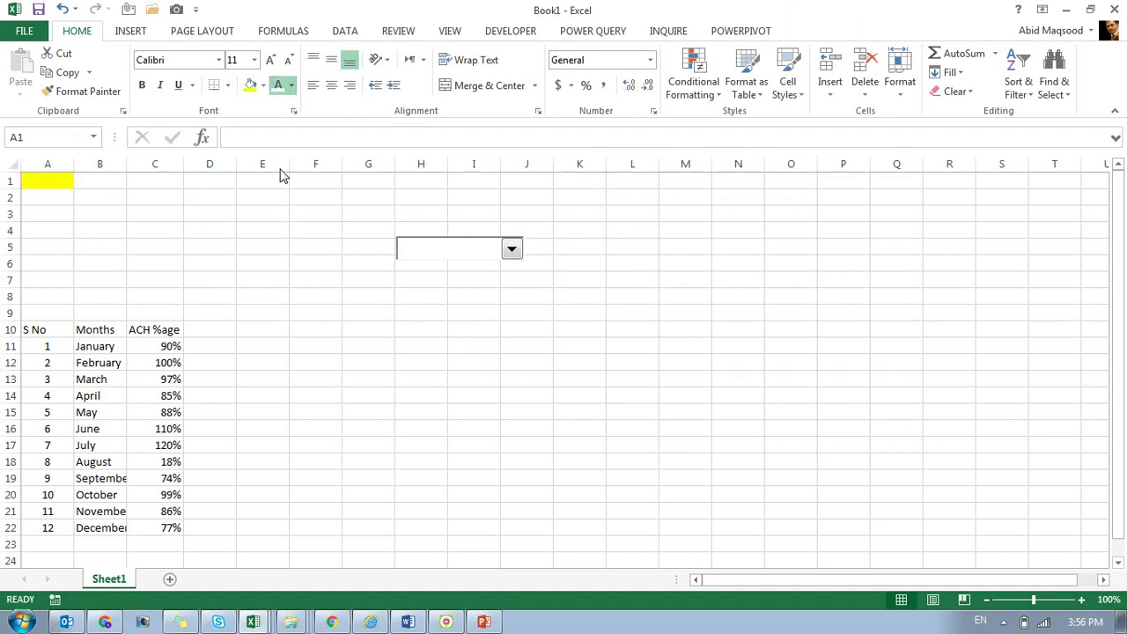
left_click(137, 247)
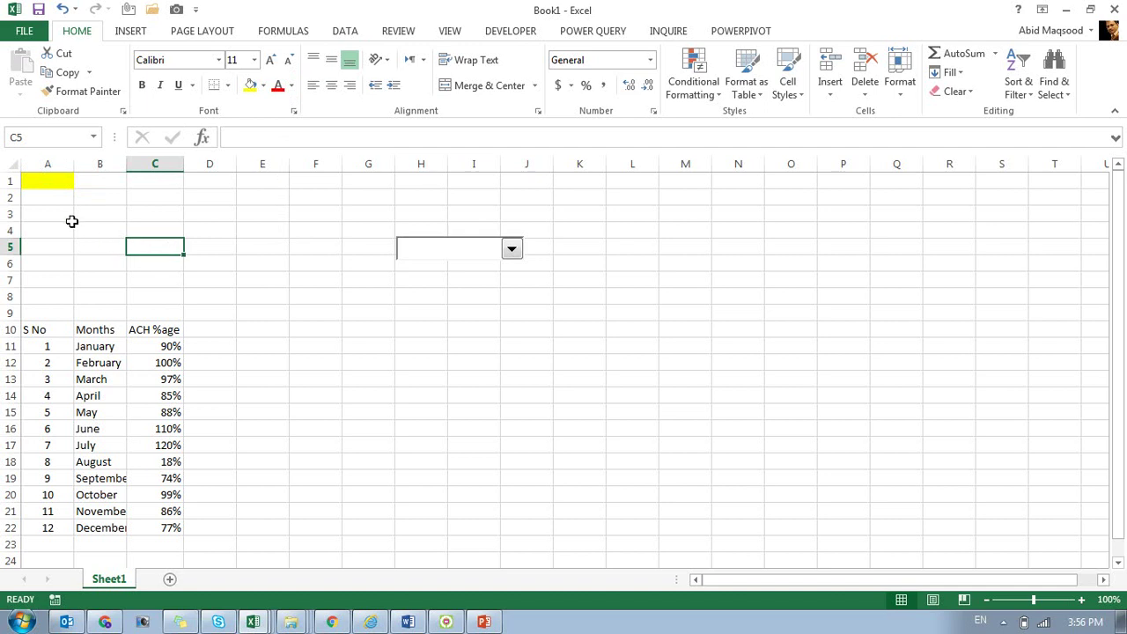
left_click(40, 180)
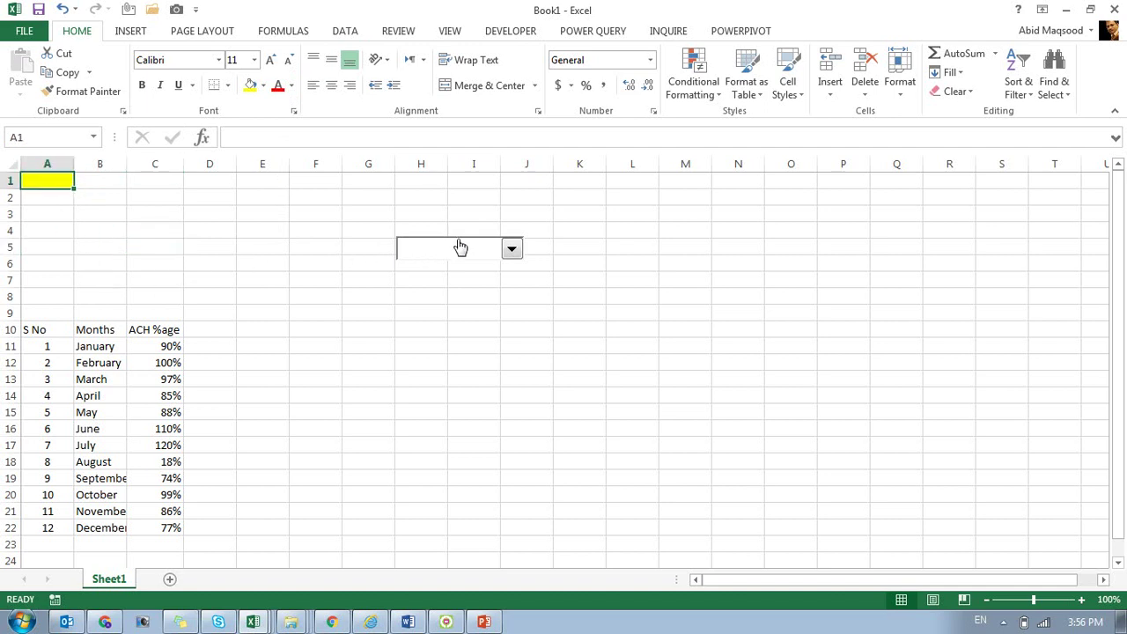
Look through the months in the drop-down control's list and choose May
left_click(512, 251)
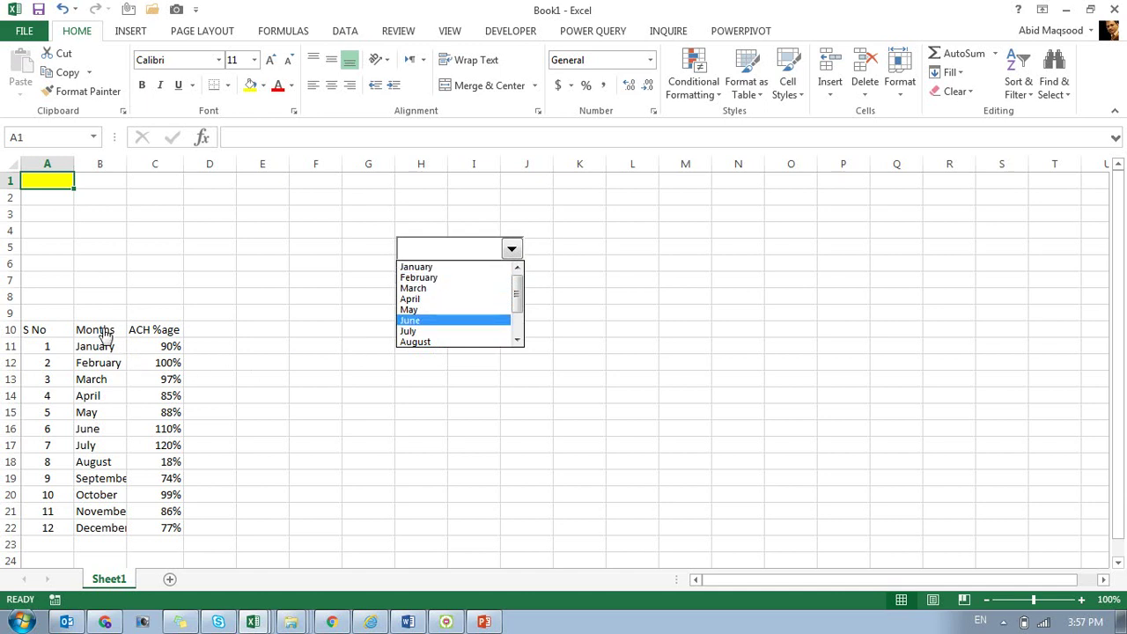
mouse_move(515, 302)
left_mouse_down()
mouse_move(520, 337)
mouse_move(522, 295)
left_mouse_up()
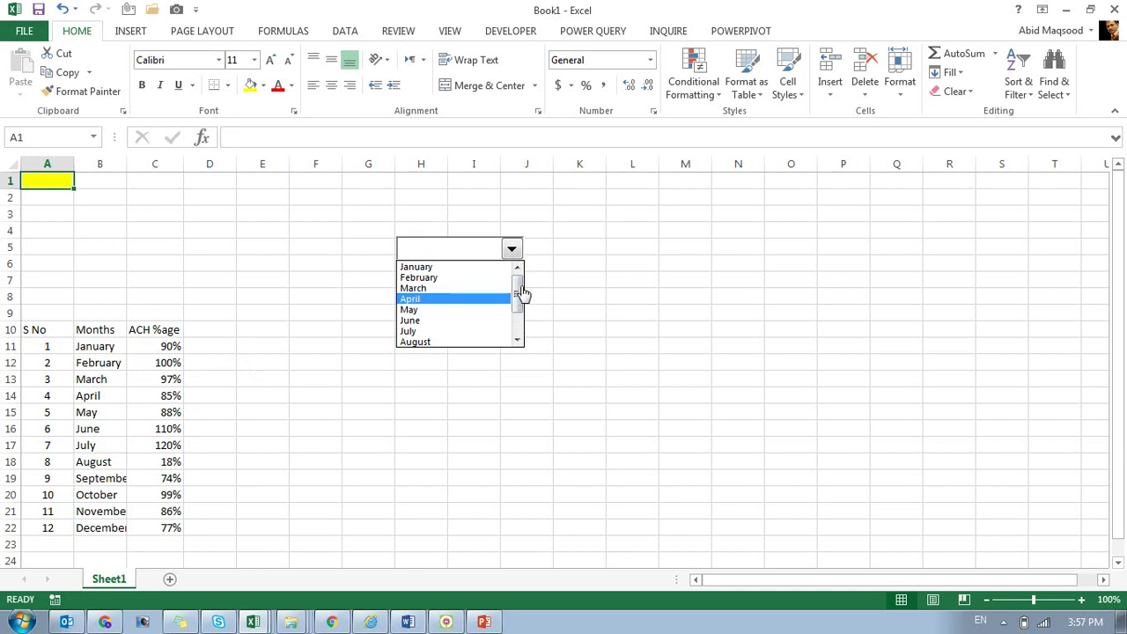
left_click(448, 319)
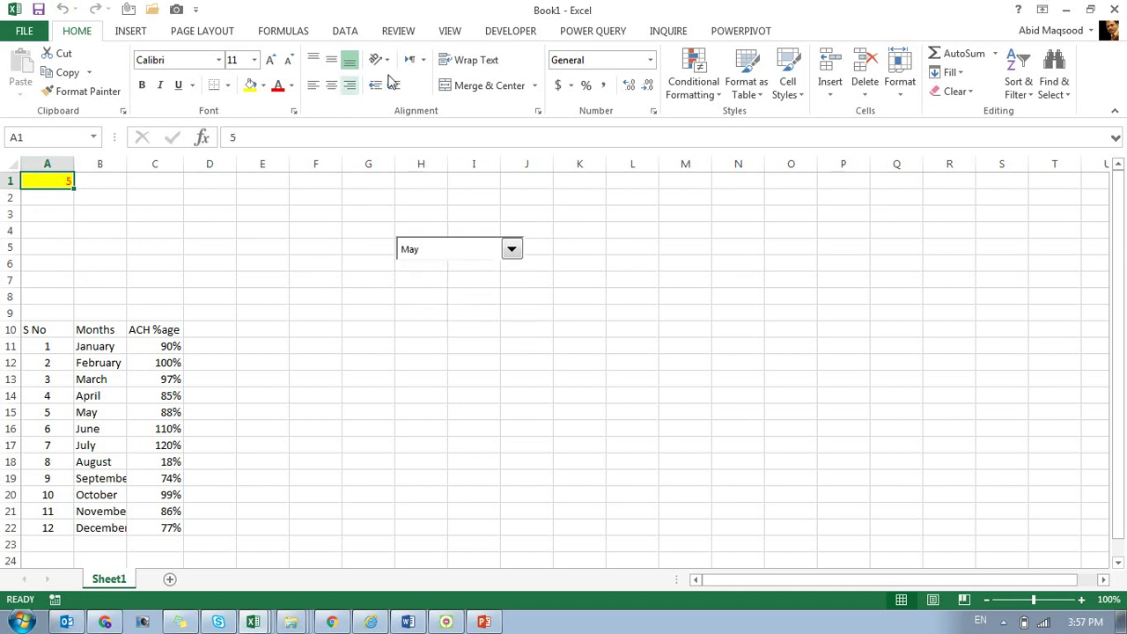
Centre the value in cell A1 vertically and horizontally and make it bold
left_click(331, 59)
left_click(331, 84)
left_click(142, 84)
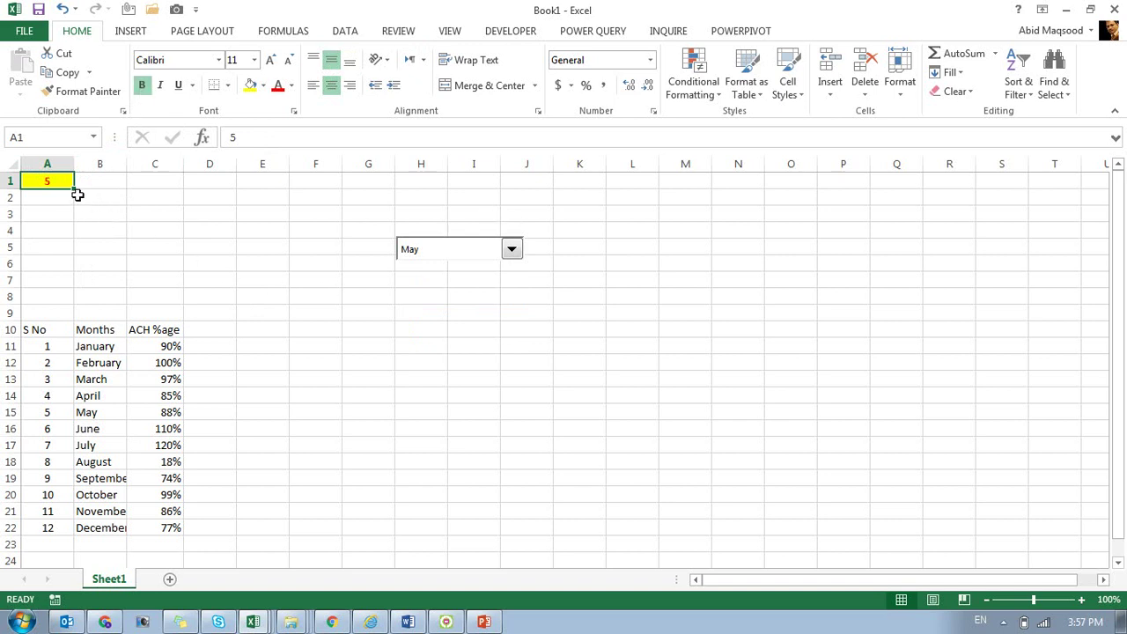
Test the cell link by choosing January, February, March and December one after another in the drop-down control
left_click(489, 250)
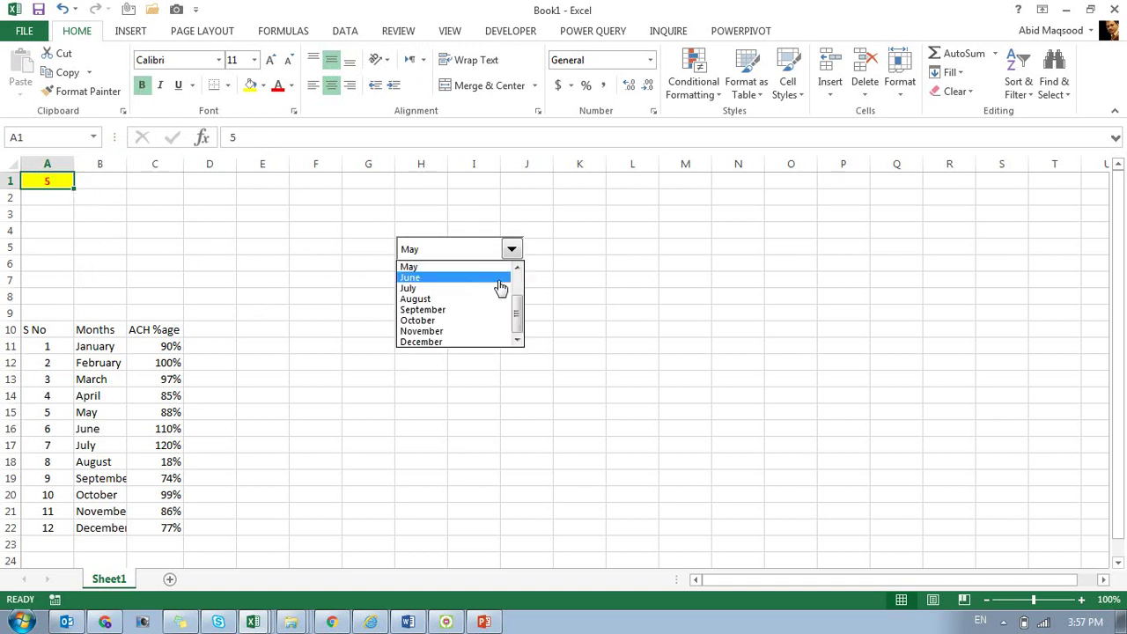
left_click_drag(516, 305, 519, 266)
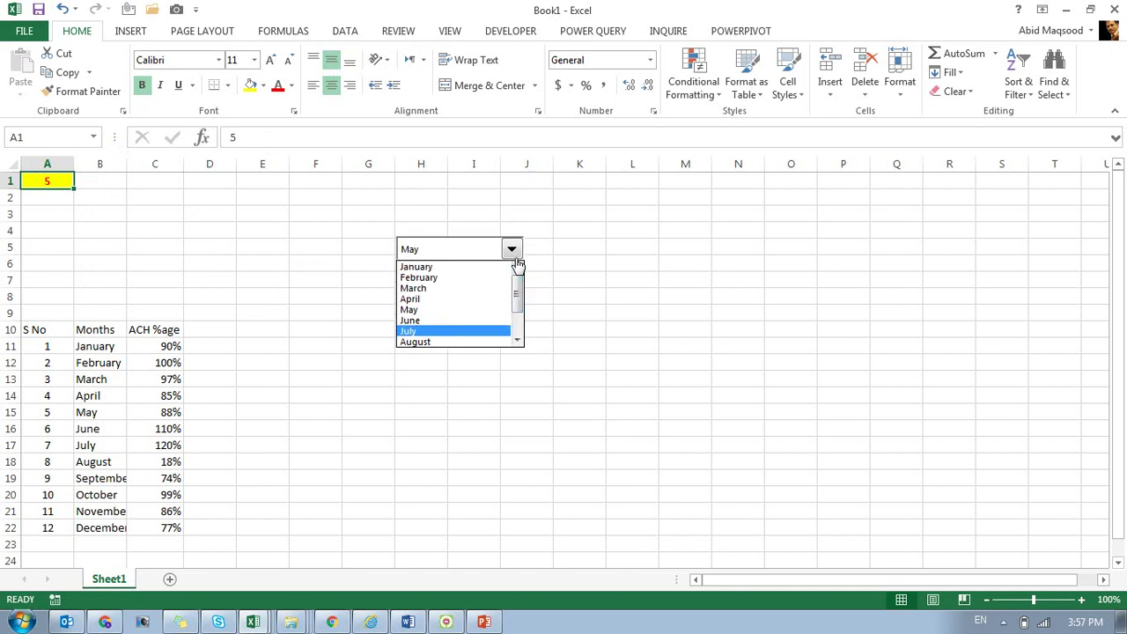
left_click(465, 273)
left_click(431, 255)
left_click(427, 279)
left_click(431, 256)
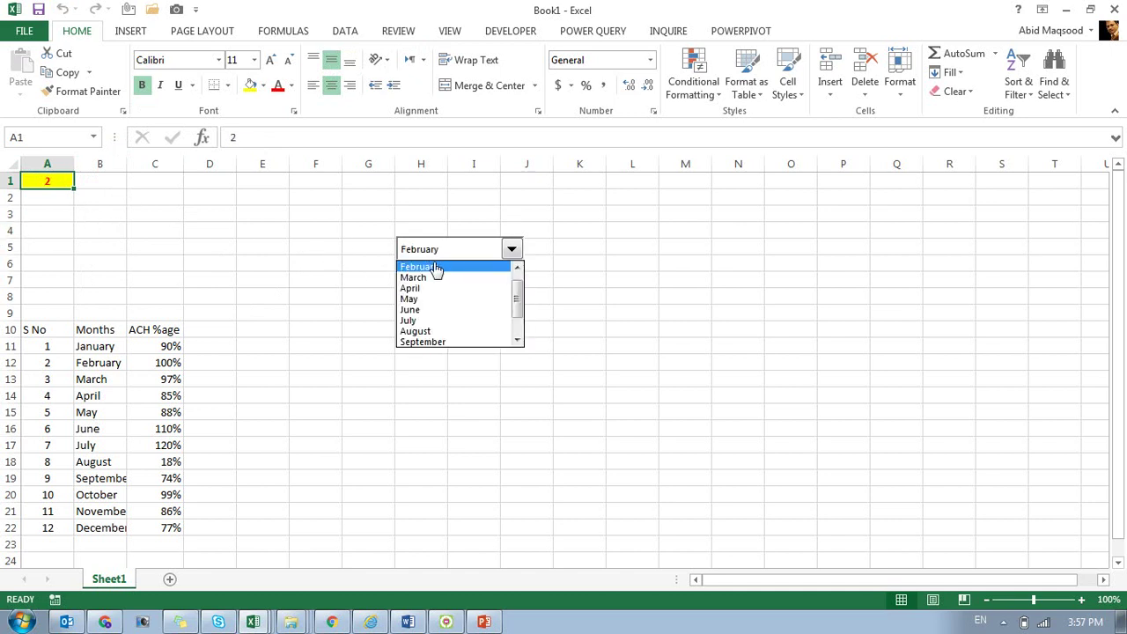
left_click(432, 278)
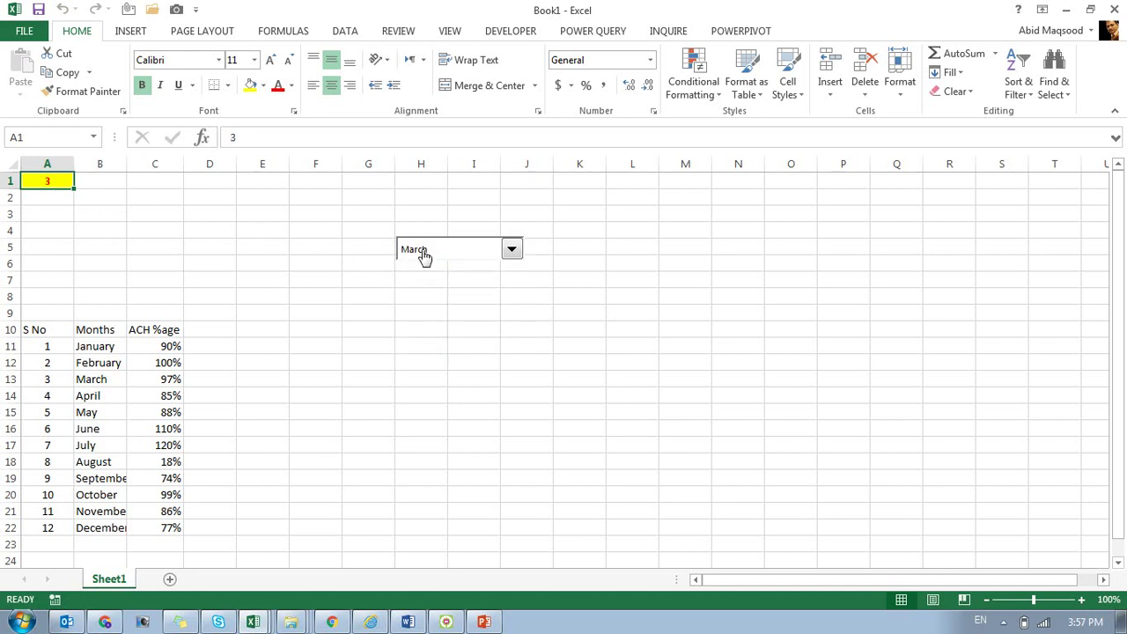
left_click(425, 256)
double_click(518, 341)
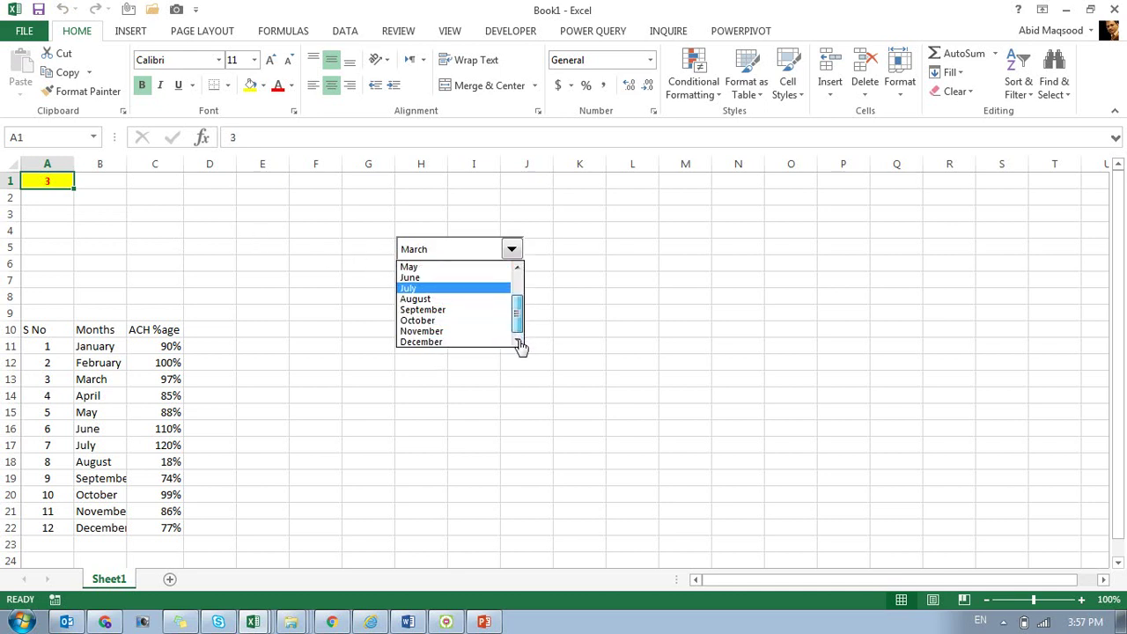
left_click(456, 342)
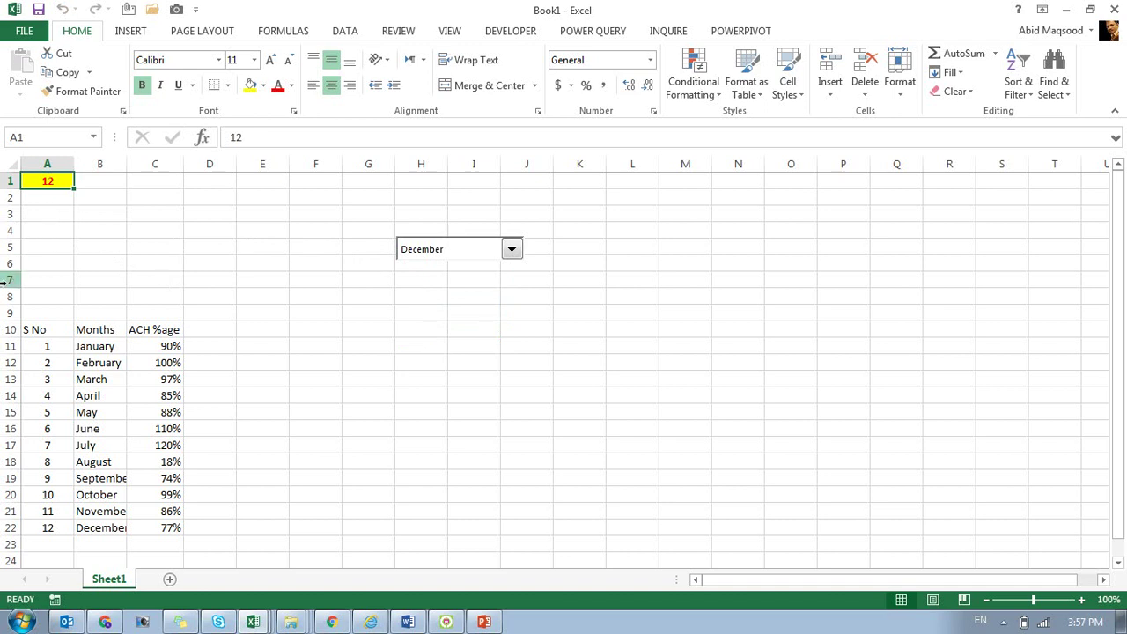
Highlight the serial numbers in A11:A22 and choose September in the drop-down control
left_click_drag(42, 346, 50, 529)
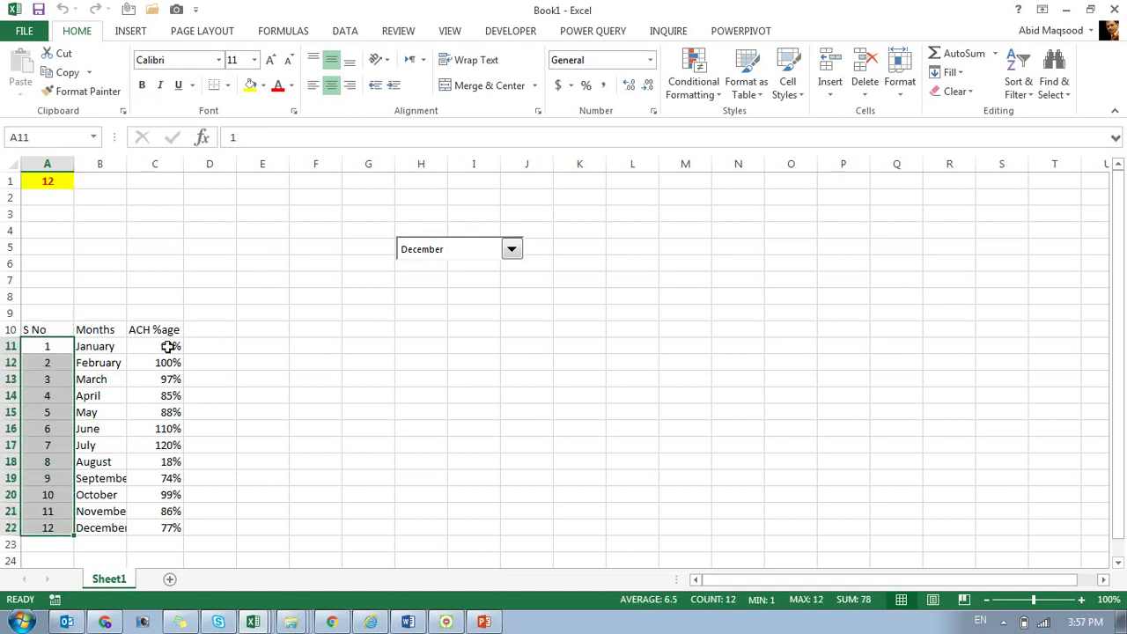
left_click(498, 248)
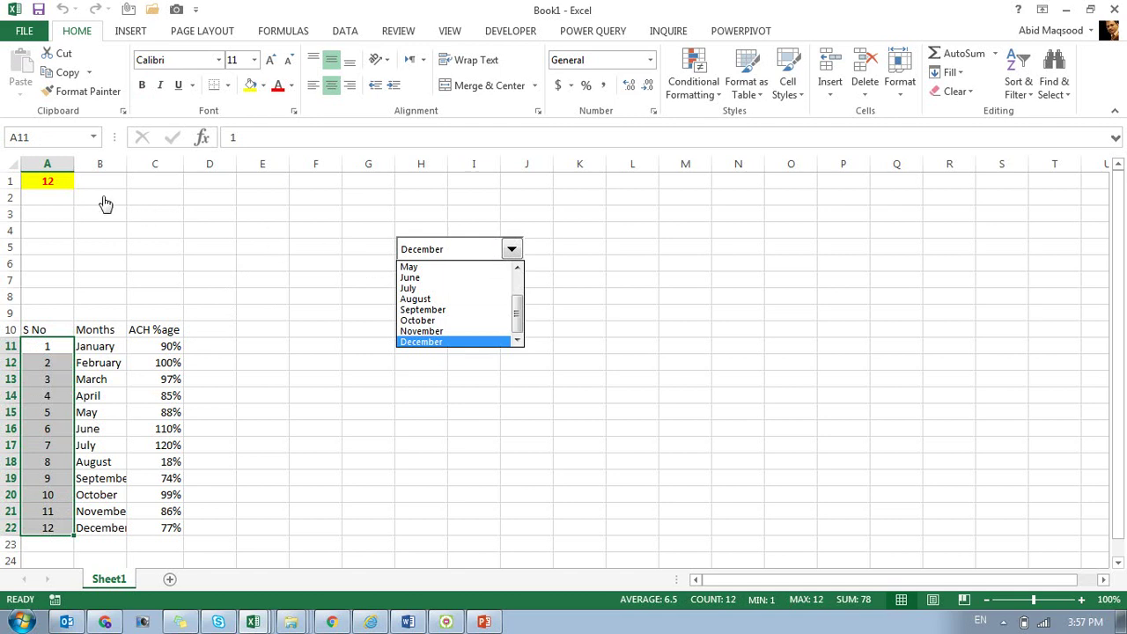
left_click(466, 309)
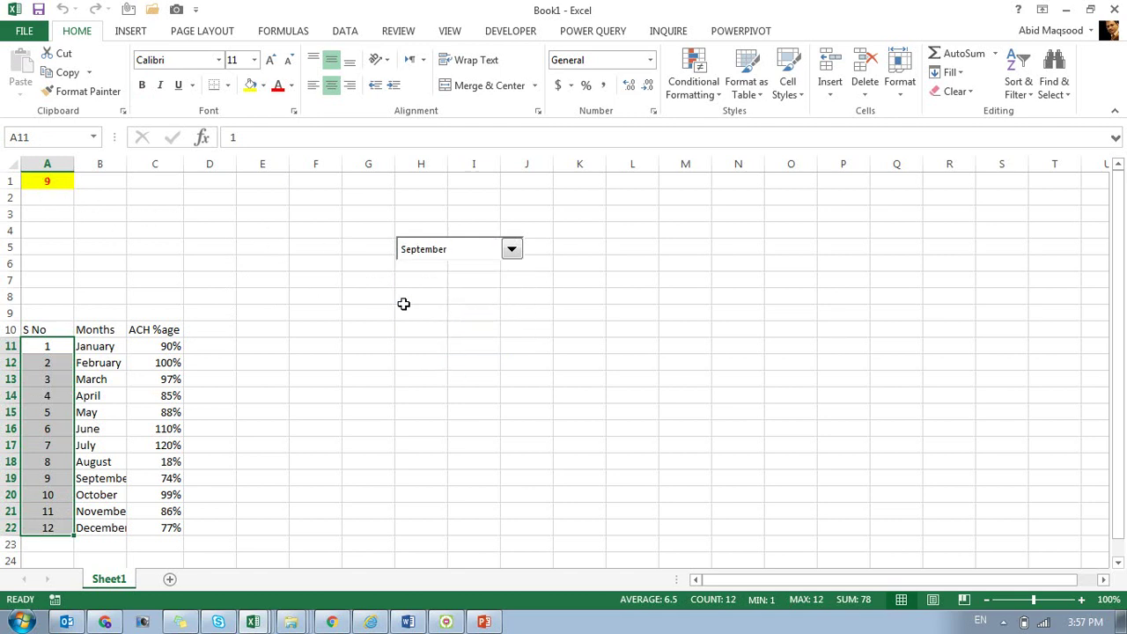
left_click(431, 255)
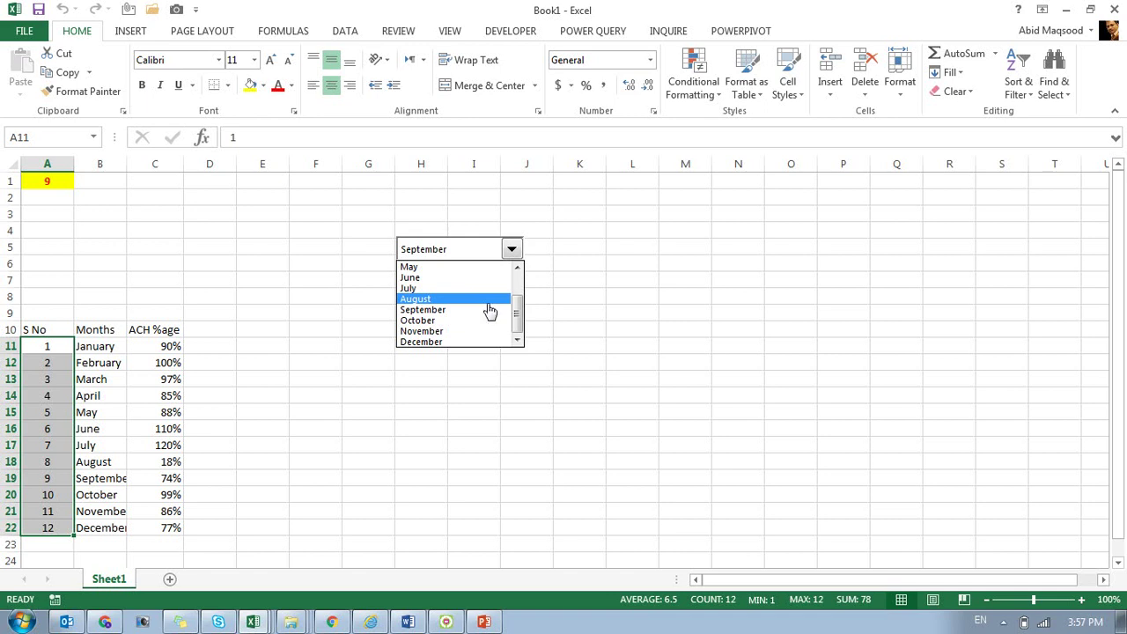
left_click(100, 174)
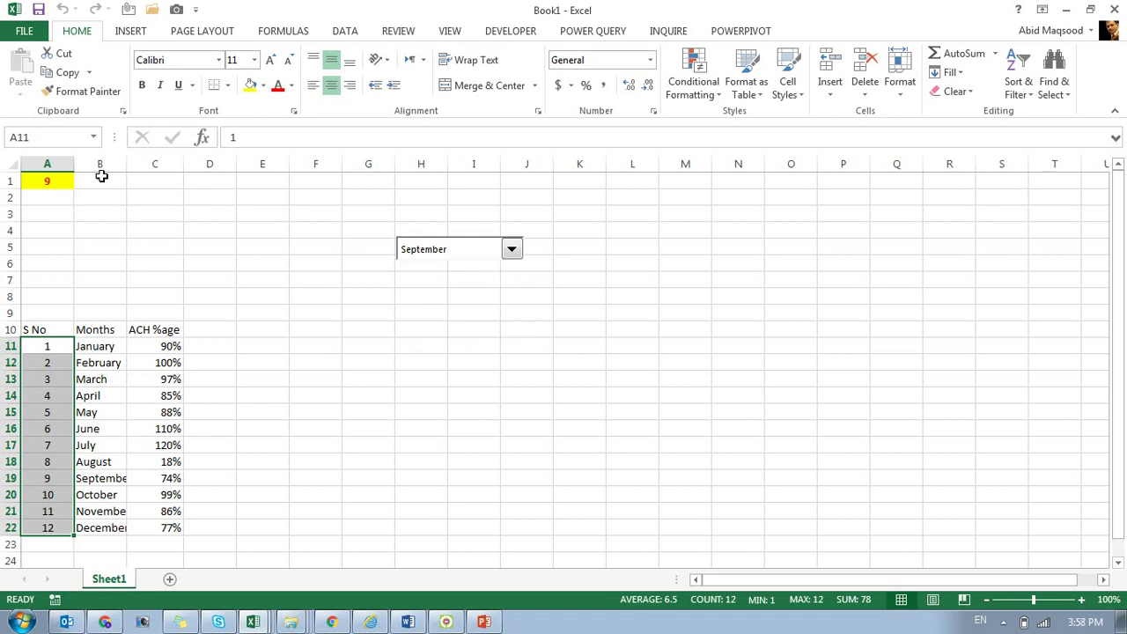
Merge and centre the range G11:M19 into one large block
left_click(101, 177)
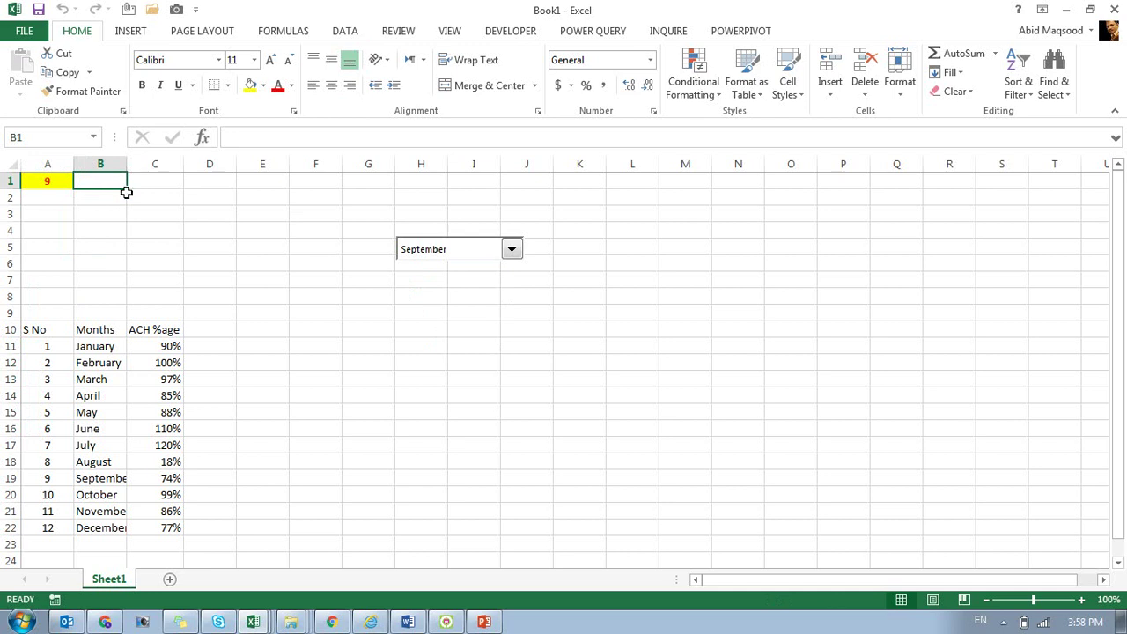
left_click_drag(366, 341, 672, 478)
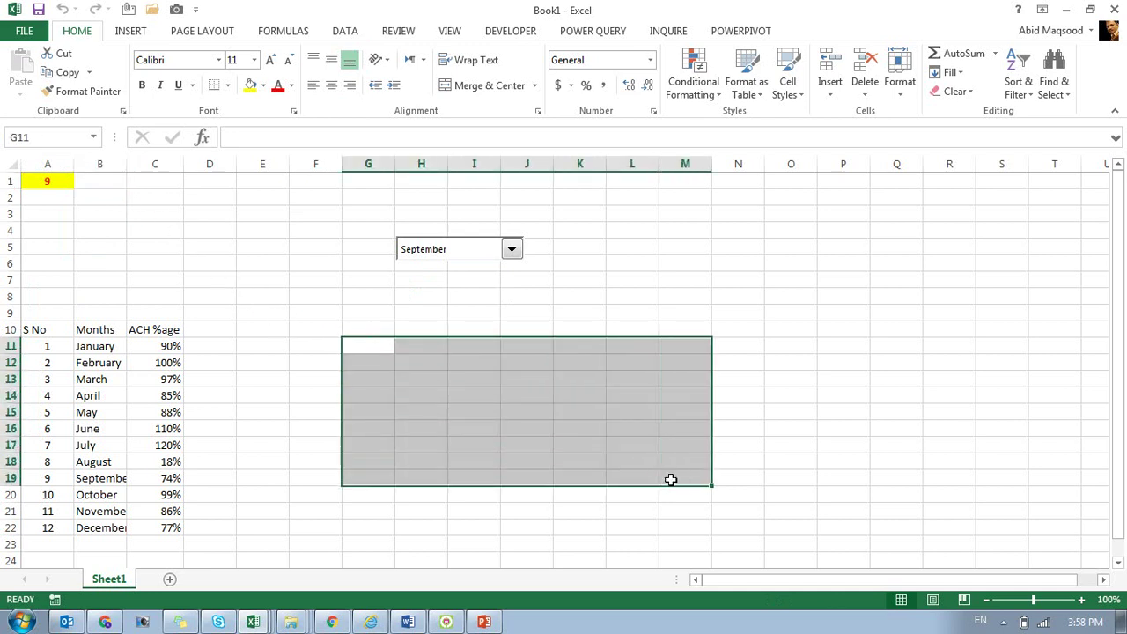
left_click(483, 84)
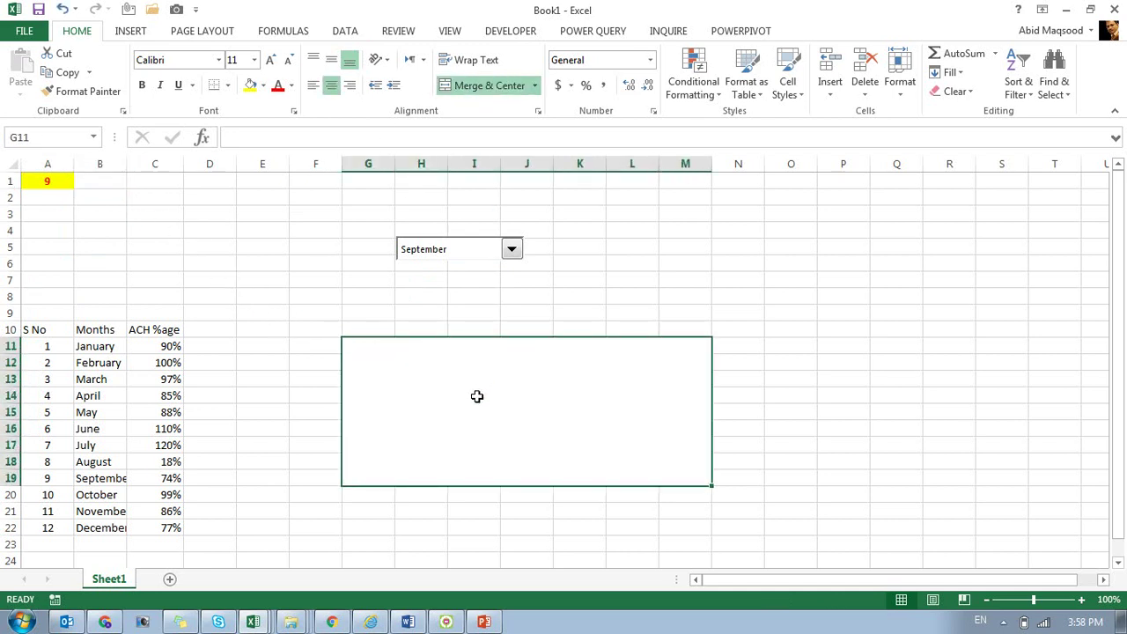
Enter the formula =VLOOKUP(A1,A10:C22,3,0) in the merged block to look up the selected month's achievement
type("=vo")
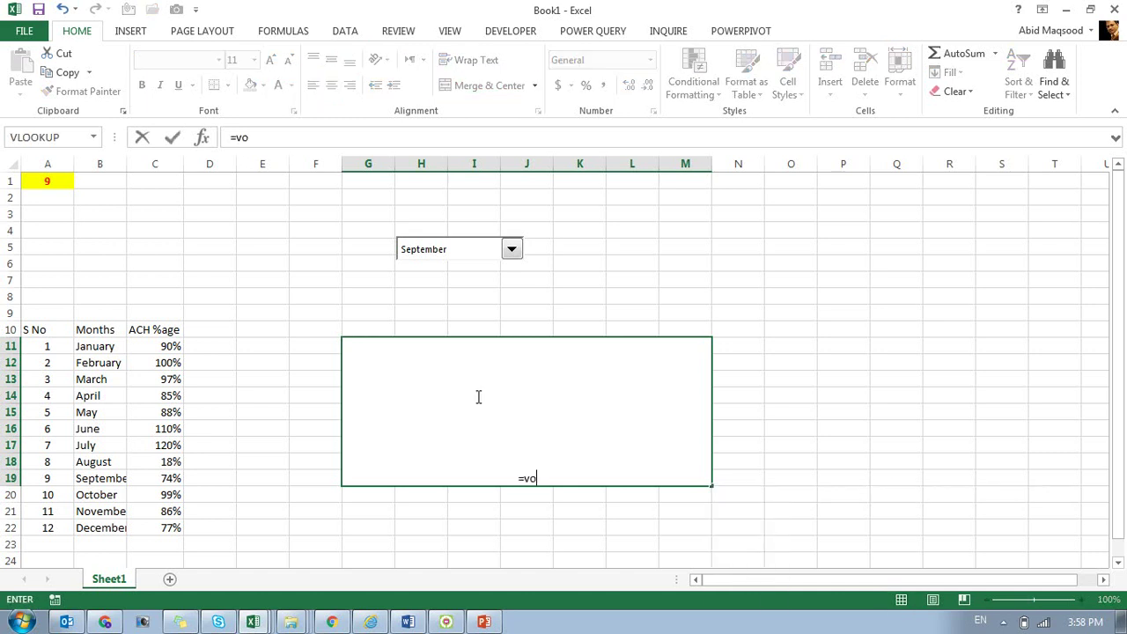
key("BackSpace")
type("lo")
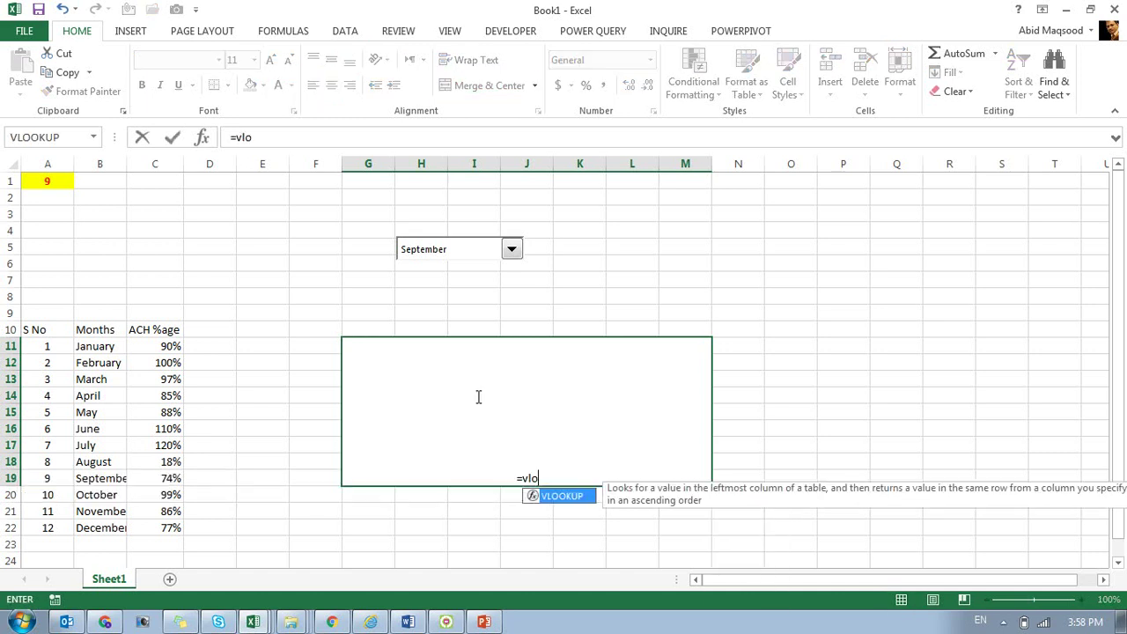
key("Tab")
left_click(41, 181)
type(",")
left_click_drag(34, 331, 170, 528)
type(",3,0)")
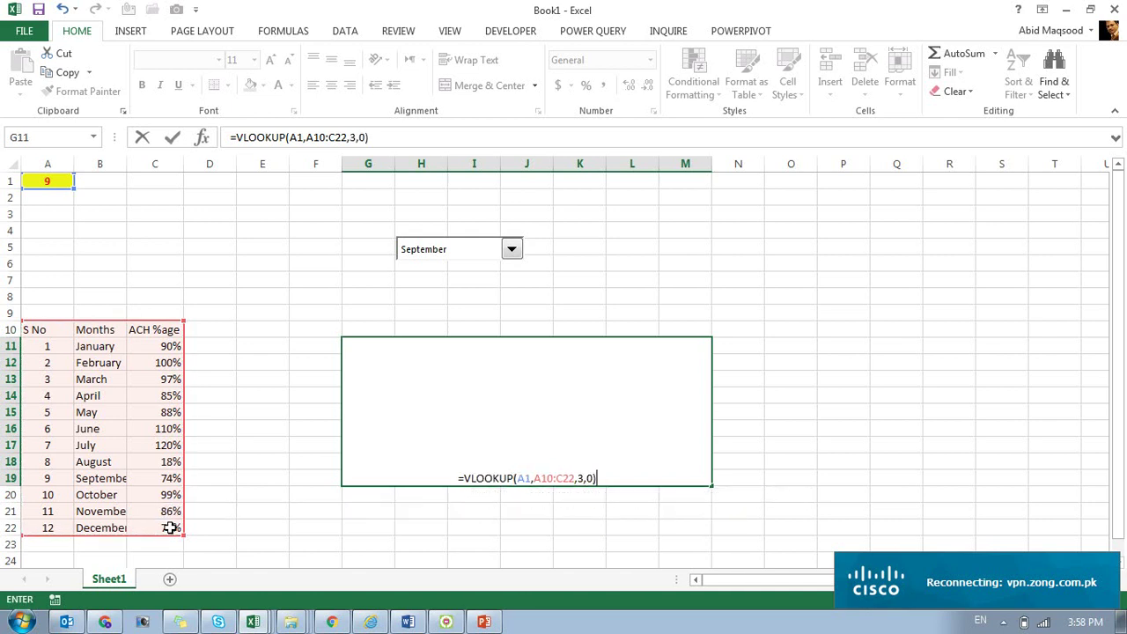
key("Return")
Format the merged block G11:M19 as a percentage, align it to the vertical middle and enlarge its font to size 72
key("Up")
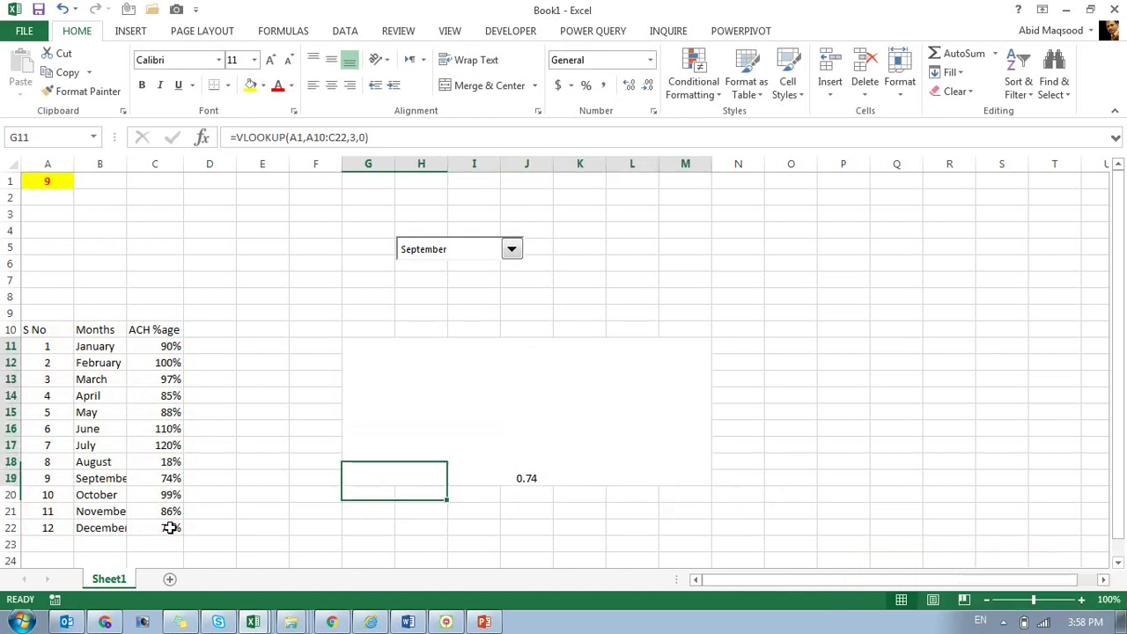
left_click(586, 85)
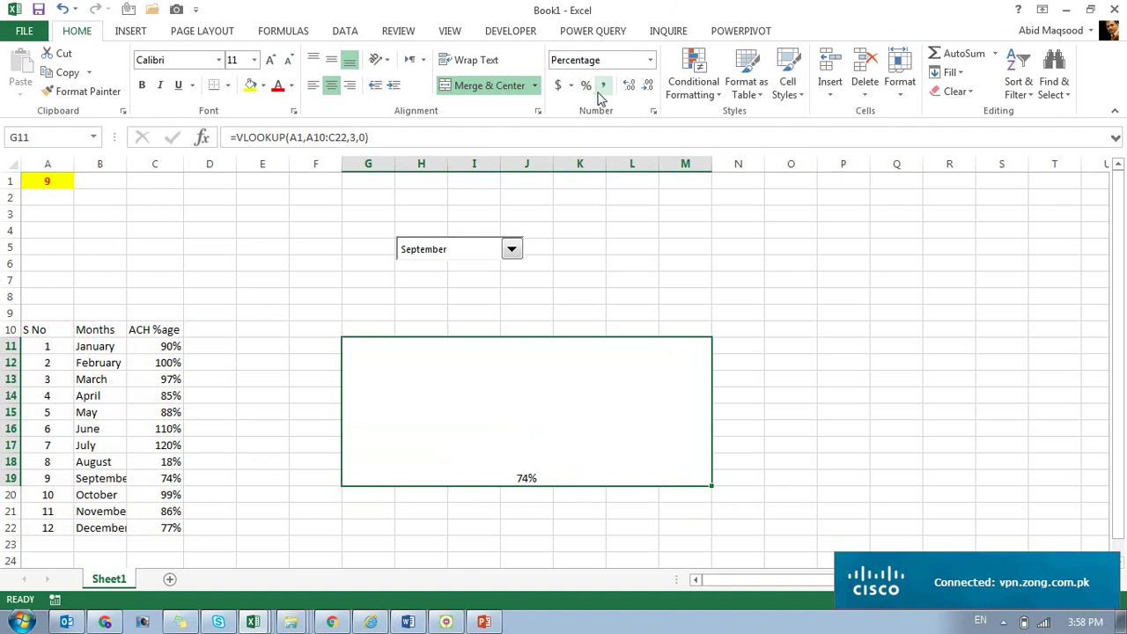
left_click(331, 60)
left_click(269, 59)
left_click(270, 59)
left_click(269, 60)
left_click(269, 60)
left_click(270, 60)
left_click(269, 60)
left_click(269, 60)
left_click(270, 60)
left_click(270, 60)
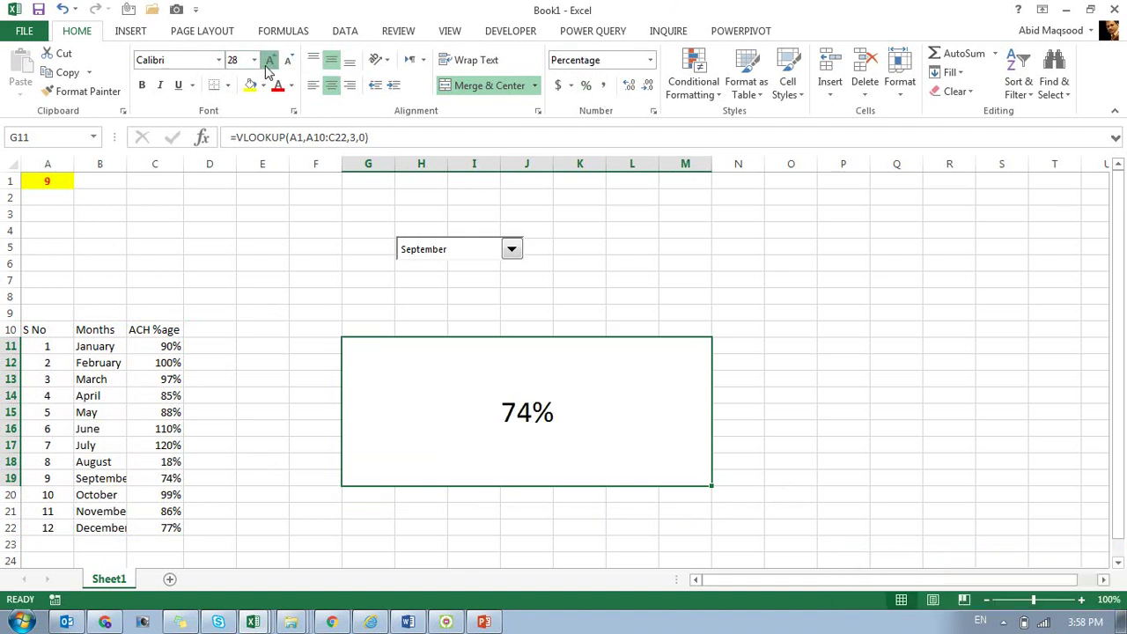
left_click(269, 60)
left_click(269, 60)
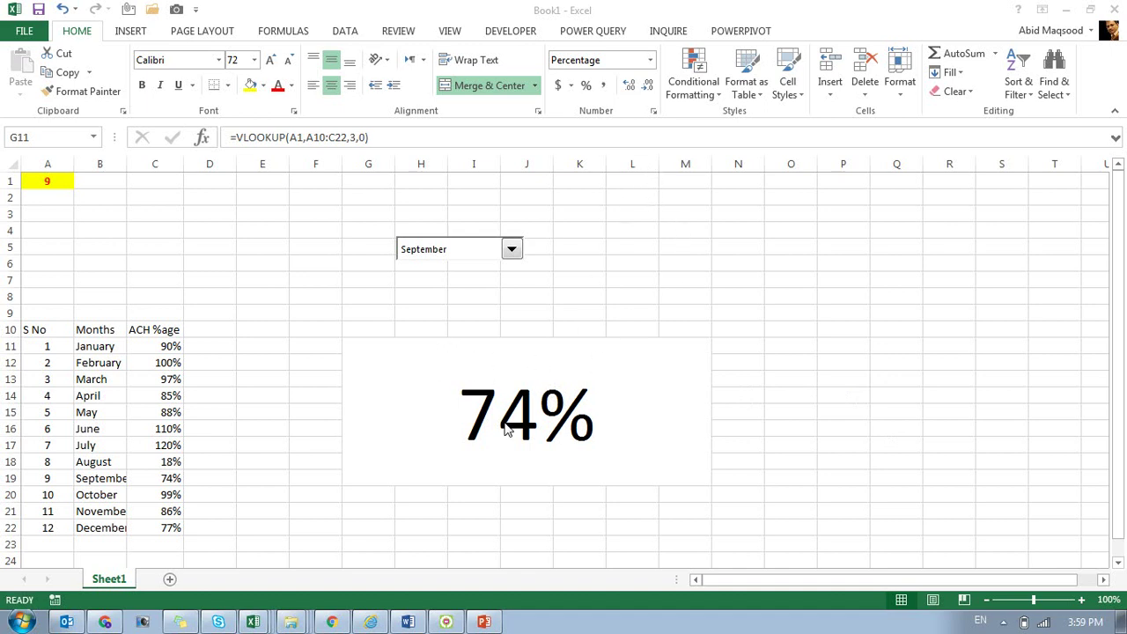
Delete the drop-down form control from the sheet
right_click(418, 251)
key("Escape")
key("Delete")
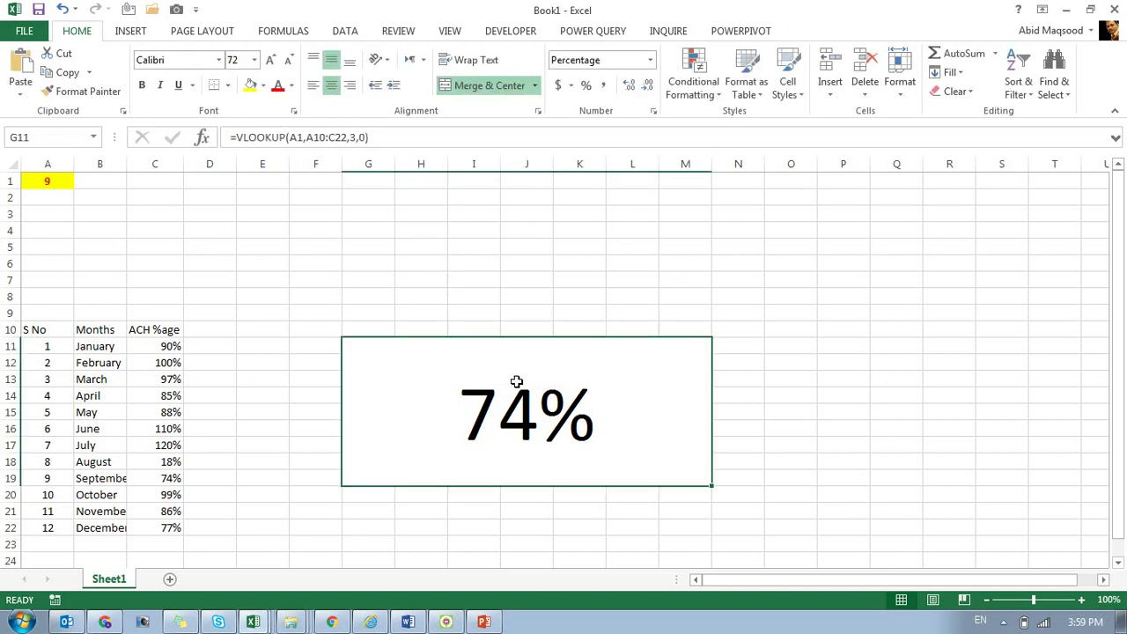
Clear the contents of the merged block G11:M19 and of the yellow cell A1
key("Delete")
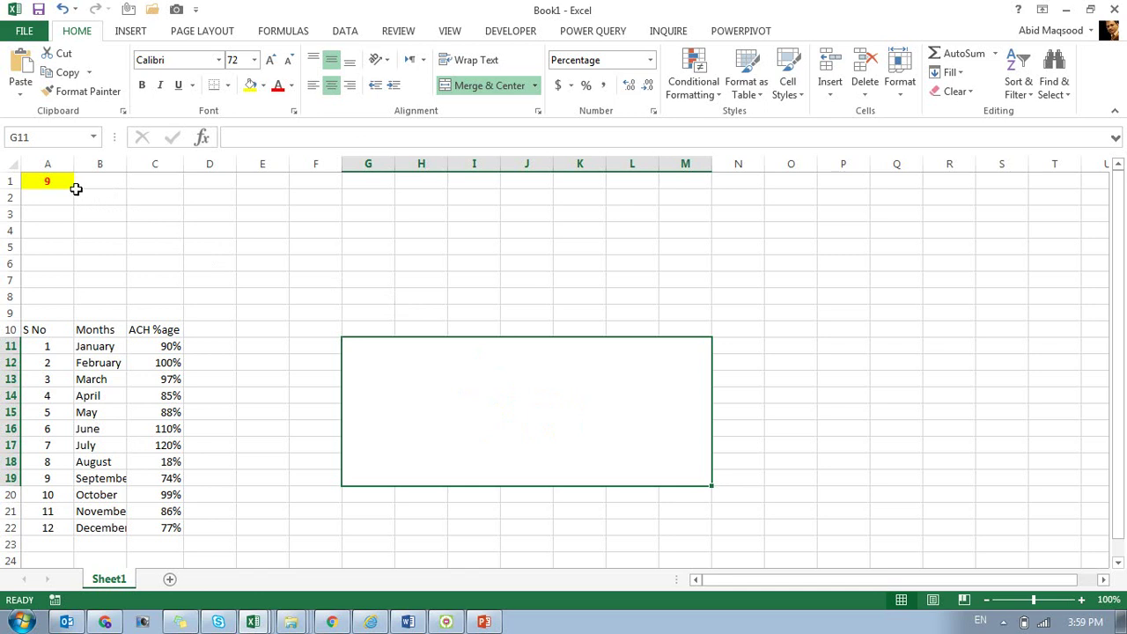
left_click(71, 196)
left_click(68, 181)
key("Delete")
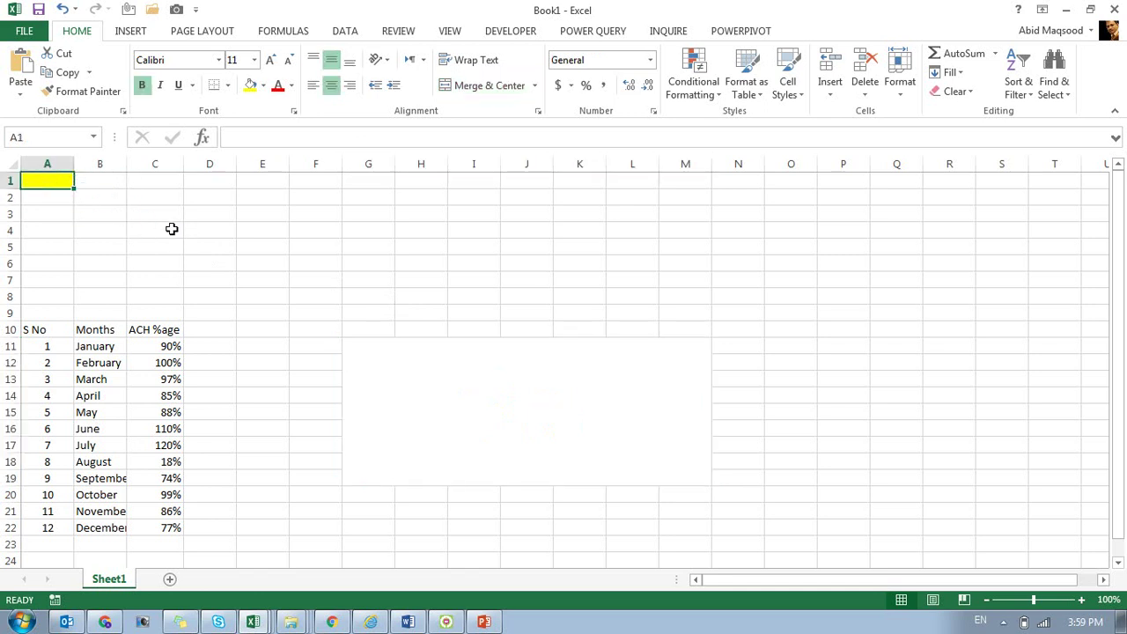
left_click(171, 229)
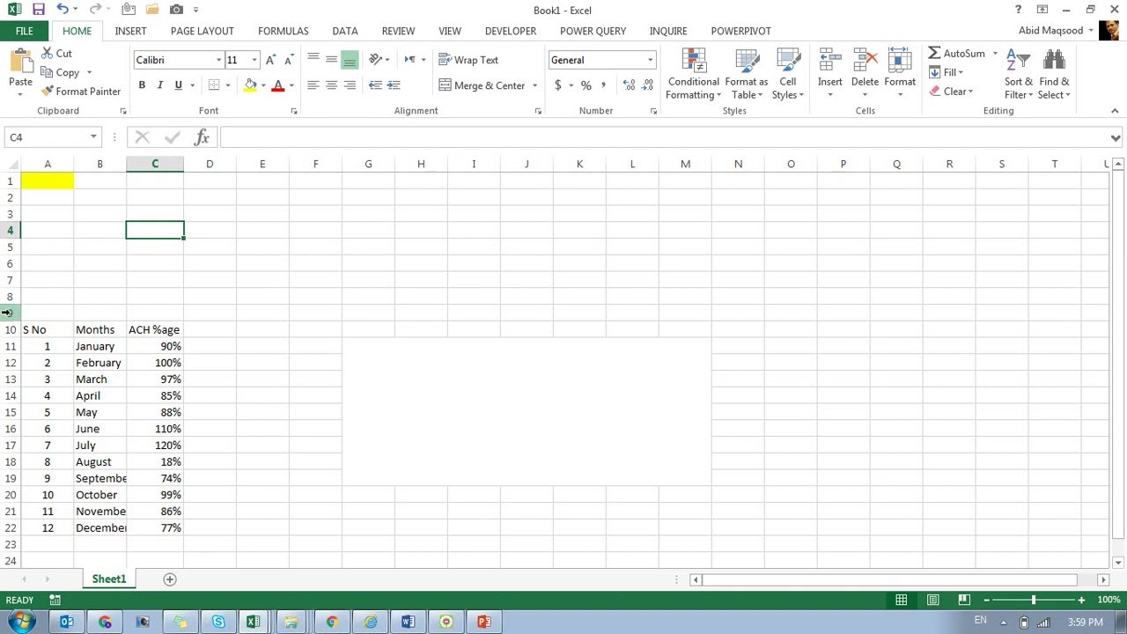
Centre the achievement table A10:C22 vertically and horizontally and add borders around all of its cells
left_click_drag(40, 329, 155, 529)
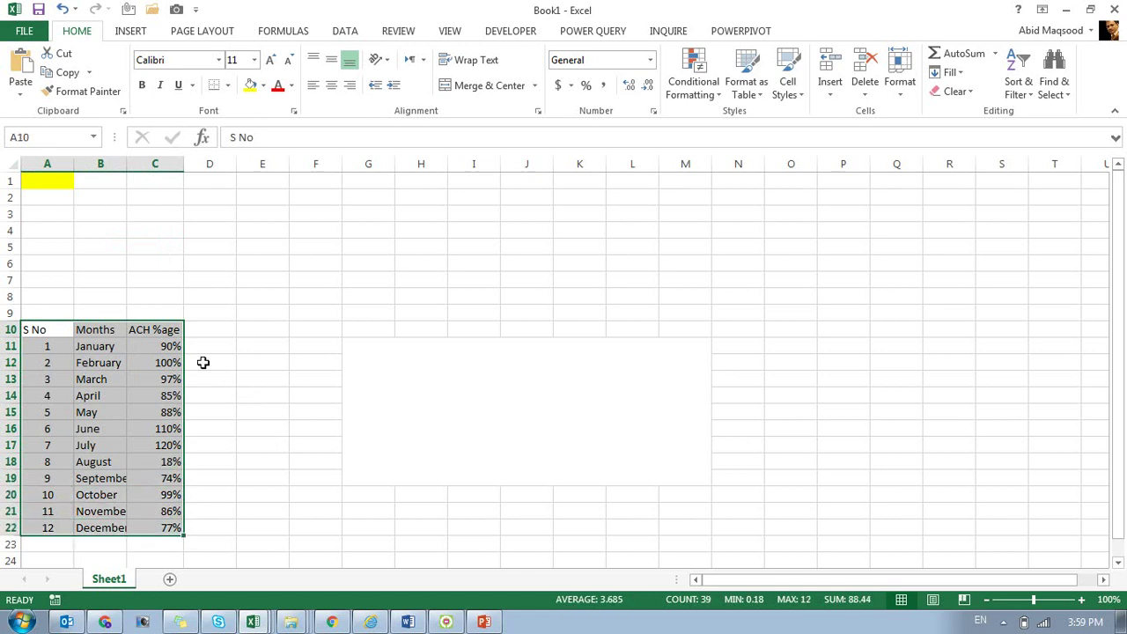
left_click(331, 59)
left_click(331, 84)
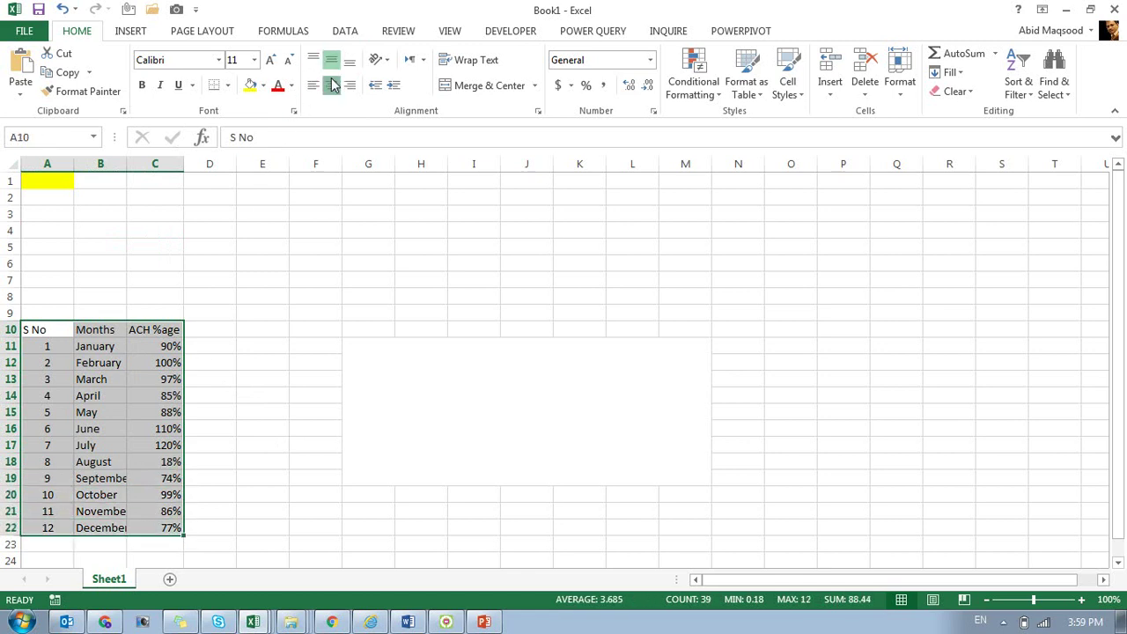
left_click(229, 92)
left_click(231, 226)
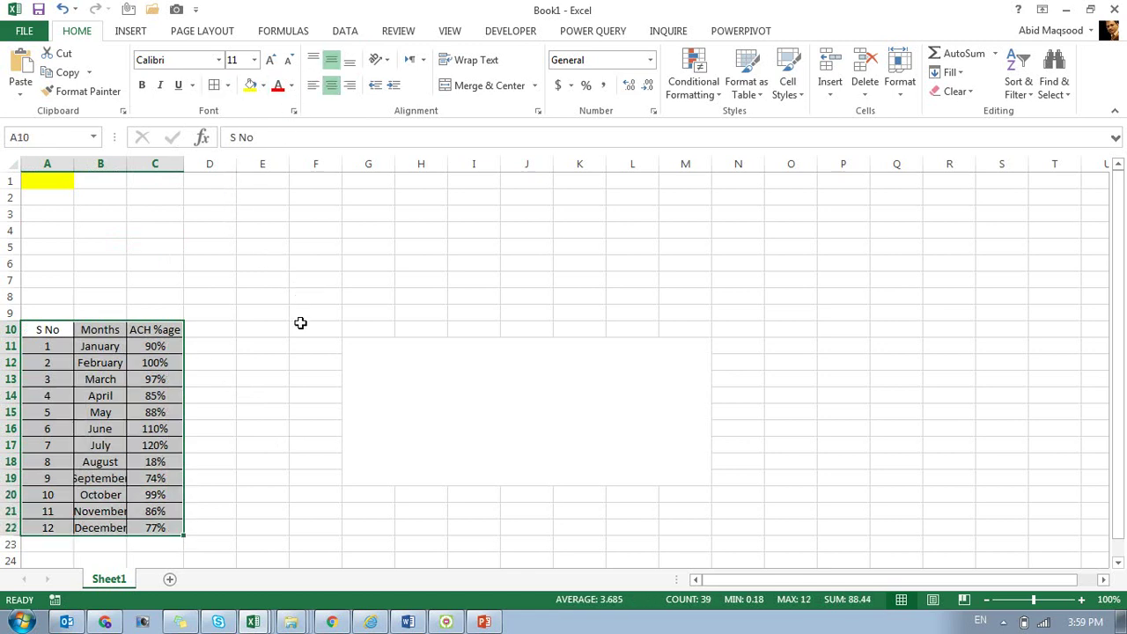
left_click(224, 341)
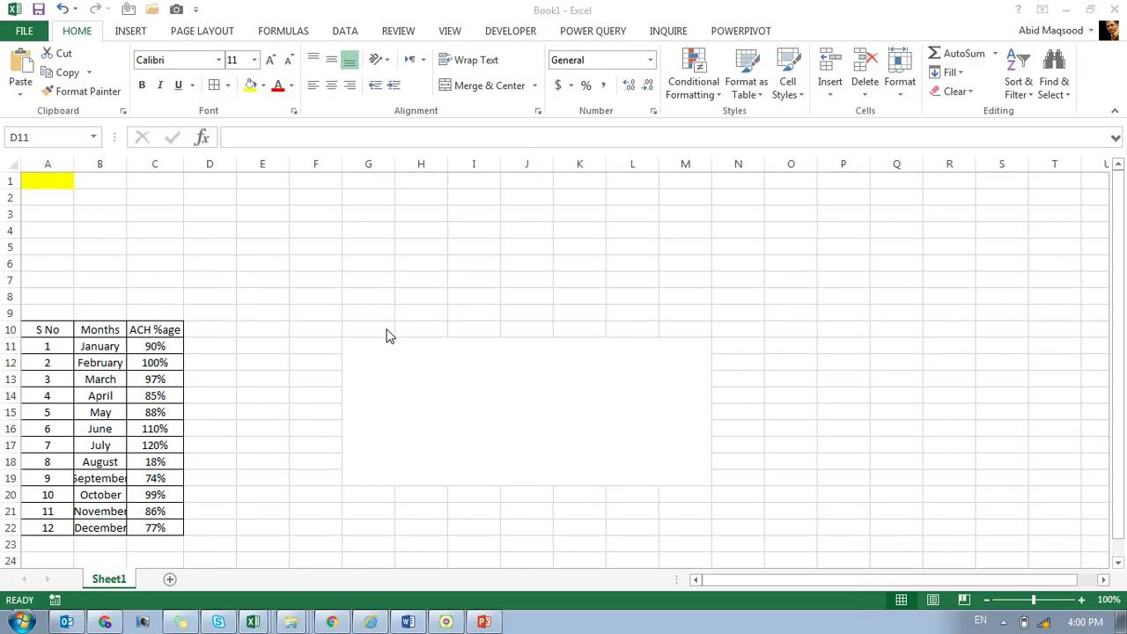
Switch to the meeting page in Chrome and refresh the list of available wireless networks to get back online
left_click(386, 331)
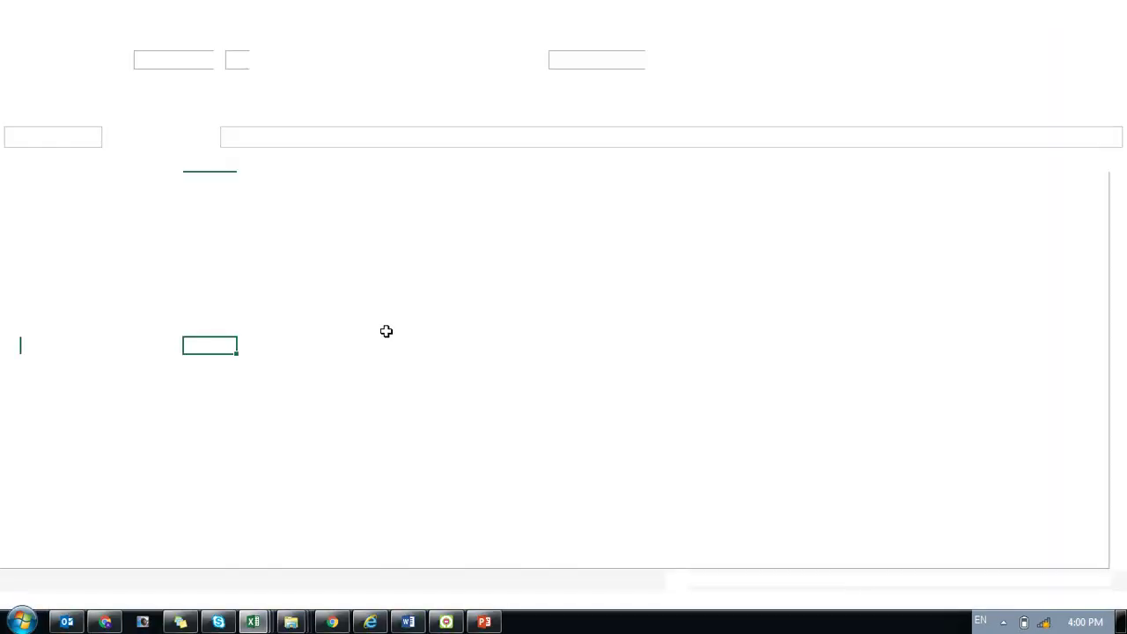
key("alt+Tab")
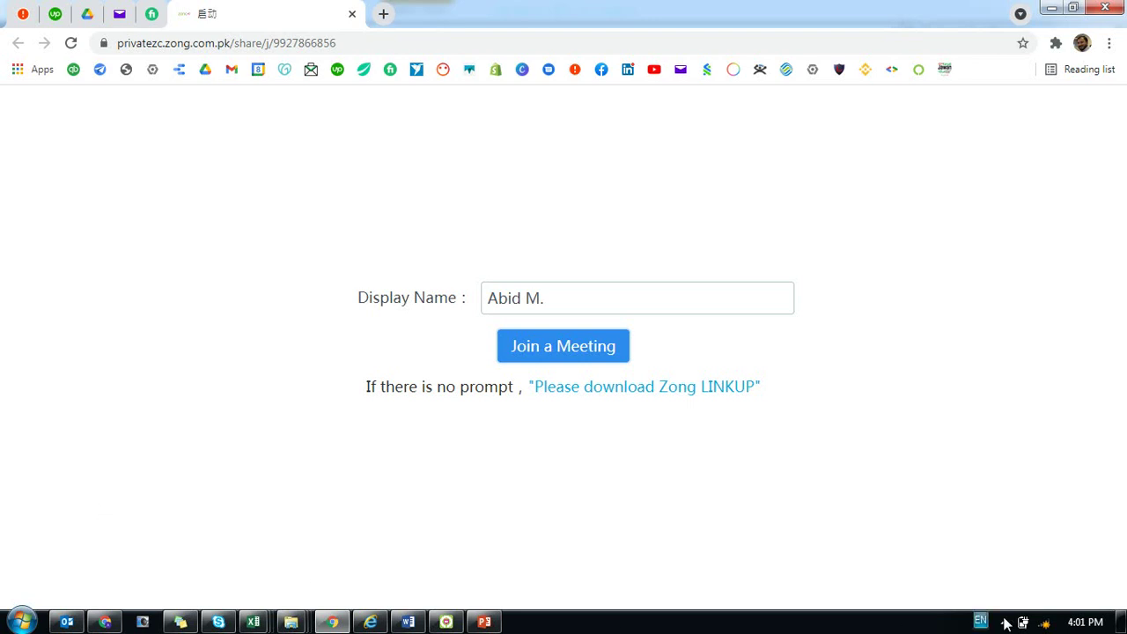
left_click(1047, 622)
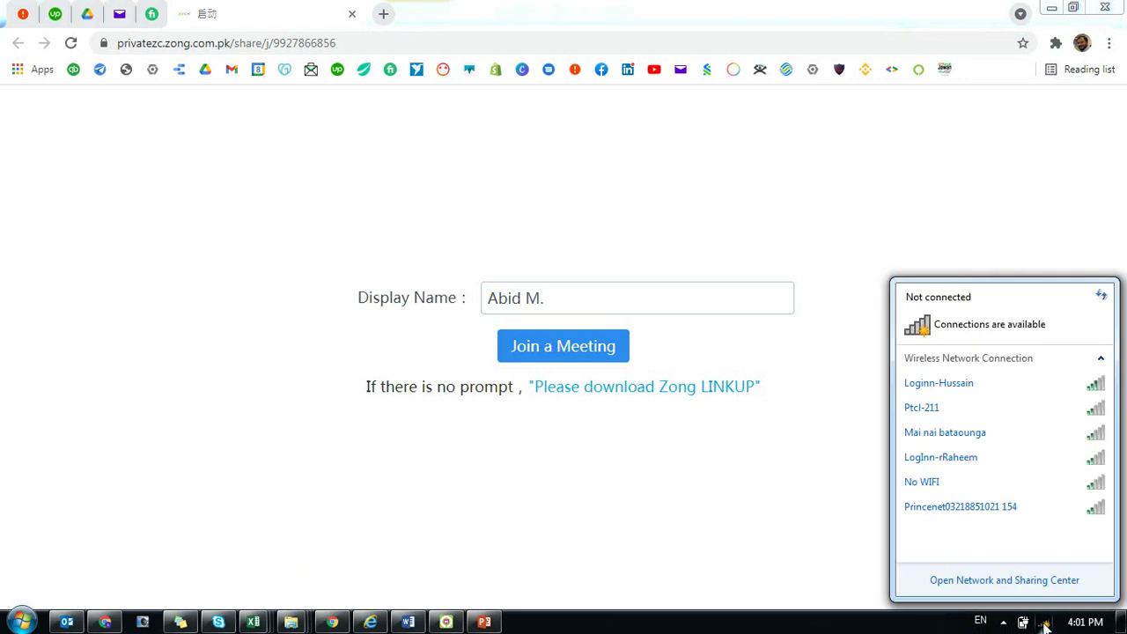
left_click(1105, 293)
left_click(1105, 293)
left_click(1105, 293)
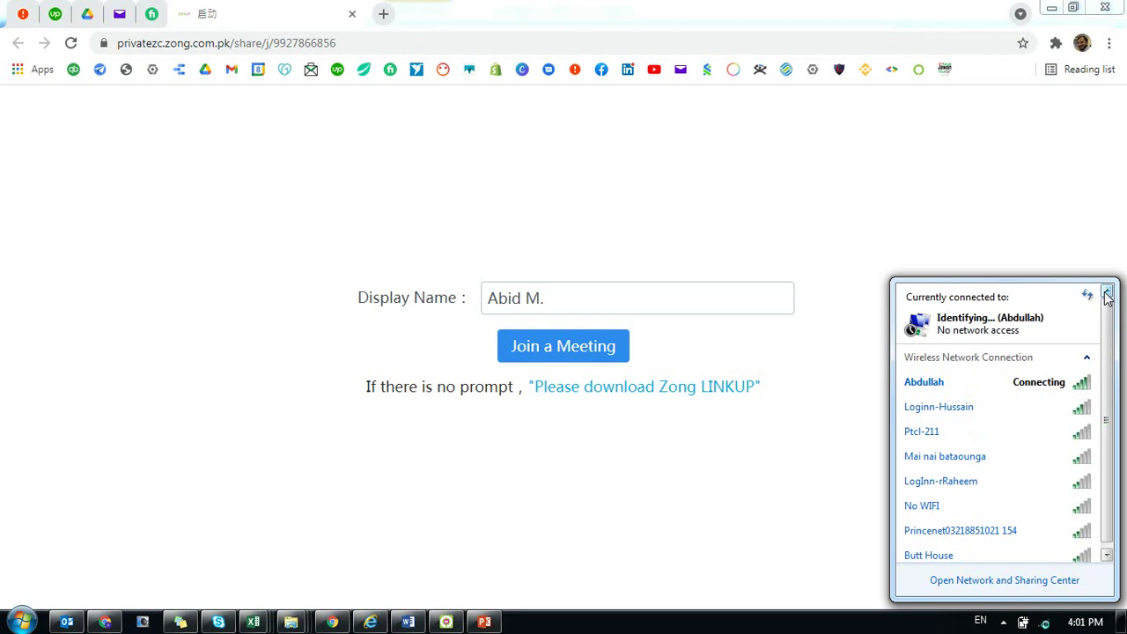
Join the meeting from the browser page, signing in to the Zong LINKUP client with the saved account
left_click(549, 355)
left_click(549, 355)
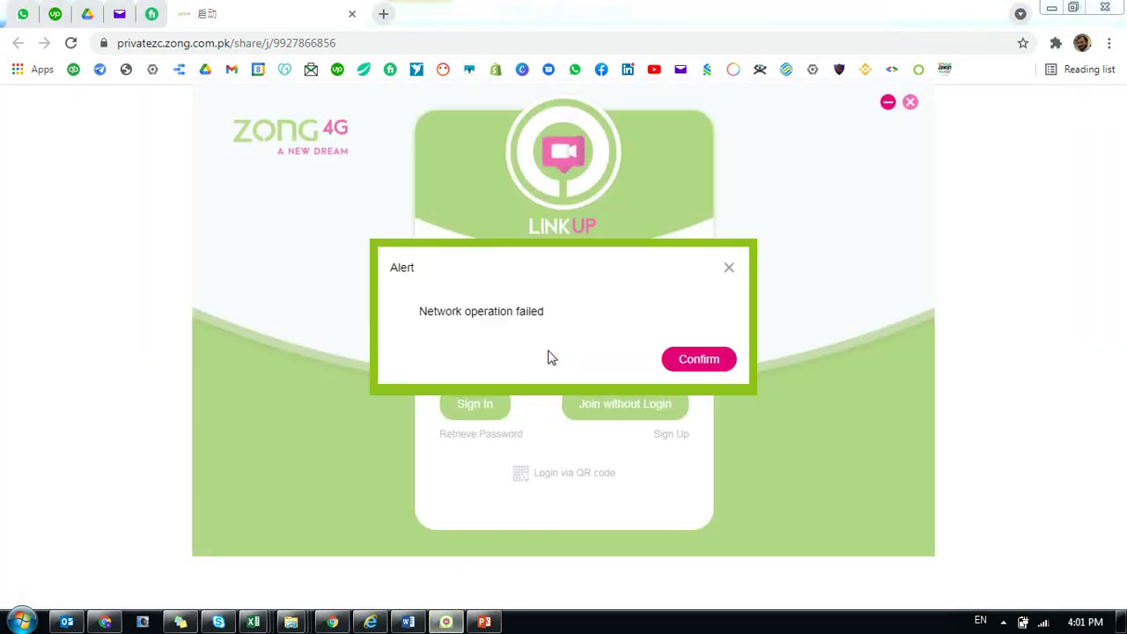
left_click(692, 359)
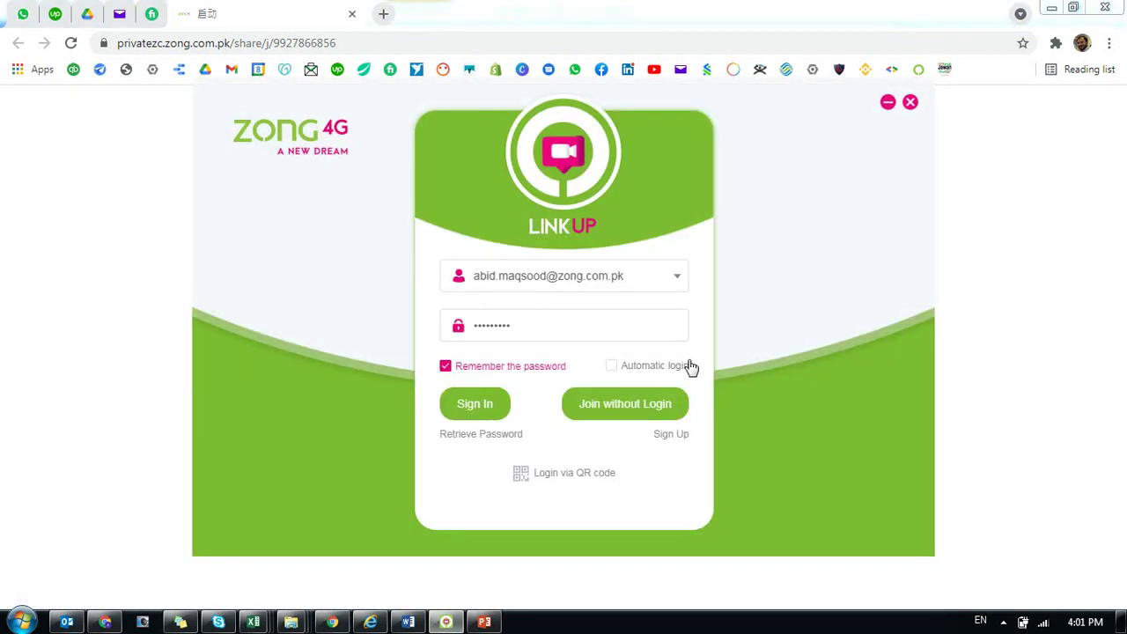
left_click(472, 414)
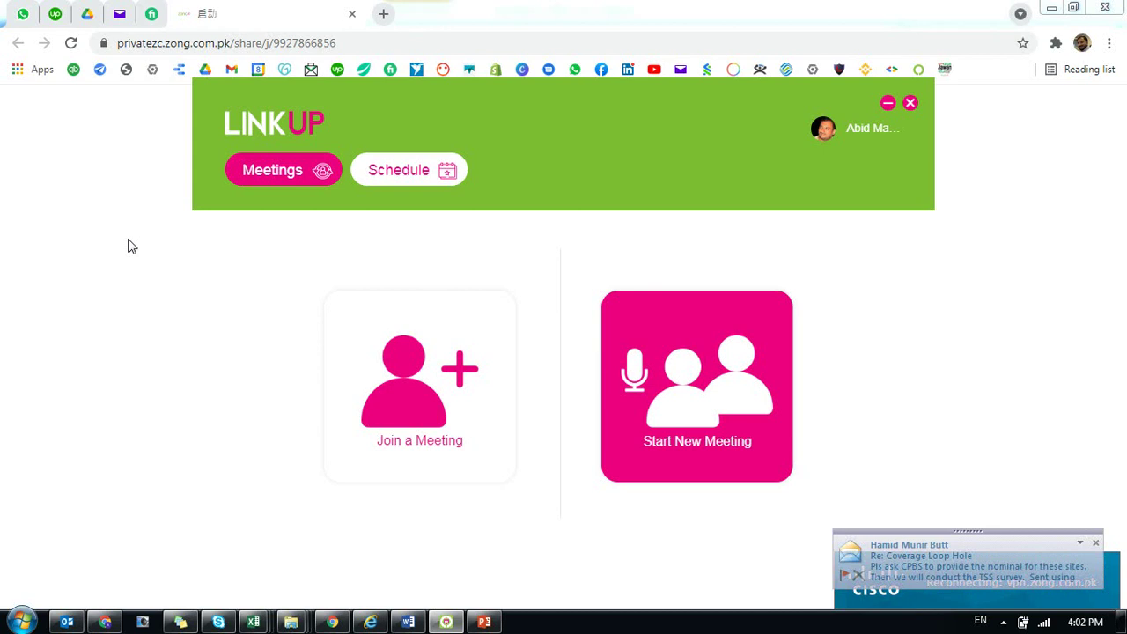
left_click(507, 338)
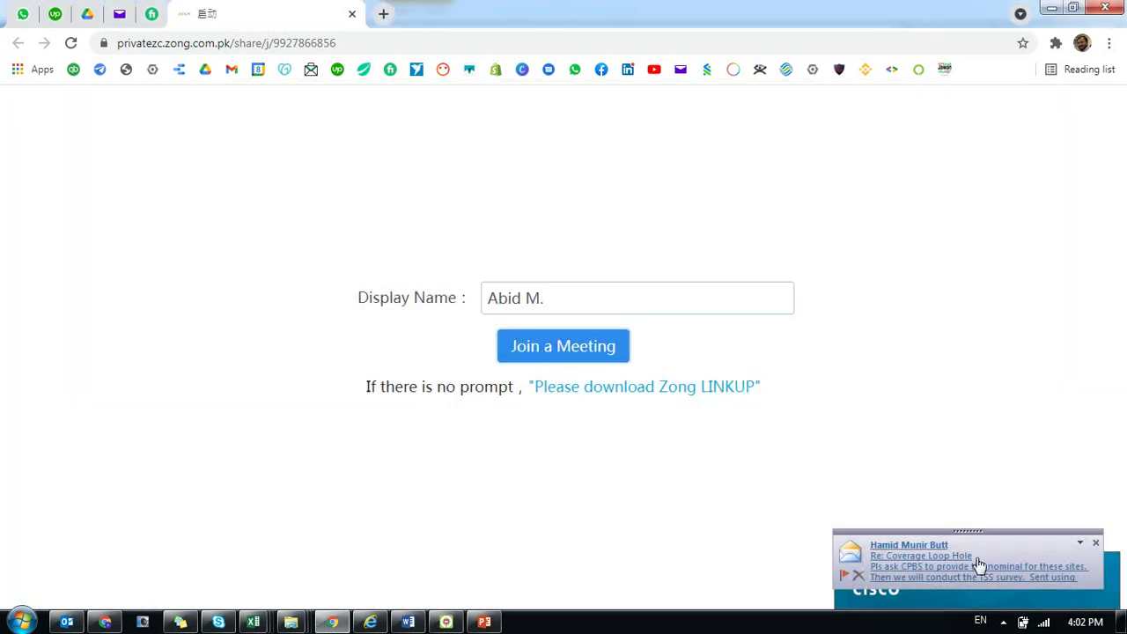